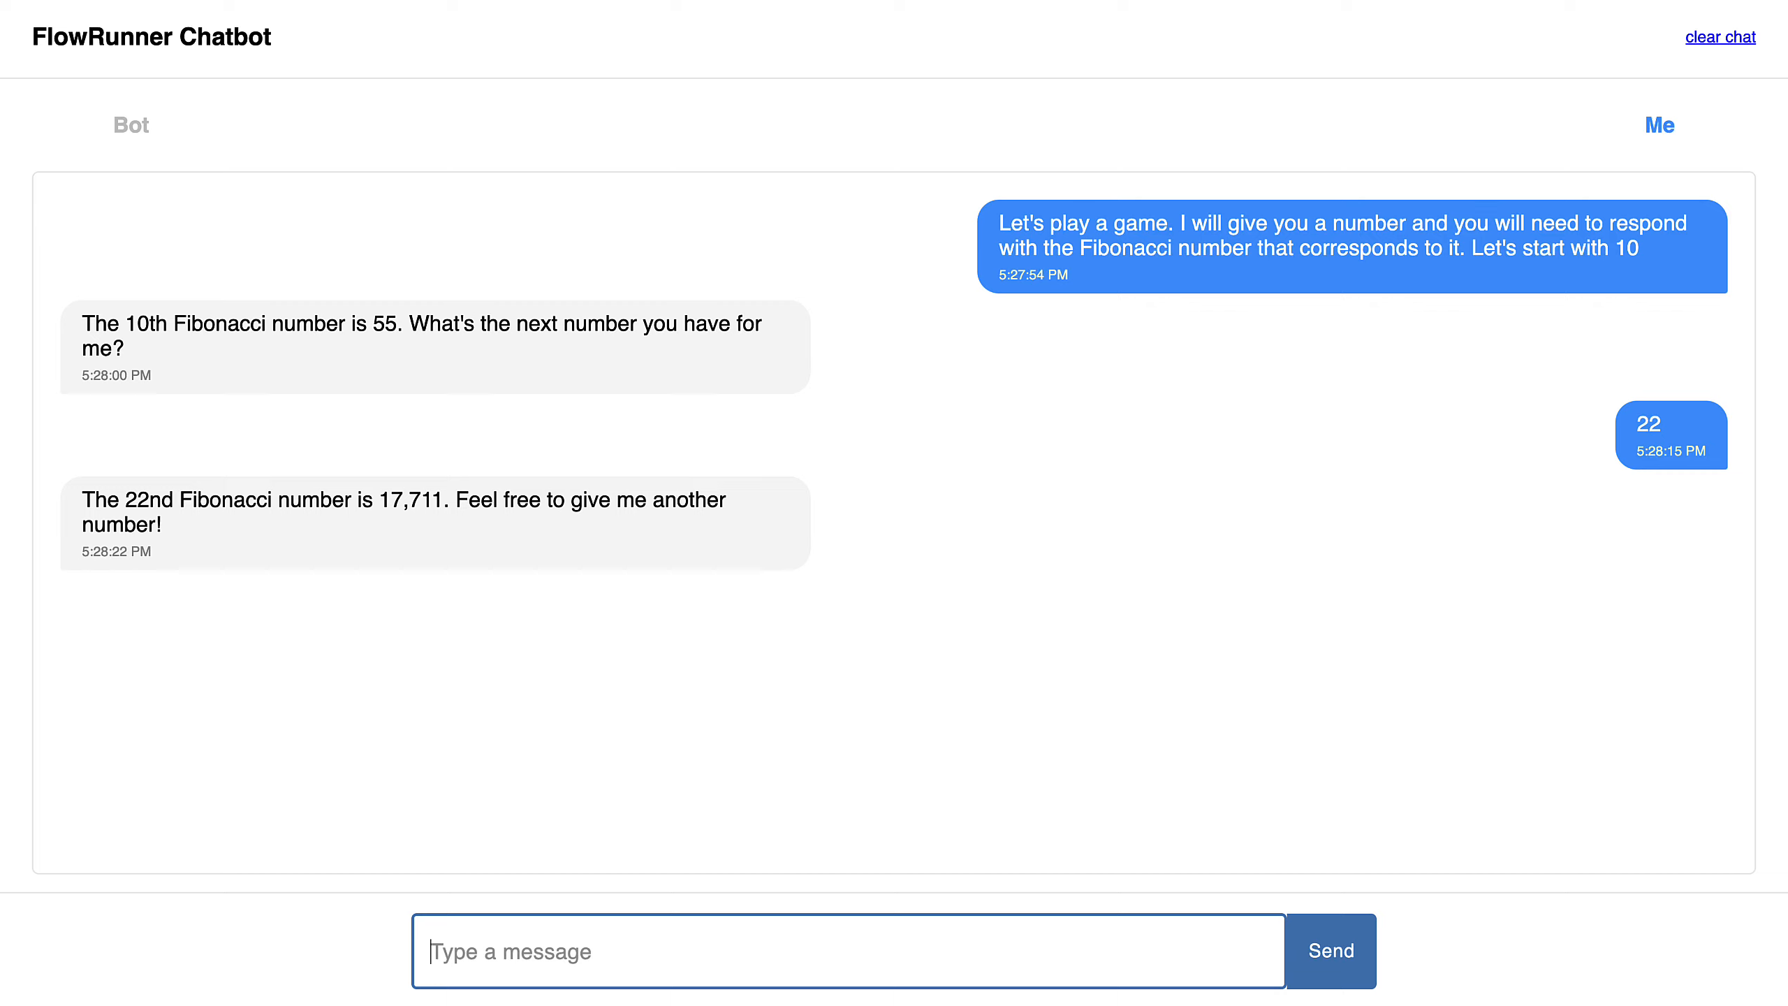
# Expand the Chatbot flow's Repeat block and show the Sent Message from UI trigger's settings
pyautogui.click(1302, 1)
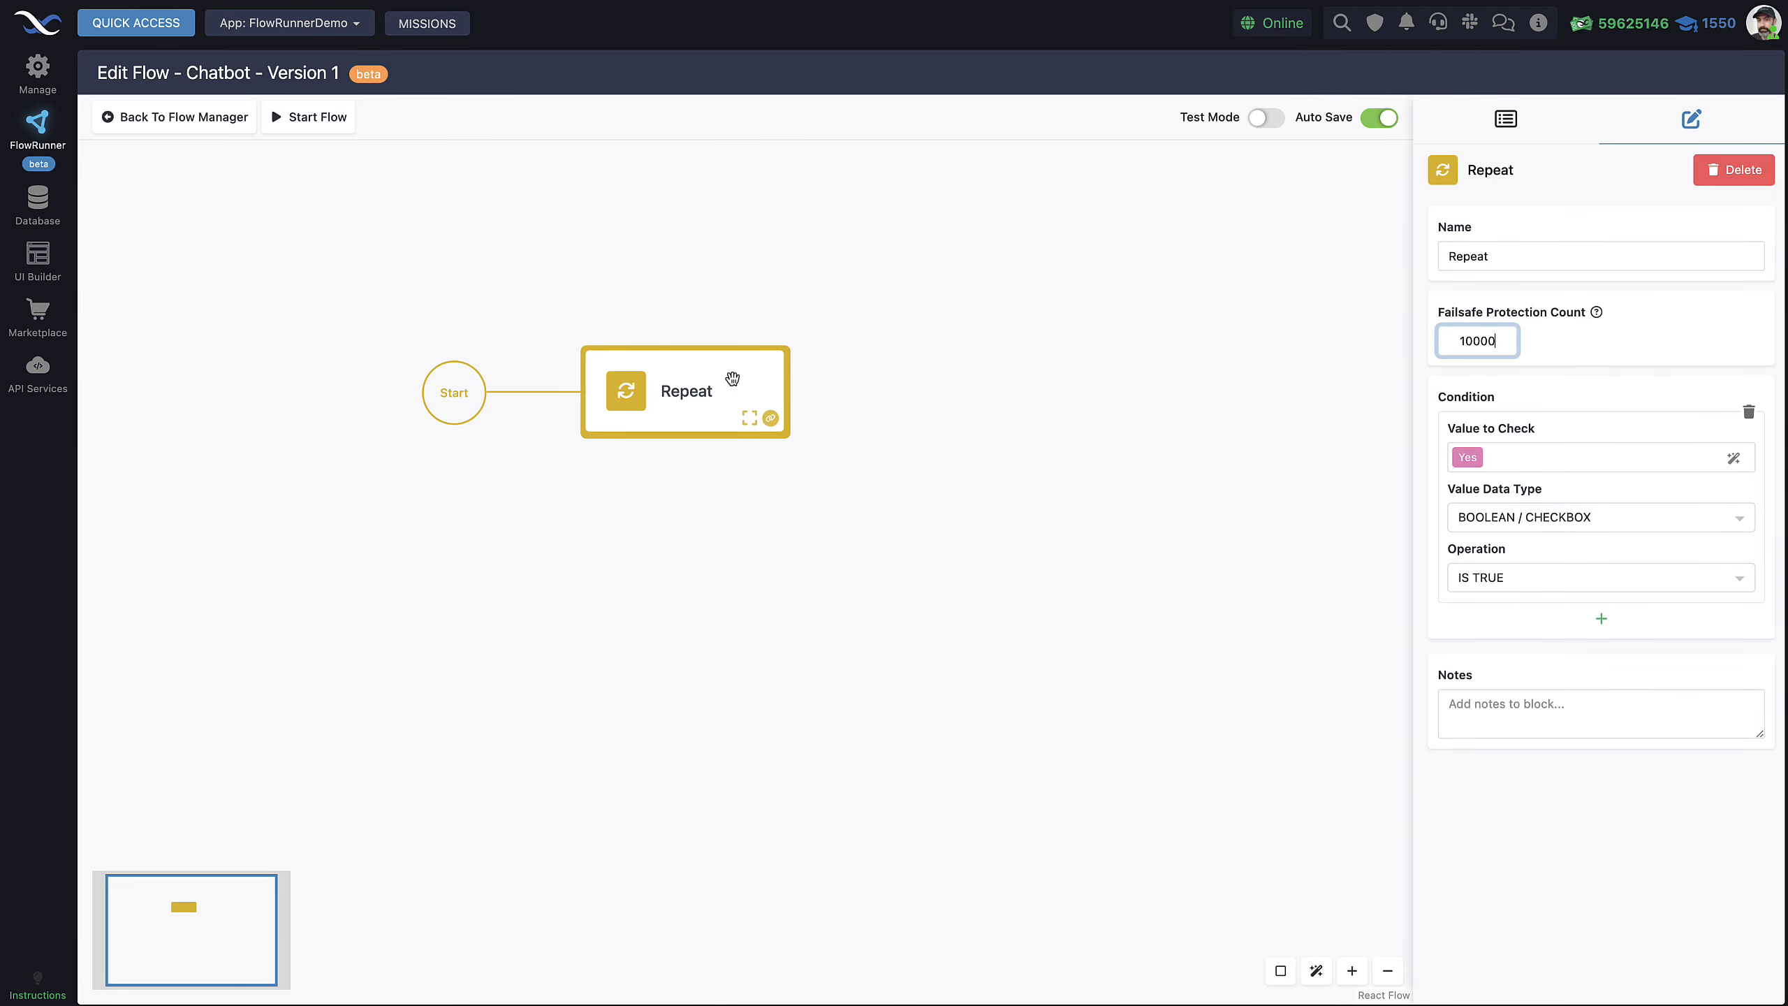
pyautogui.click(748, 418)
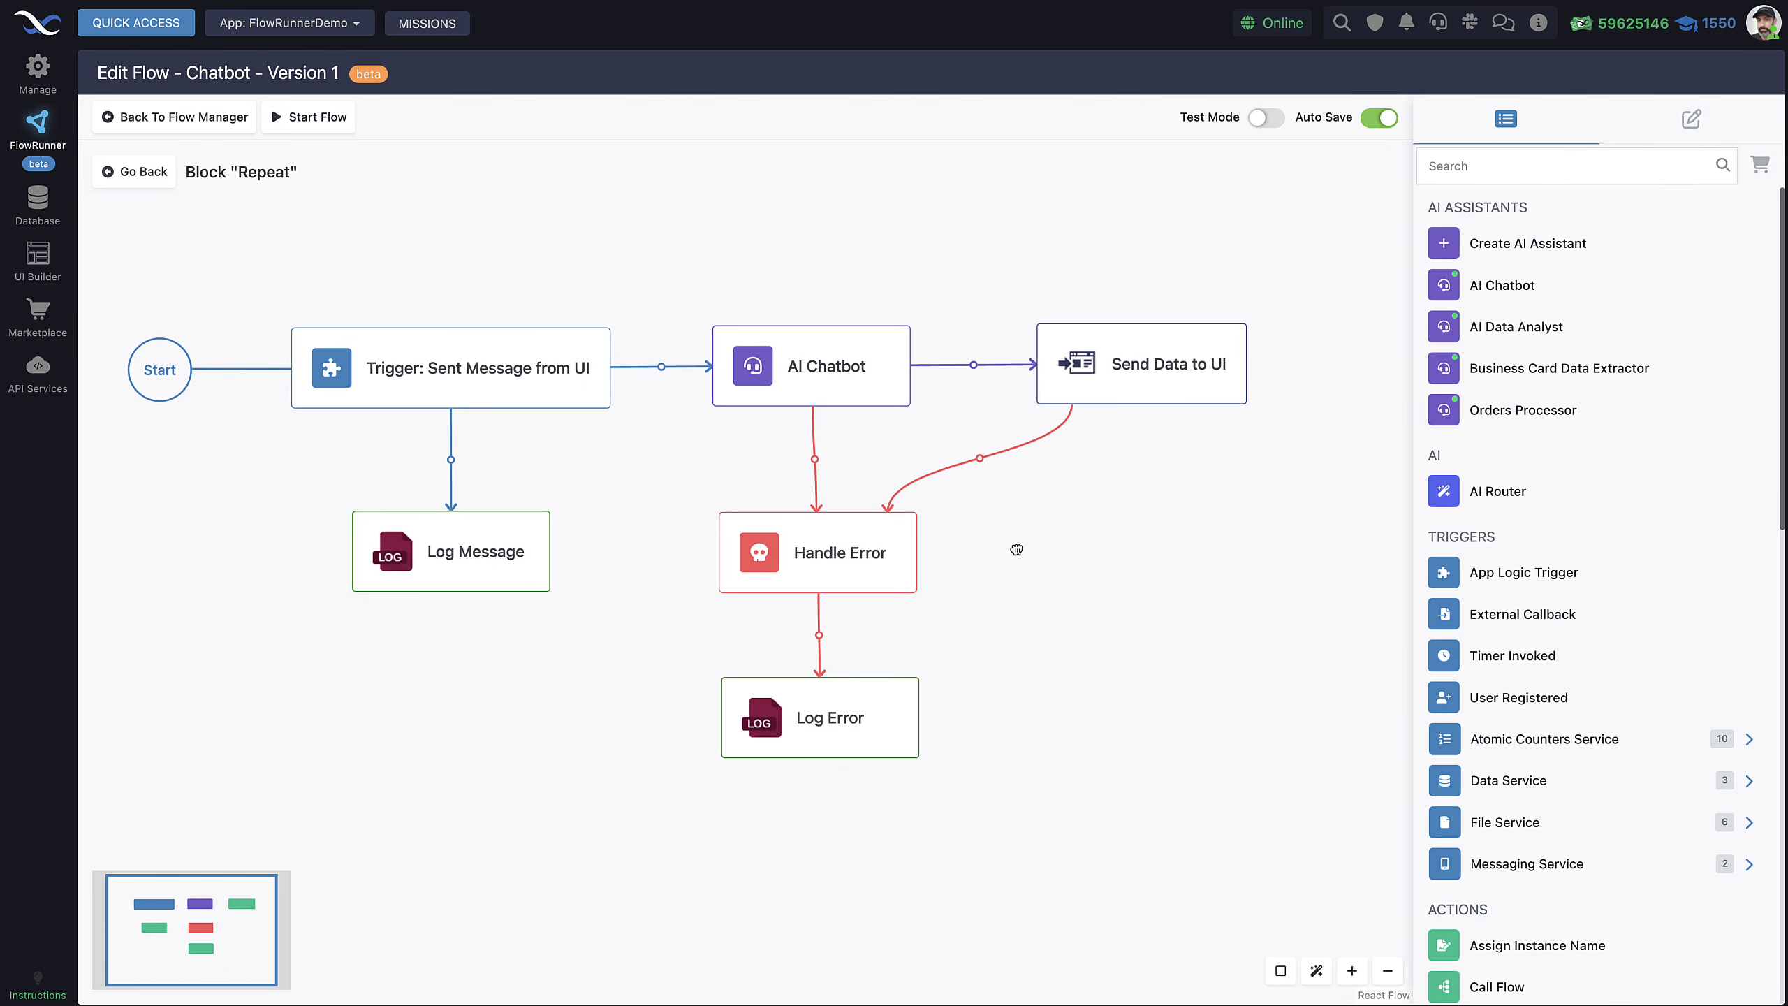
pyautogui.moveTo(1014, 252); pyautogui.dragTo(1029, 258)
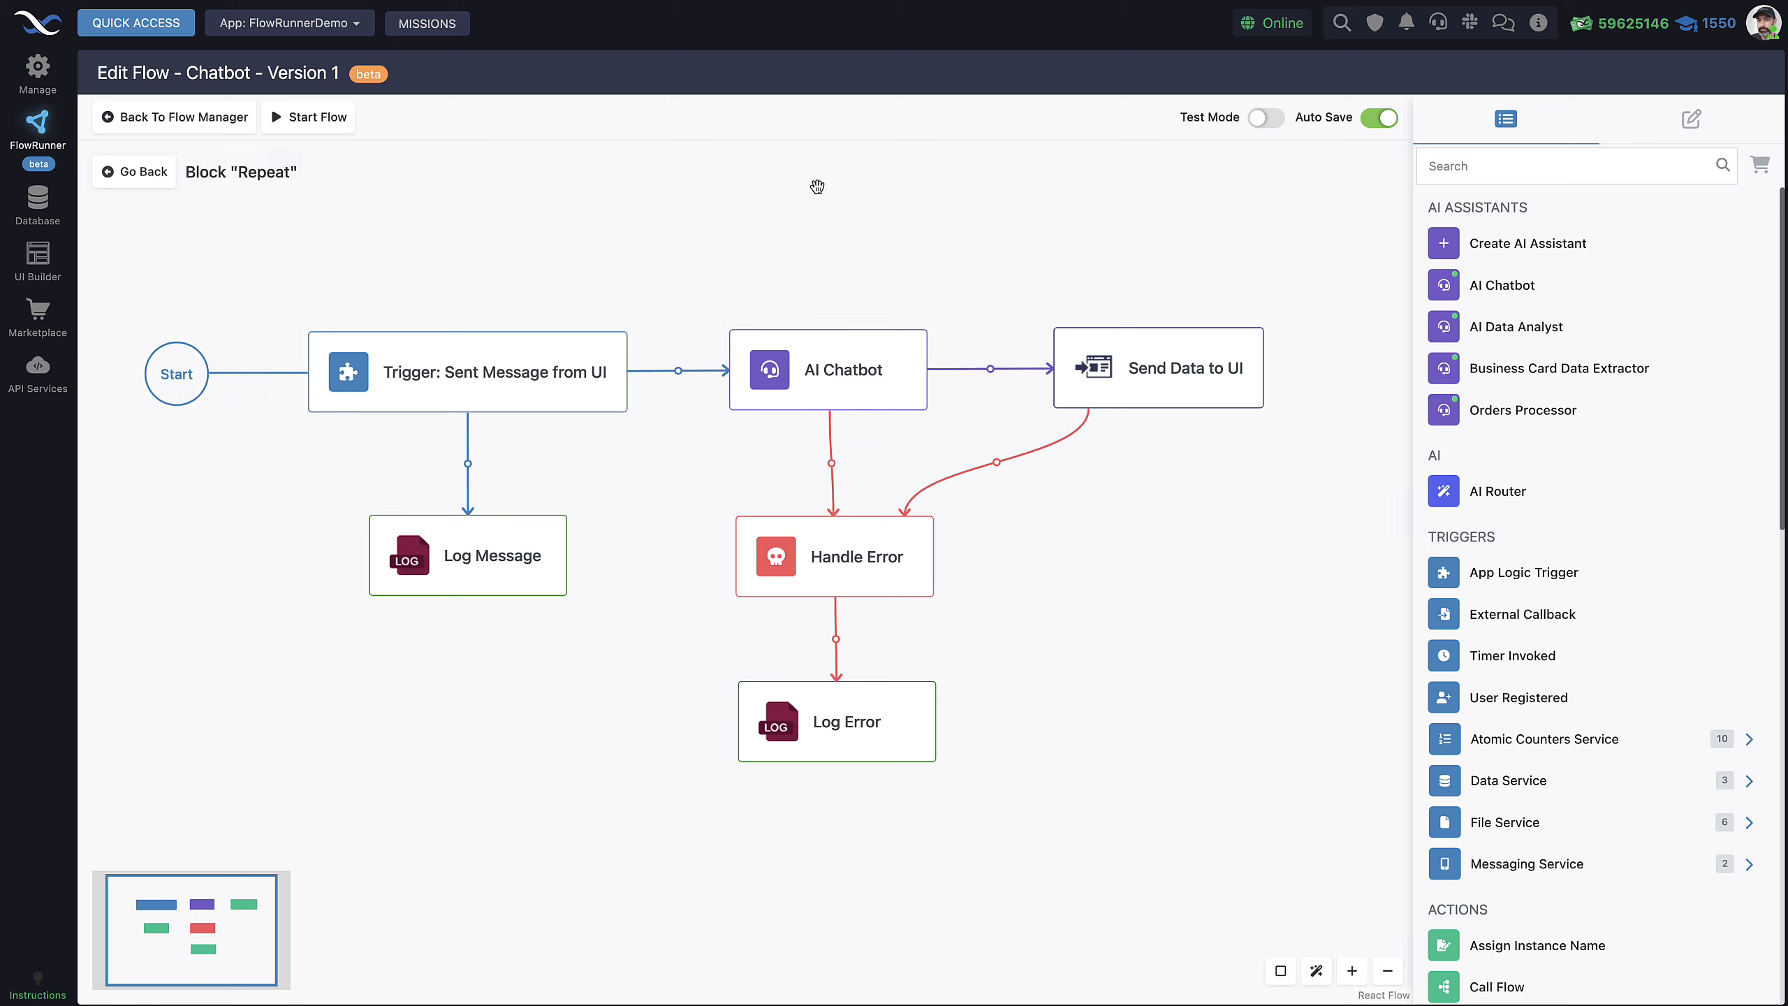
pyautogui.click(502, 362)
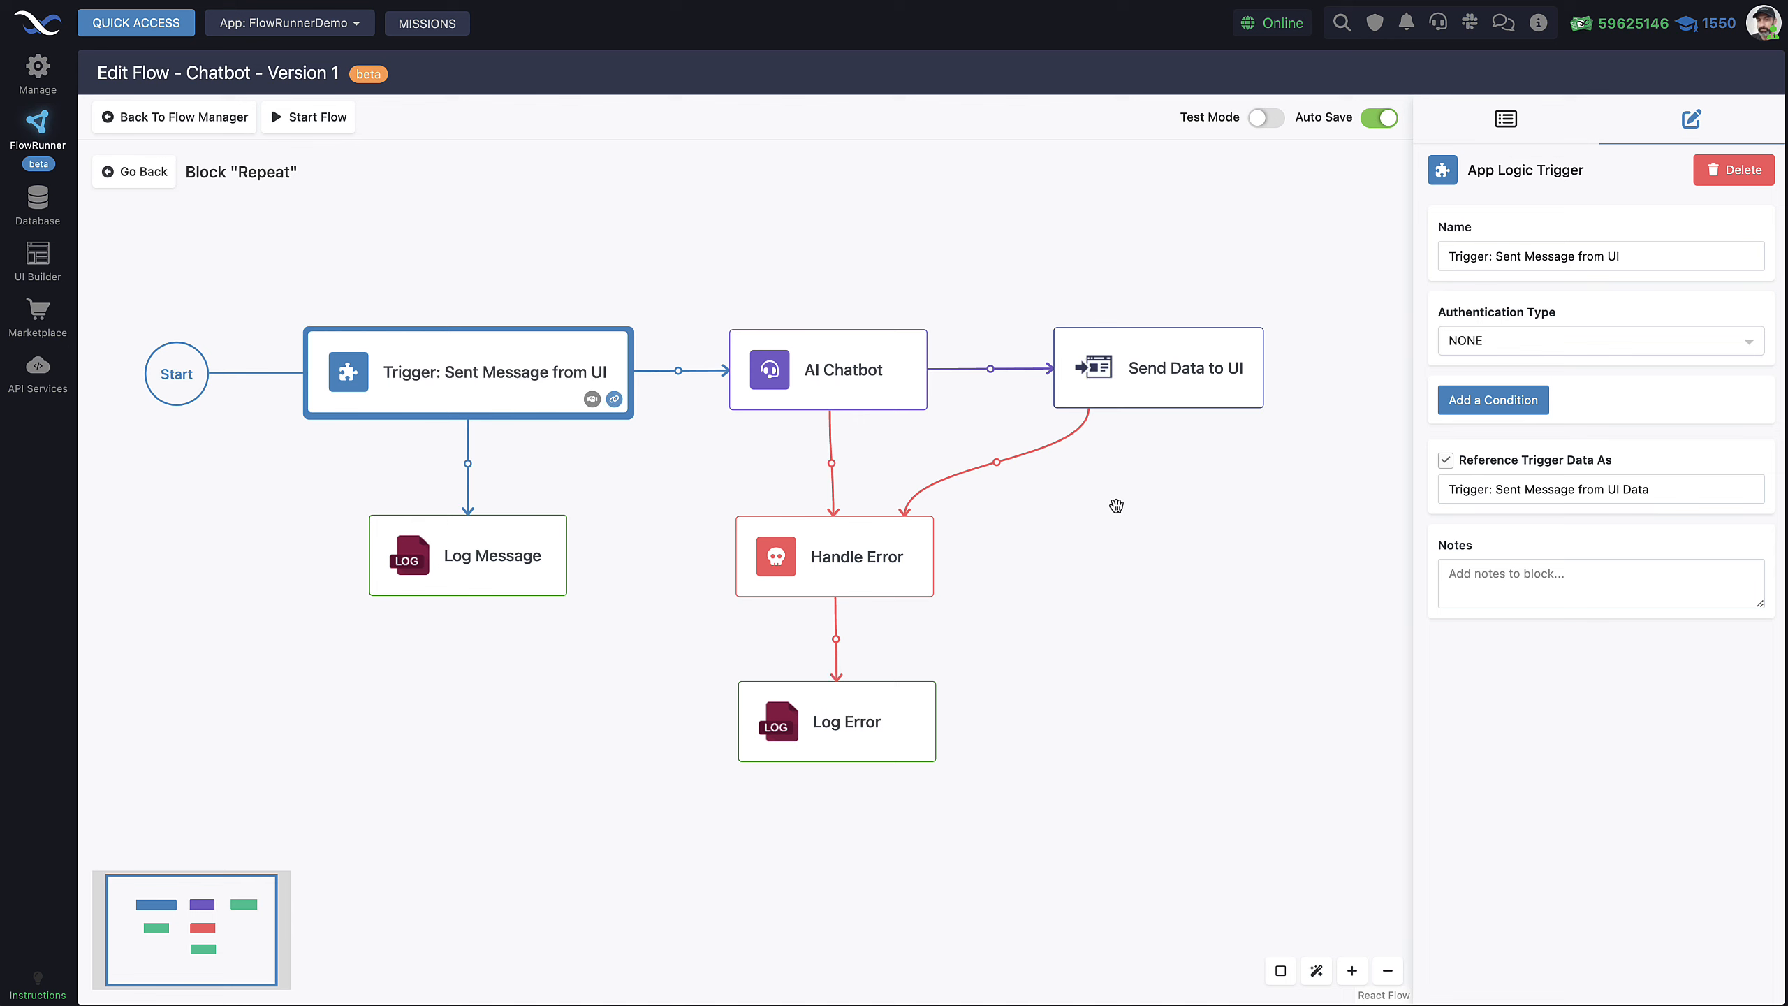
# Check the trigger's Reference Trigger Data As name, then show the AI Chatbot block's settings
pyautogui.click(1508, 125)
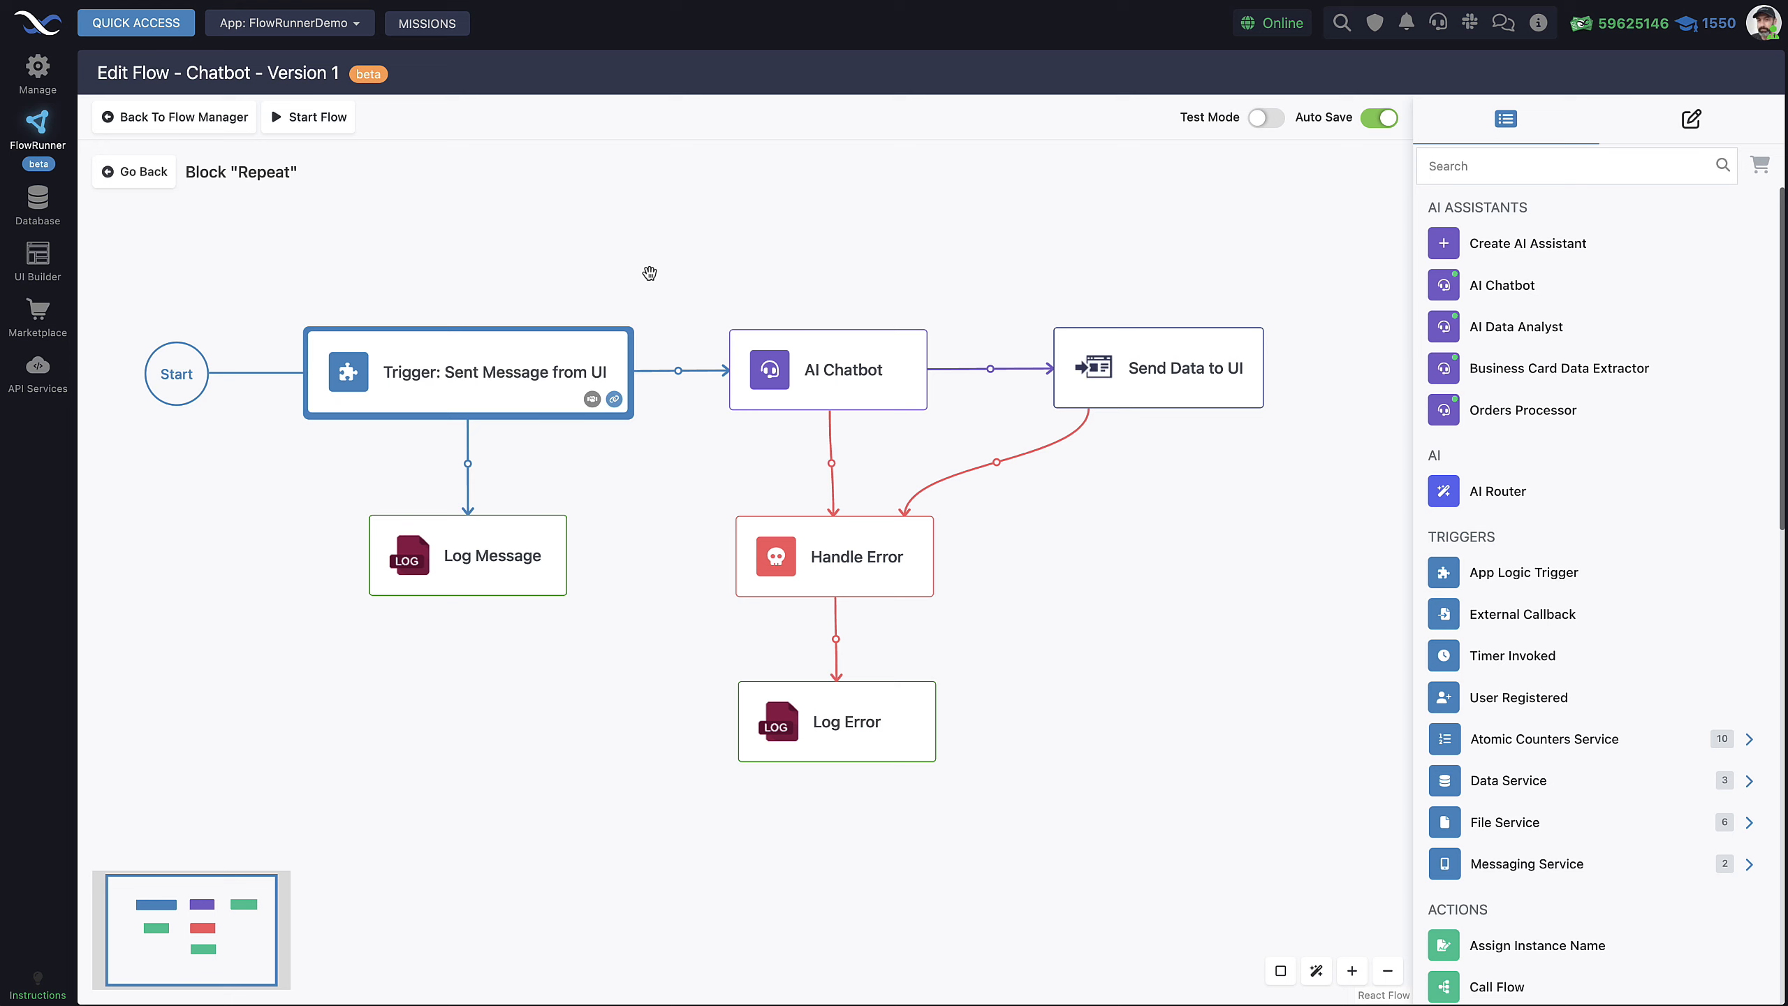
pyautogui.click(1695, 118)
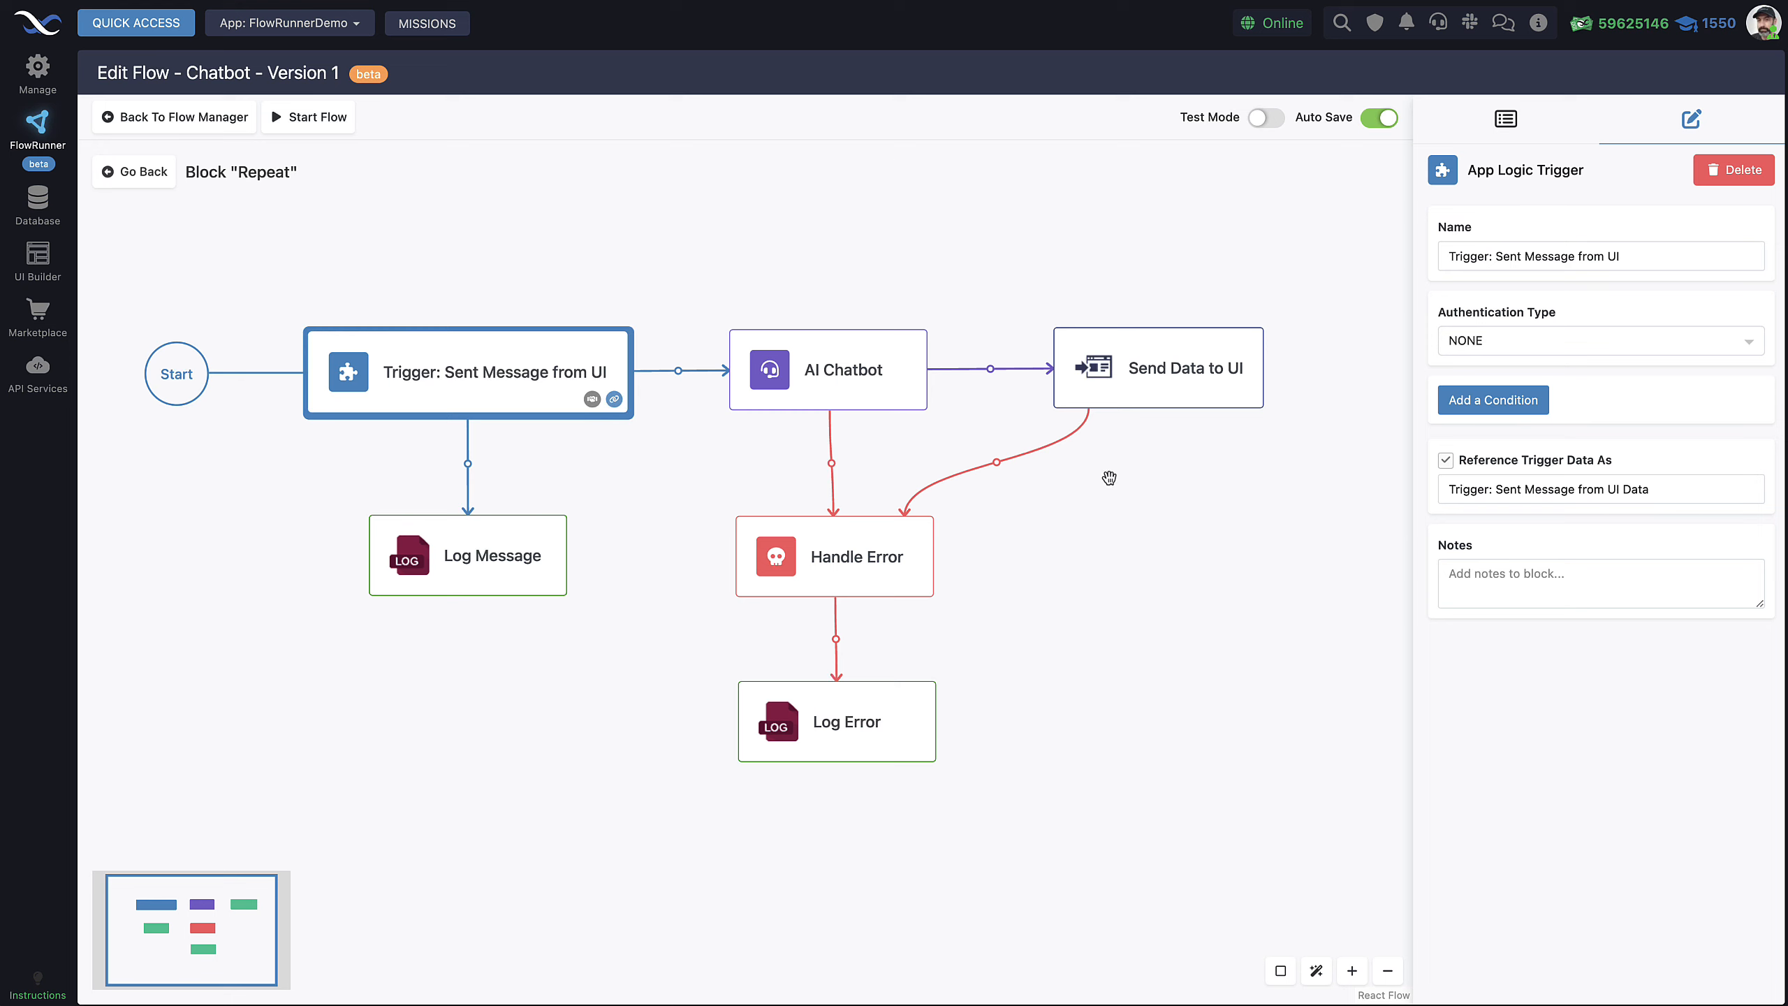
pyautogui.moveTo(1687, 491); pyautogui.dragTo(1454, 493)
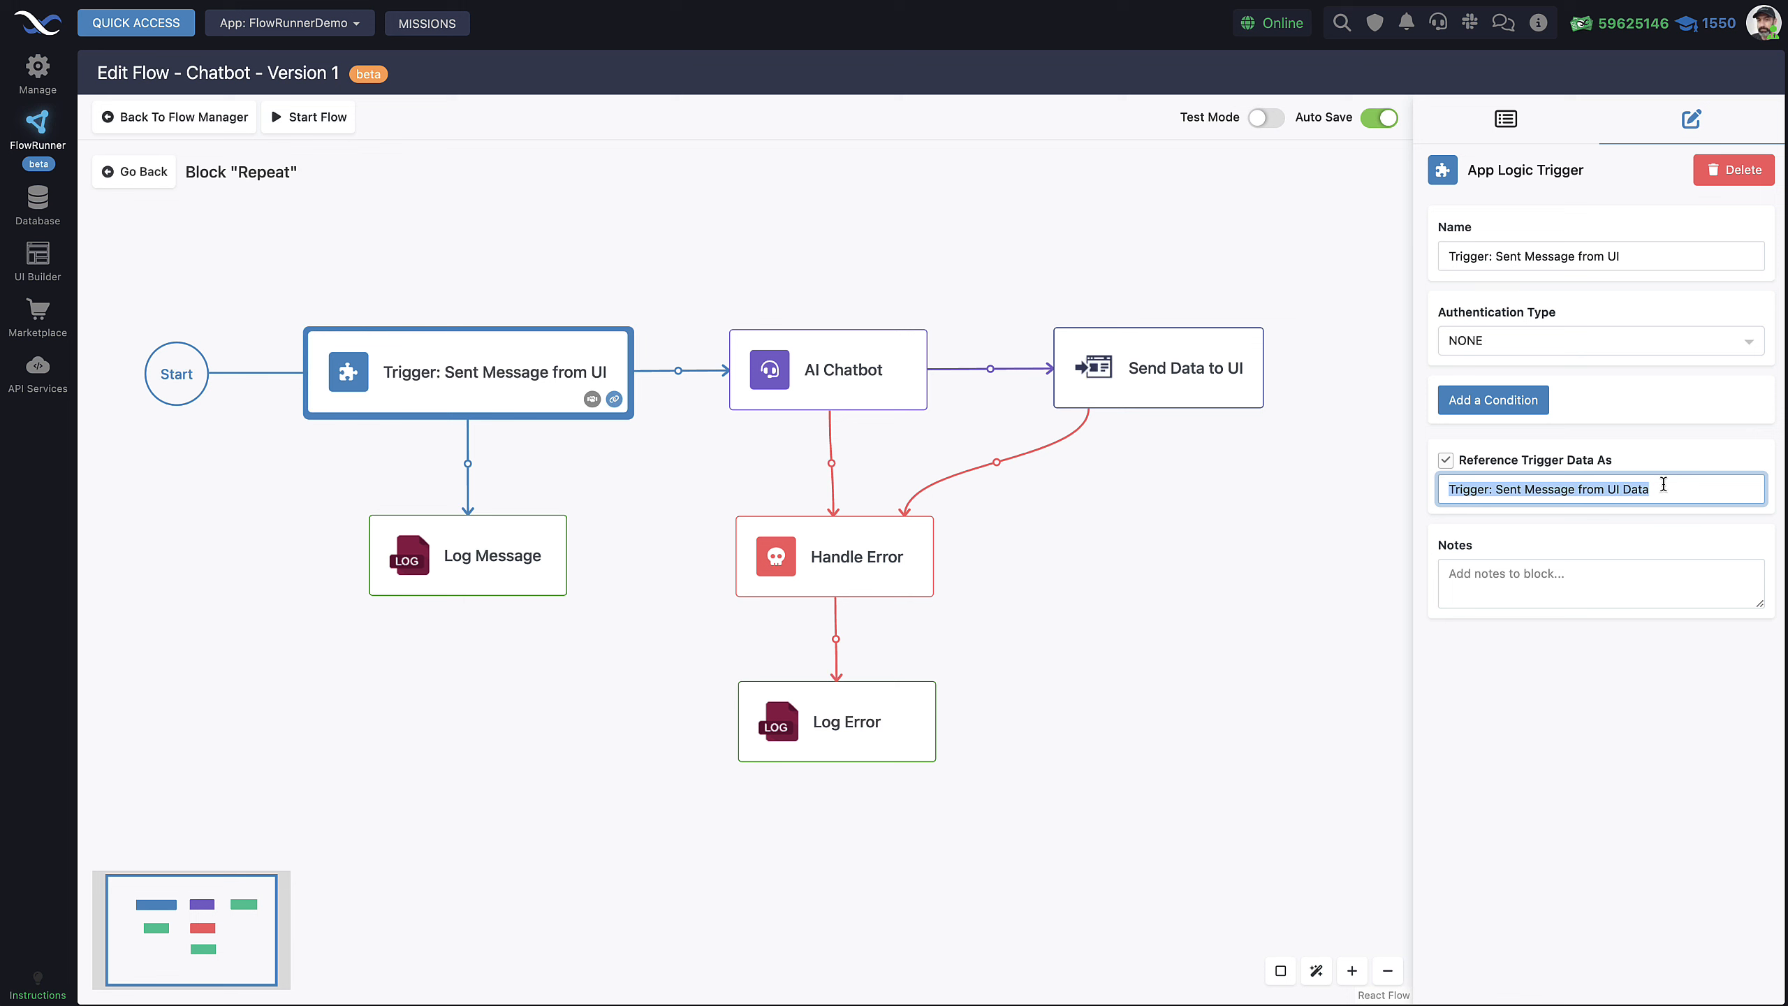
pyautogui.click(770, 275)
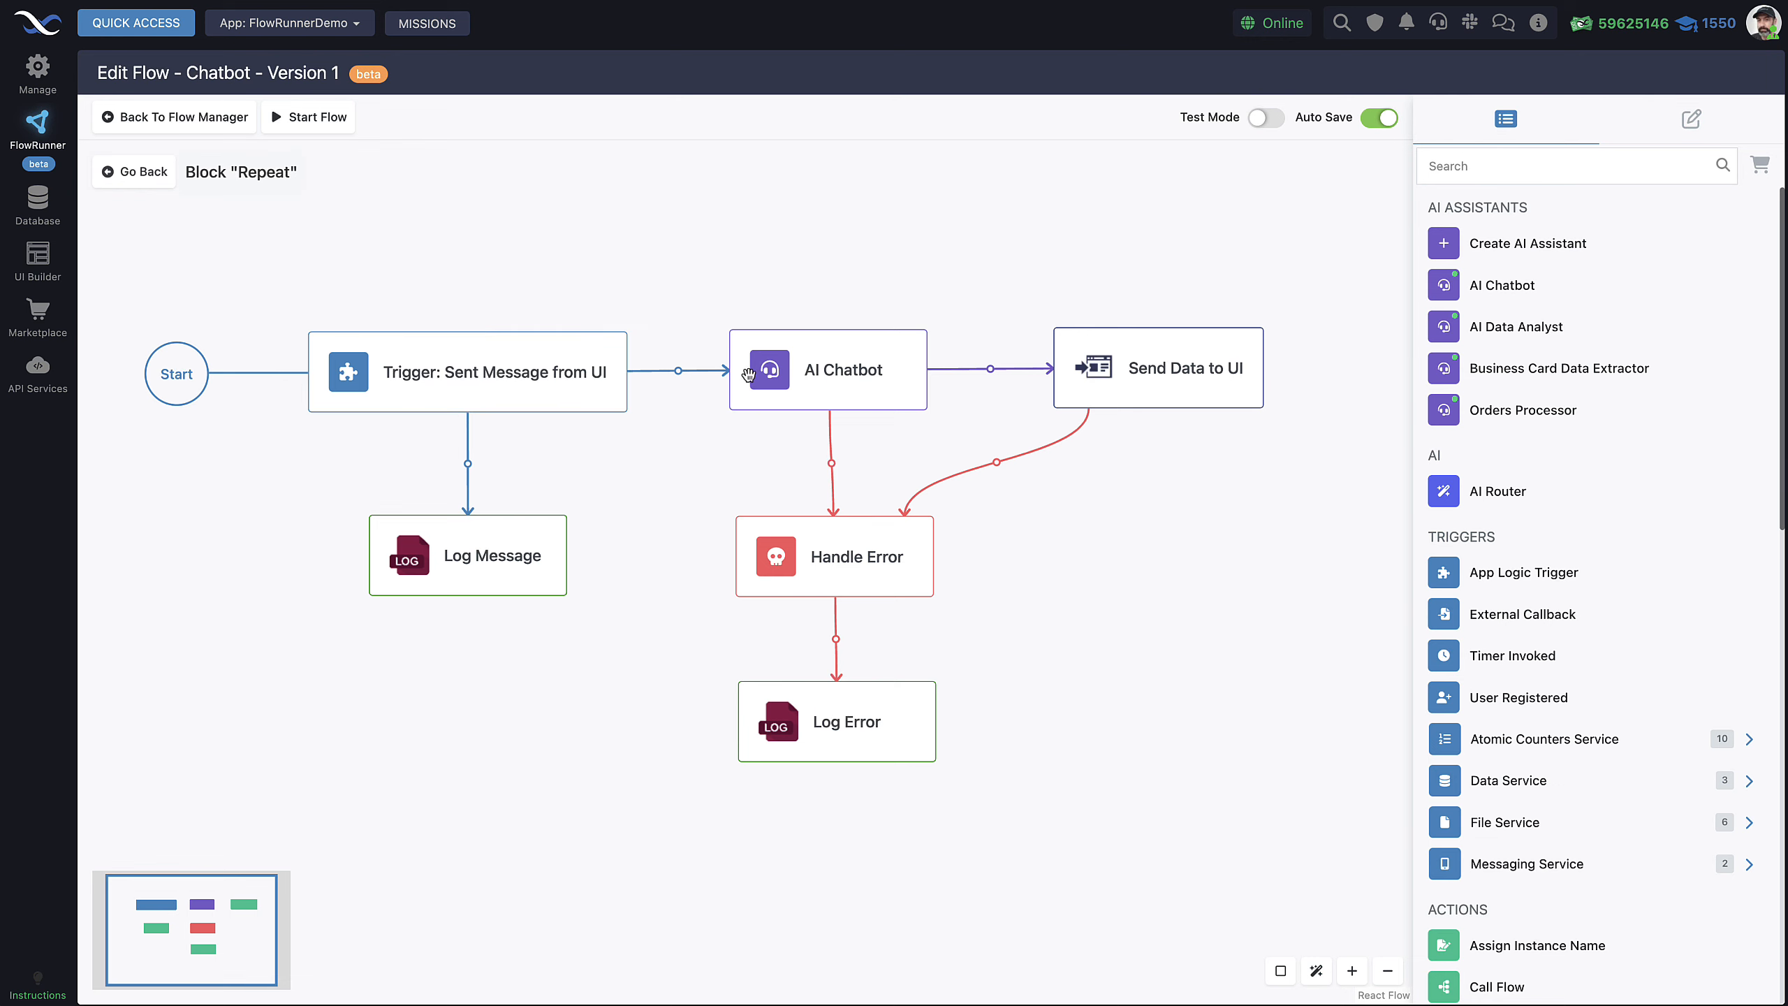
pyautogui.click(844, 384)
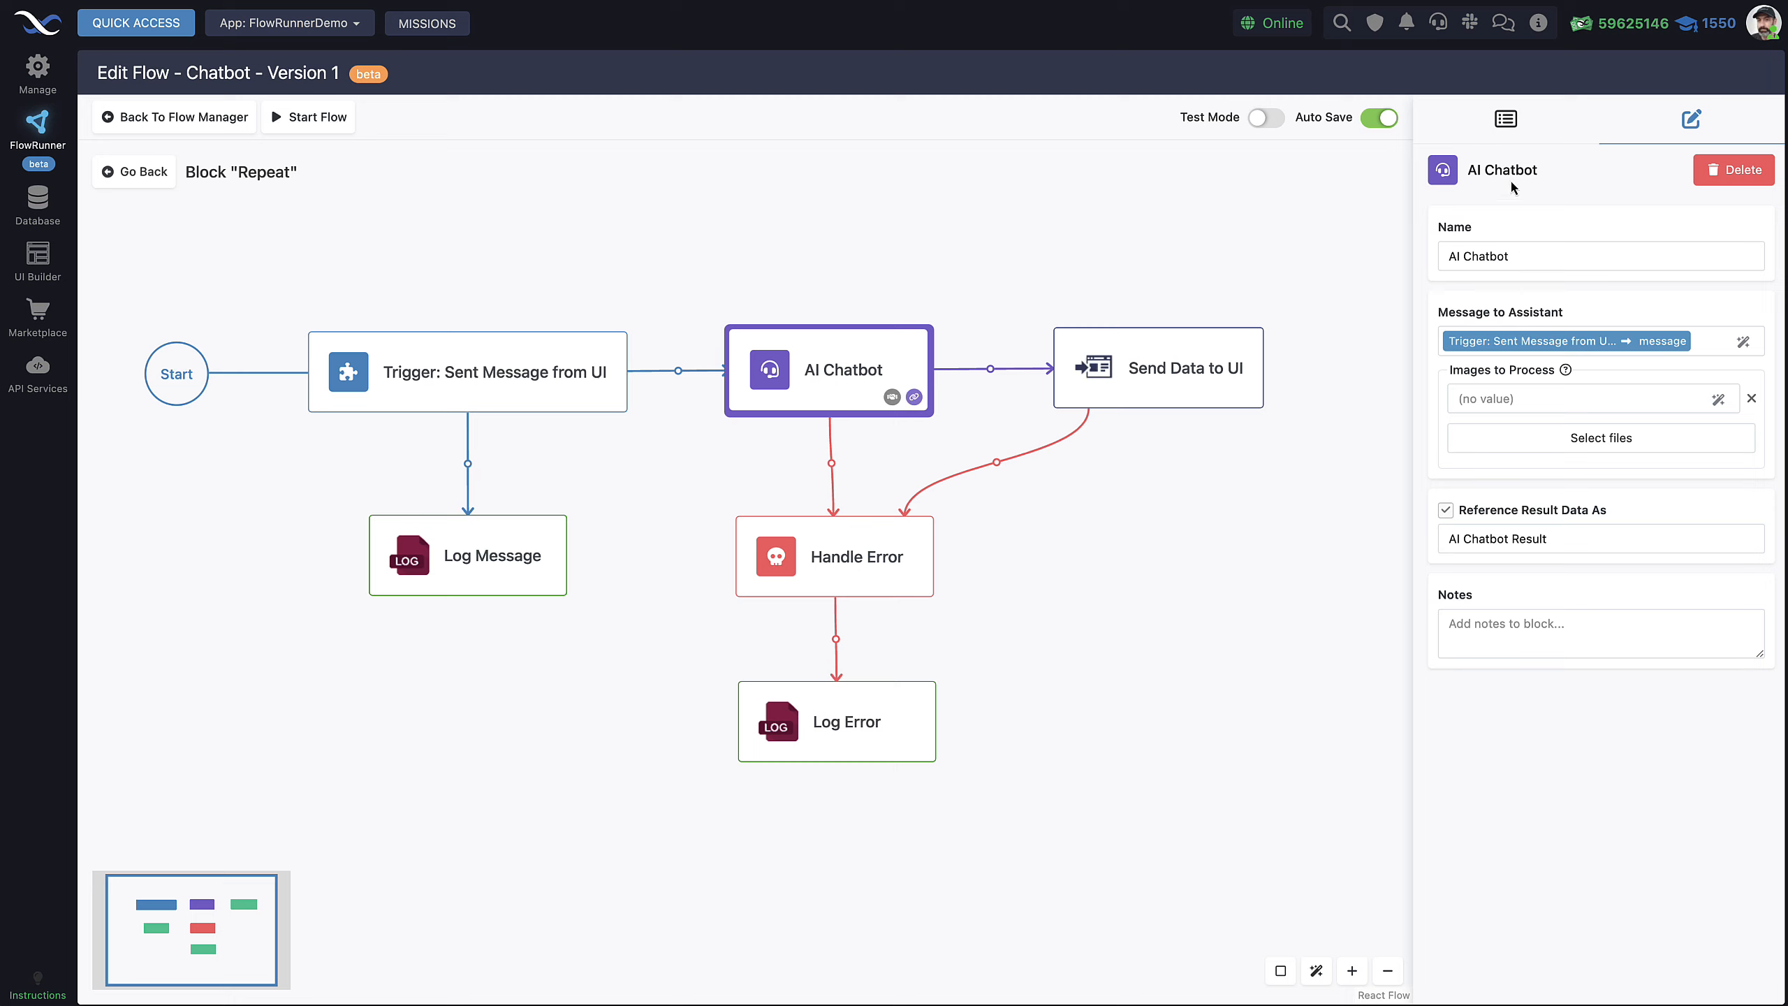
pyautogui.click(1506, 120)
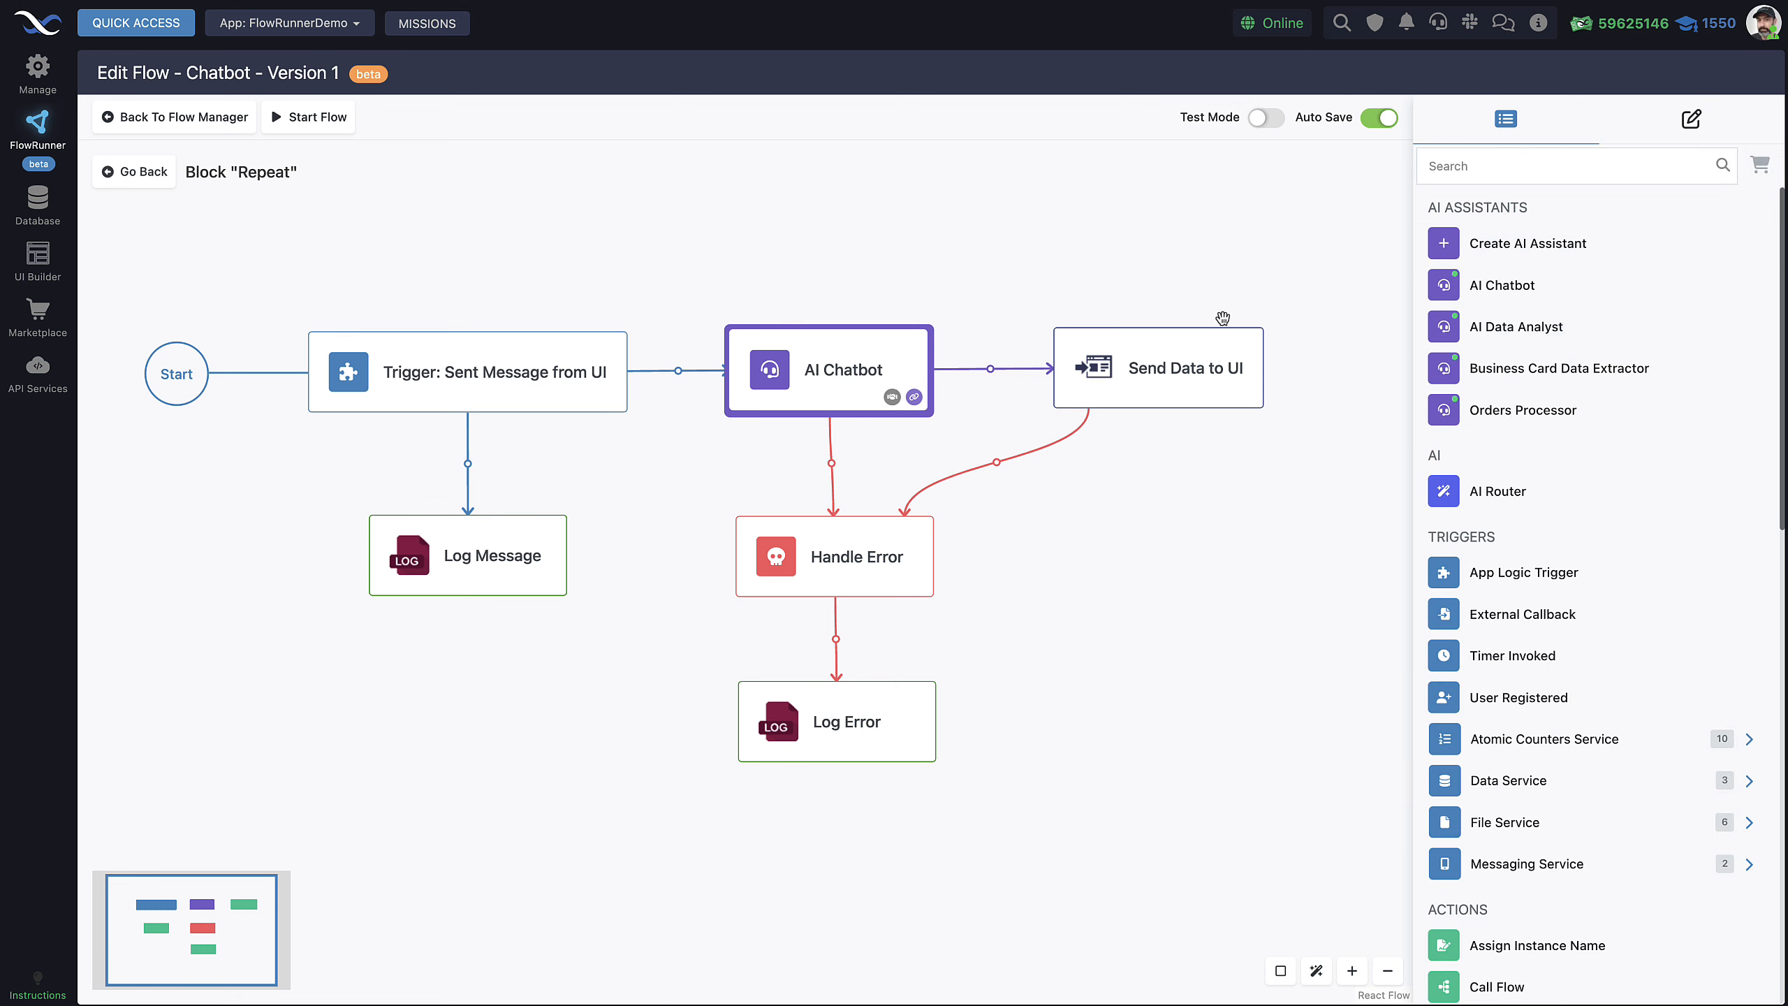
pyautogui.click(1690, 119)
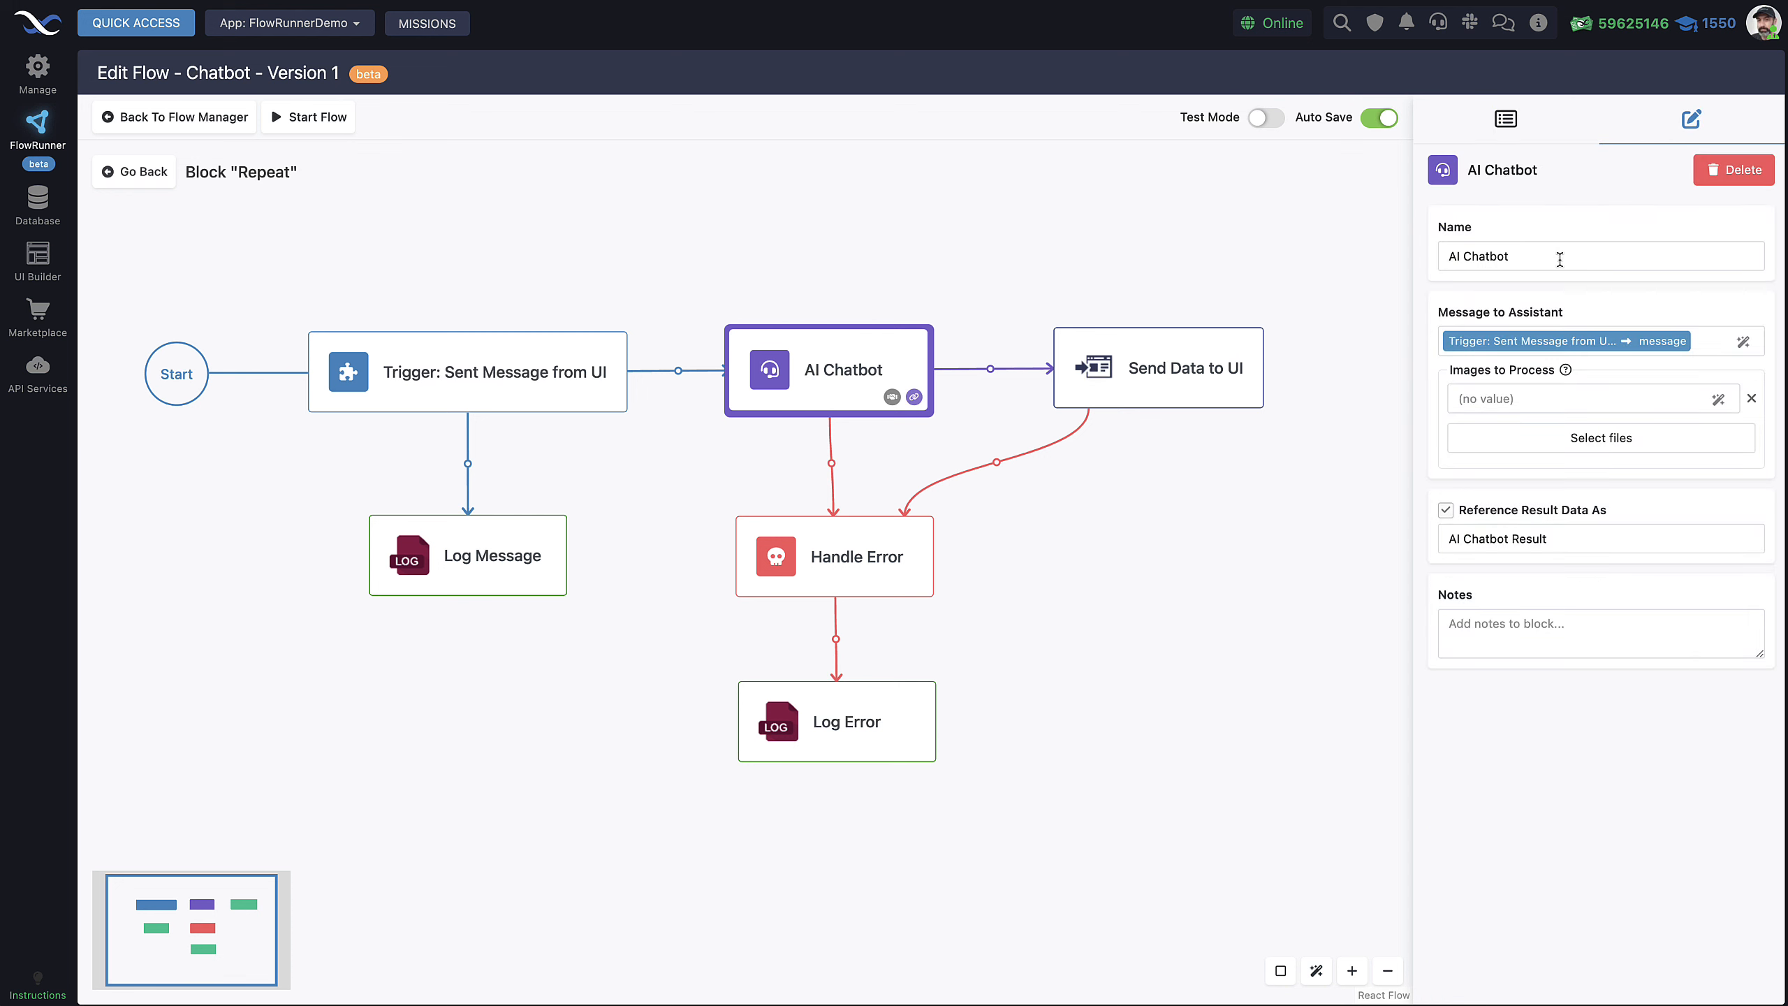
pyautogui.click(1743, 341)
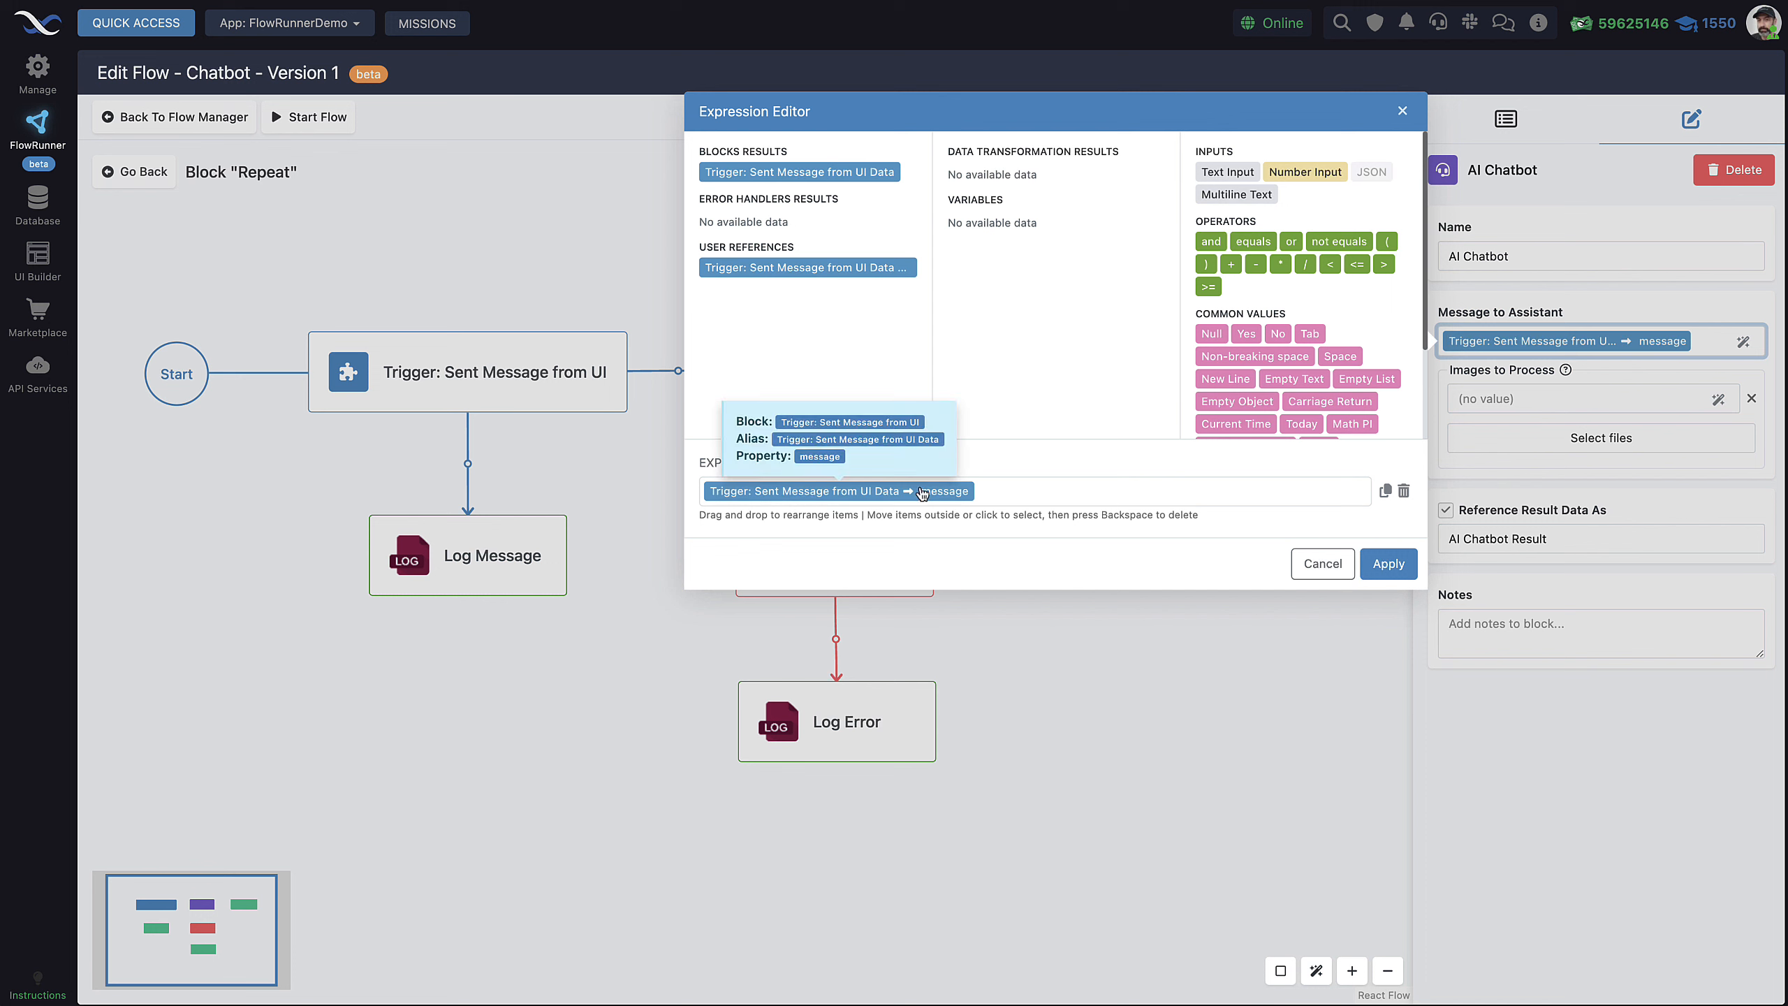
pyautogui.click(948, 491)
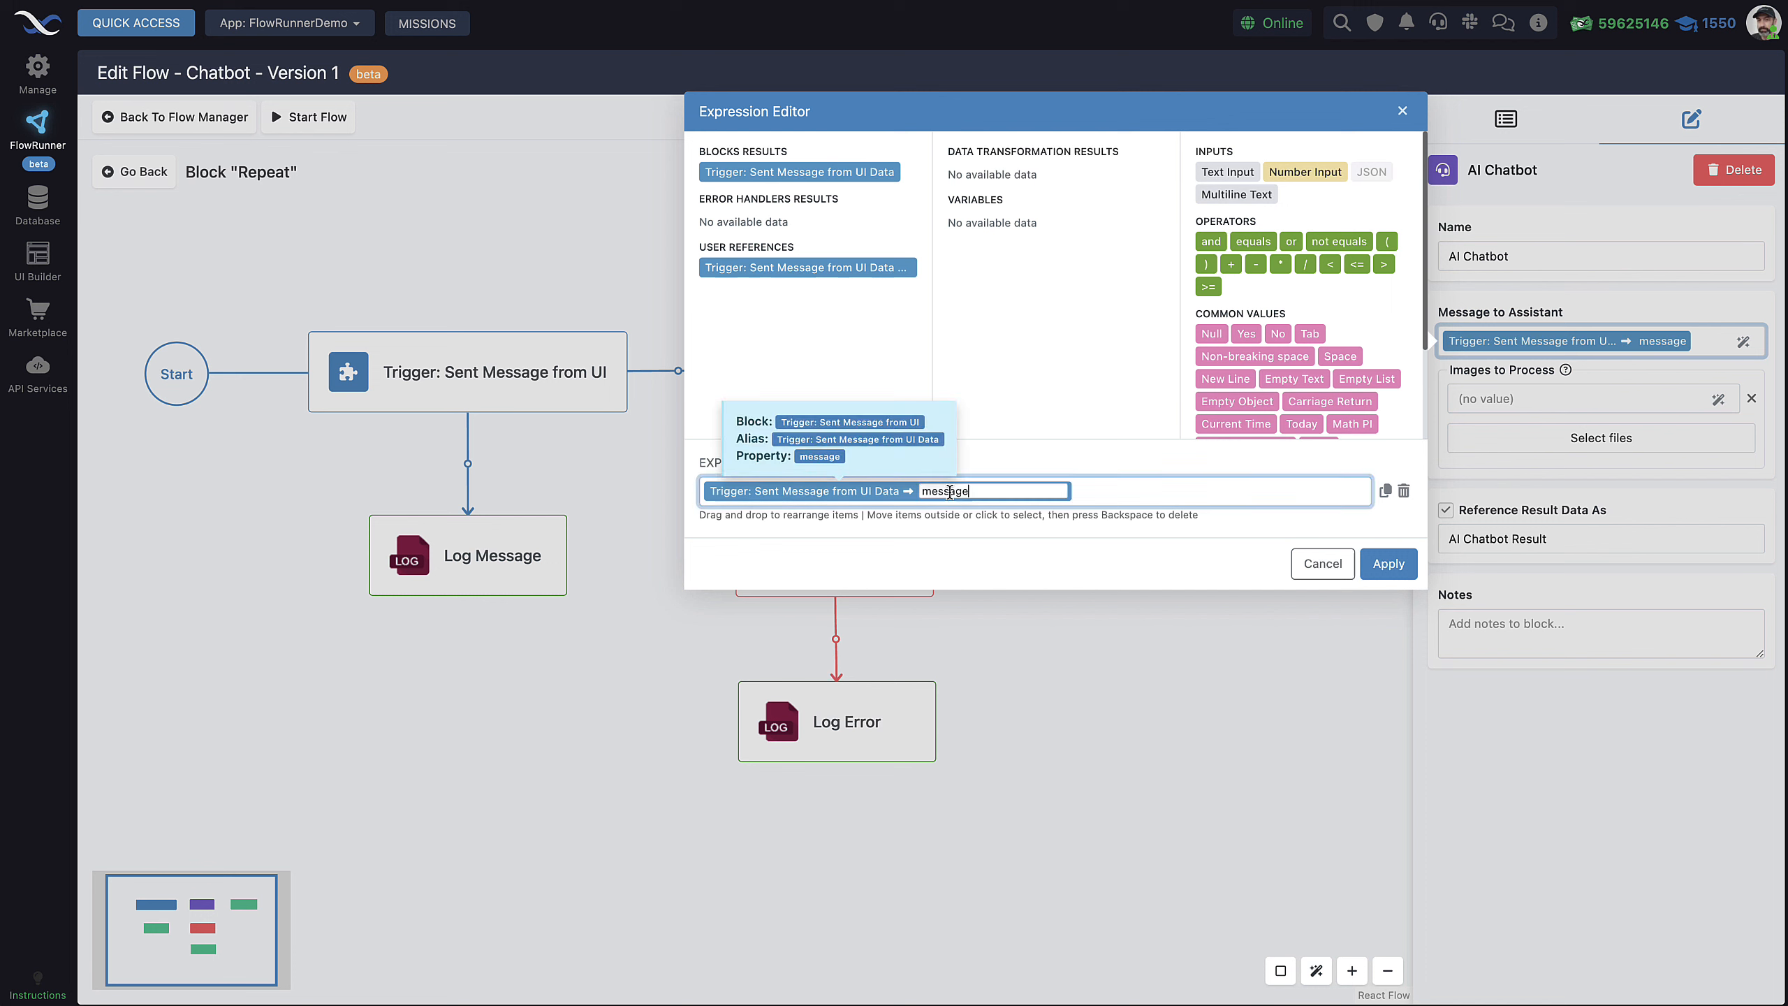
pyautogui.click(989, 549)
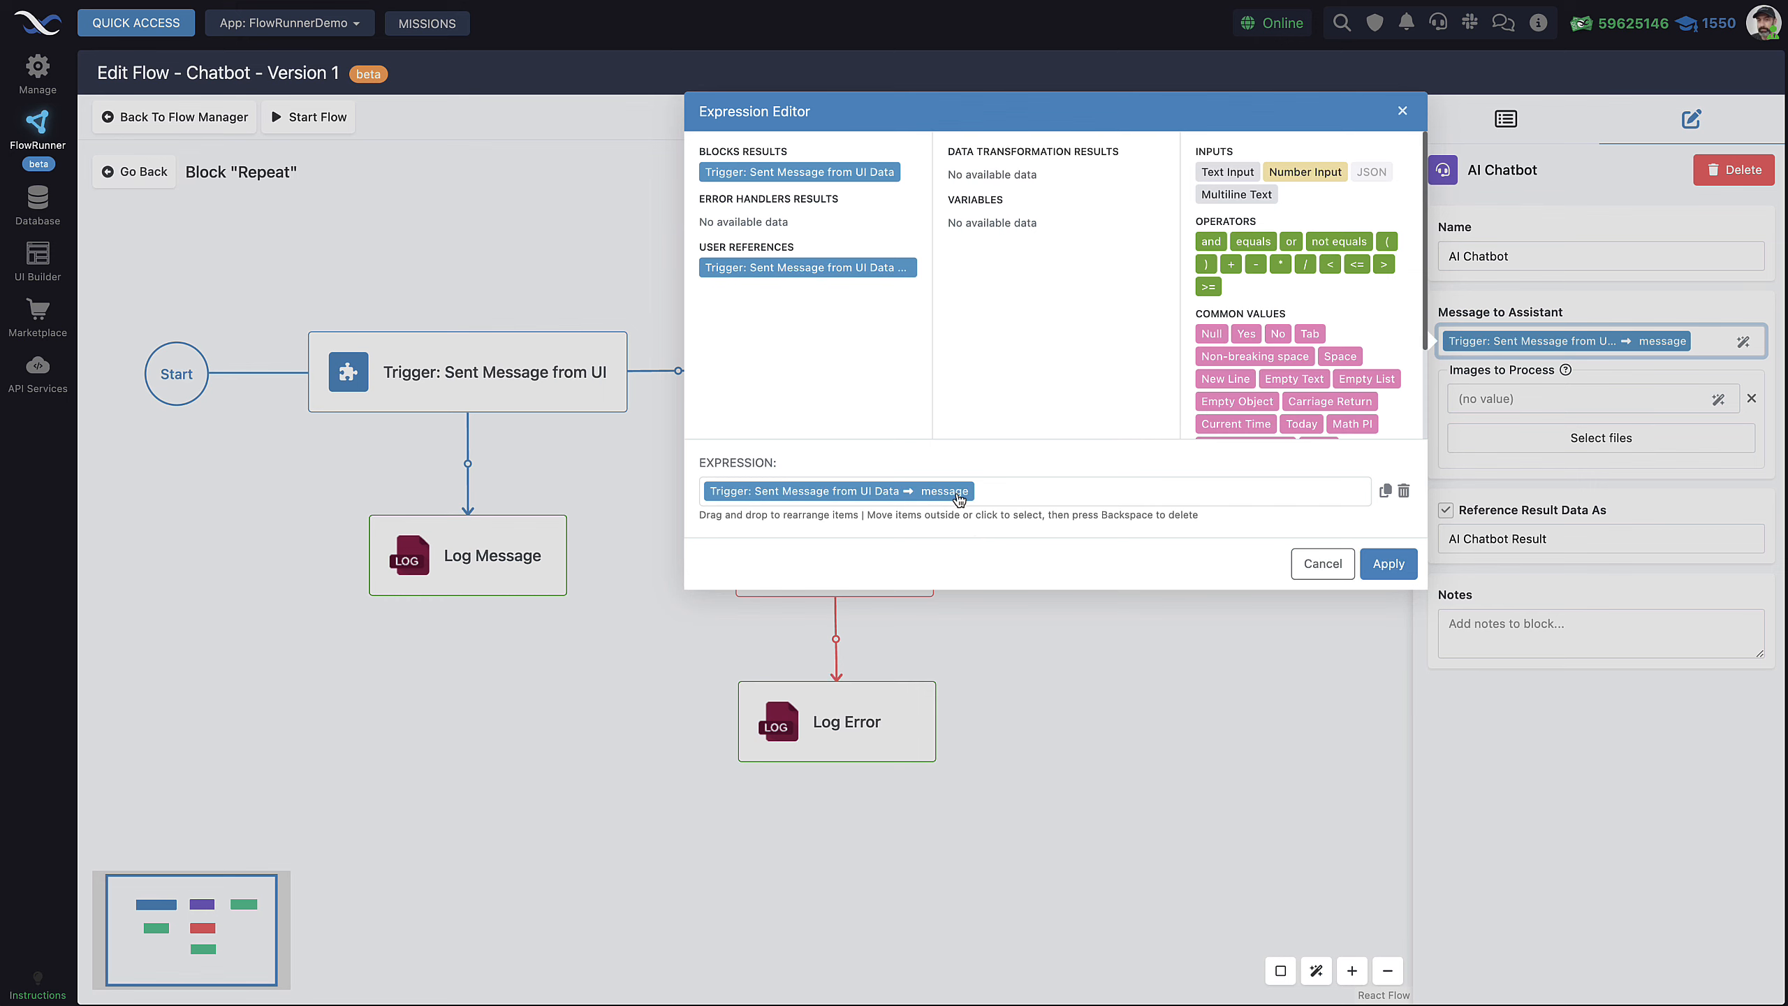
pyautogui.click(1321, 566)
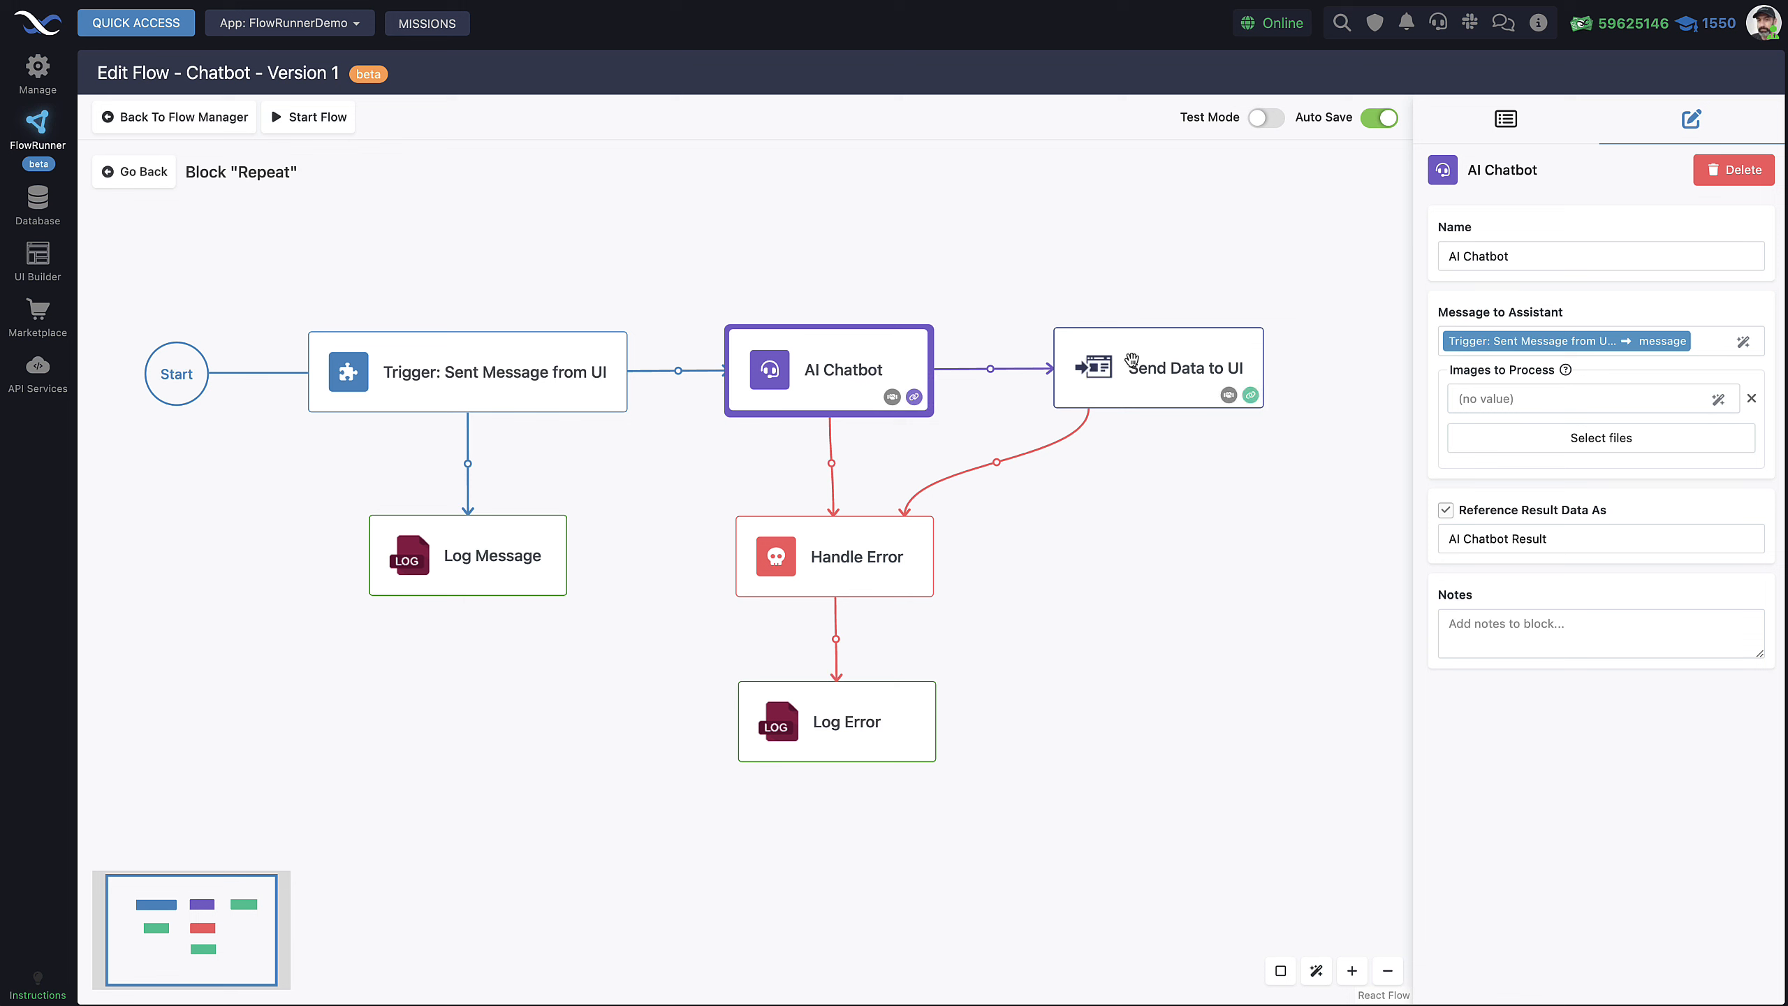
# Show the Send Data to UI block's settings, sending AI Chatbot Result's decision as Data
pyautogui.click(1505, 119)
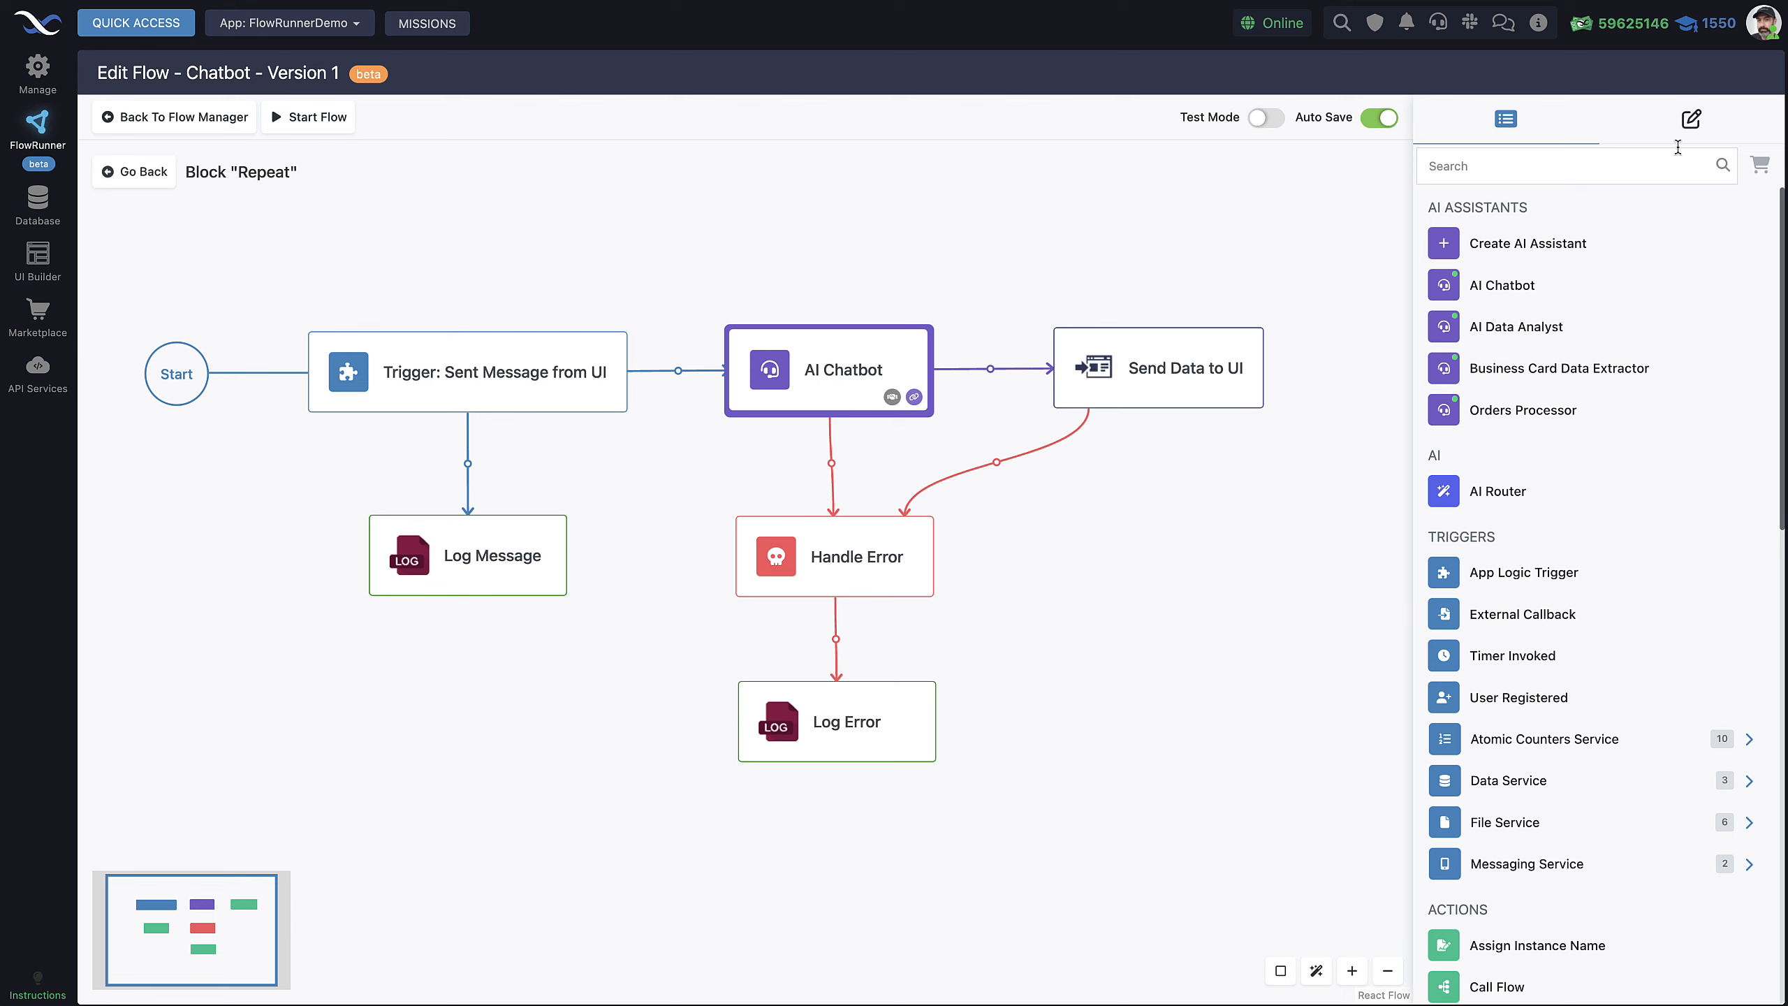
pyautogui.click(1692, 120)
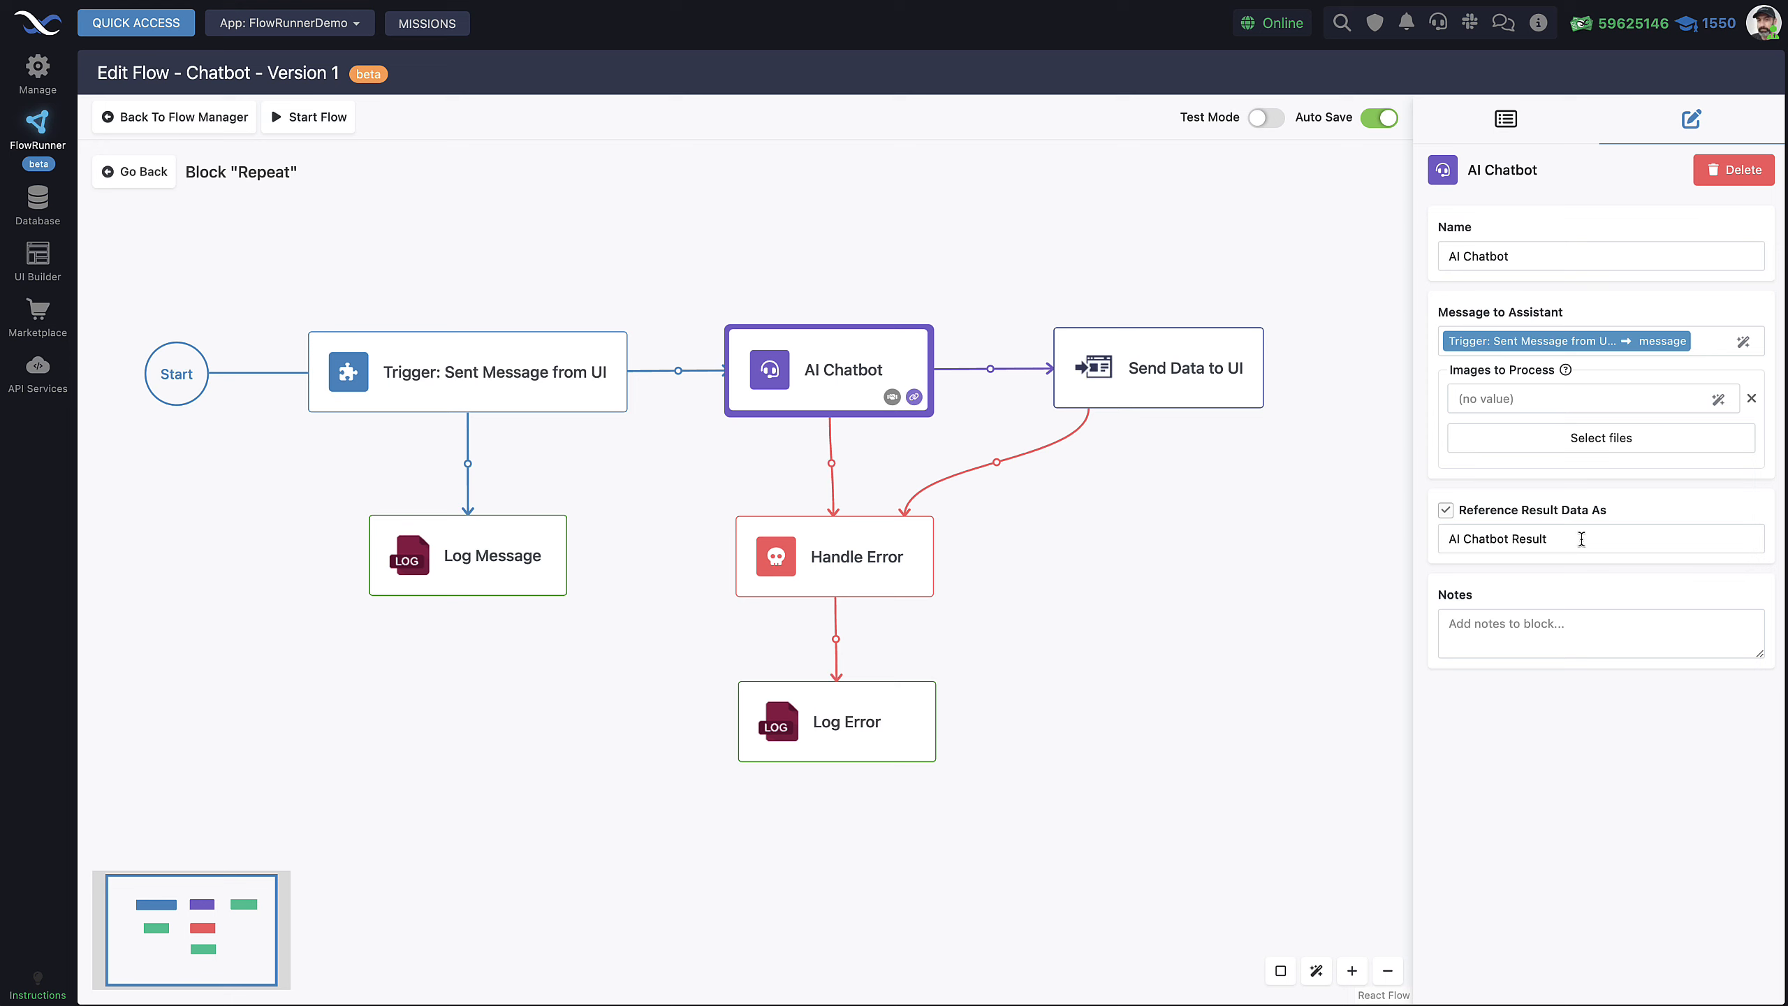
pyautogui.click(1076, 374)
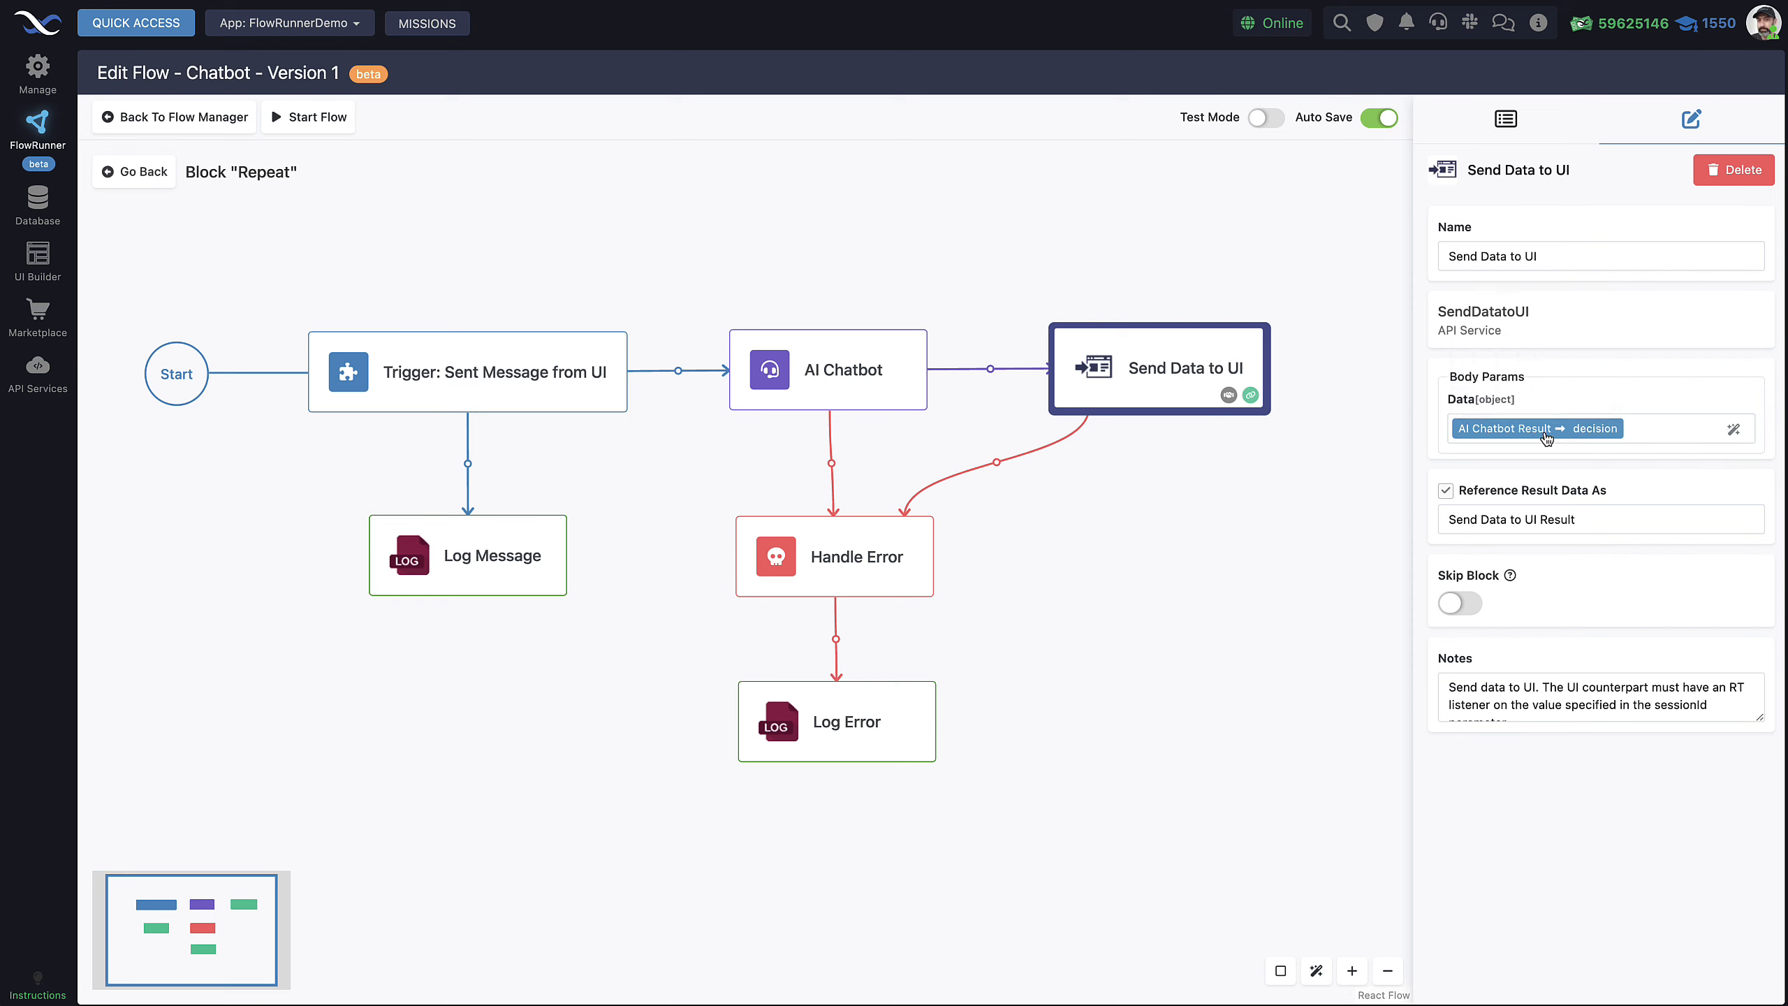
pyautogui.moveTo(1538, 435)
pyautogui.click(1733, 429)
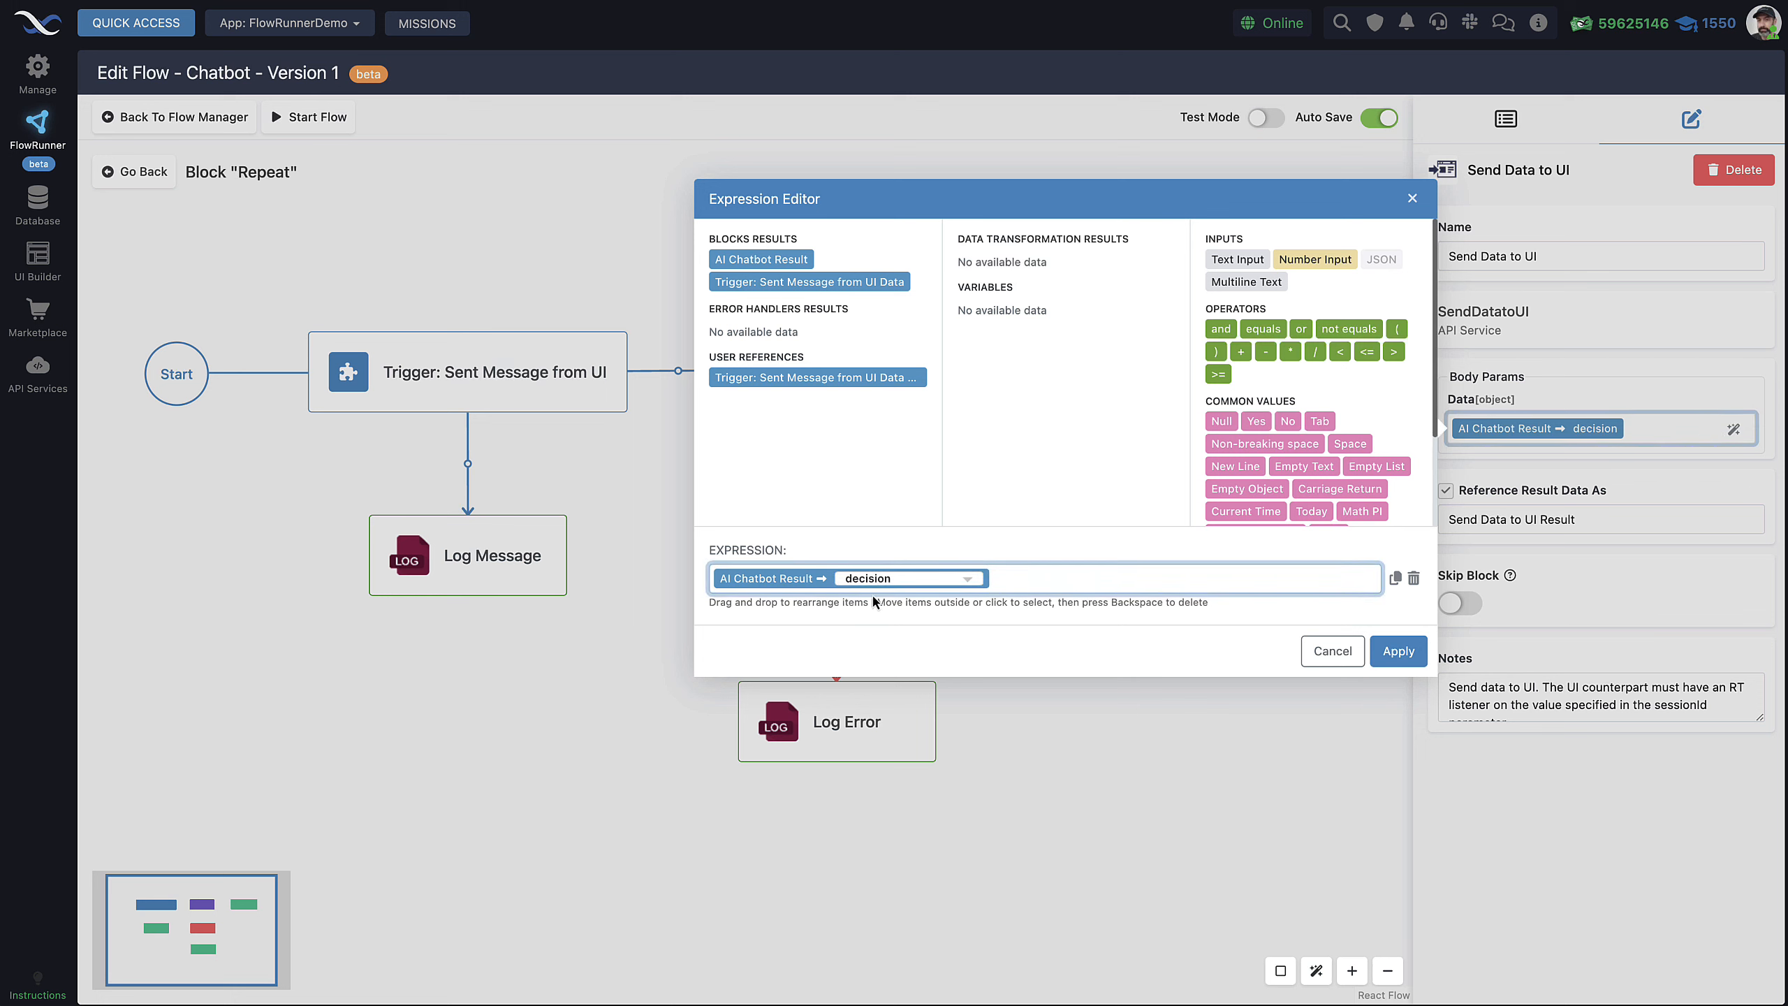
pyautogui.click(899, 587)
pyautogui.click(894, 612)
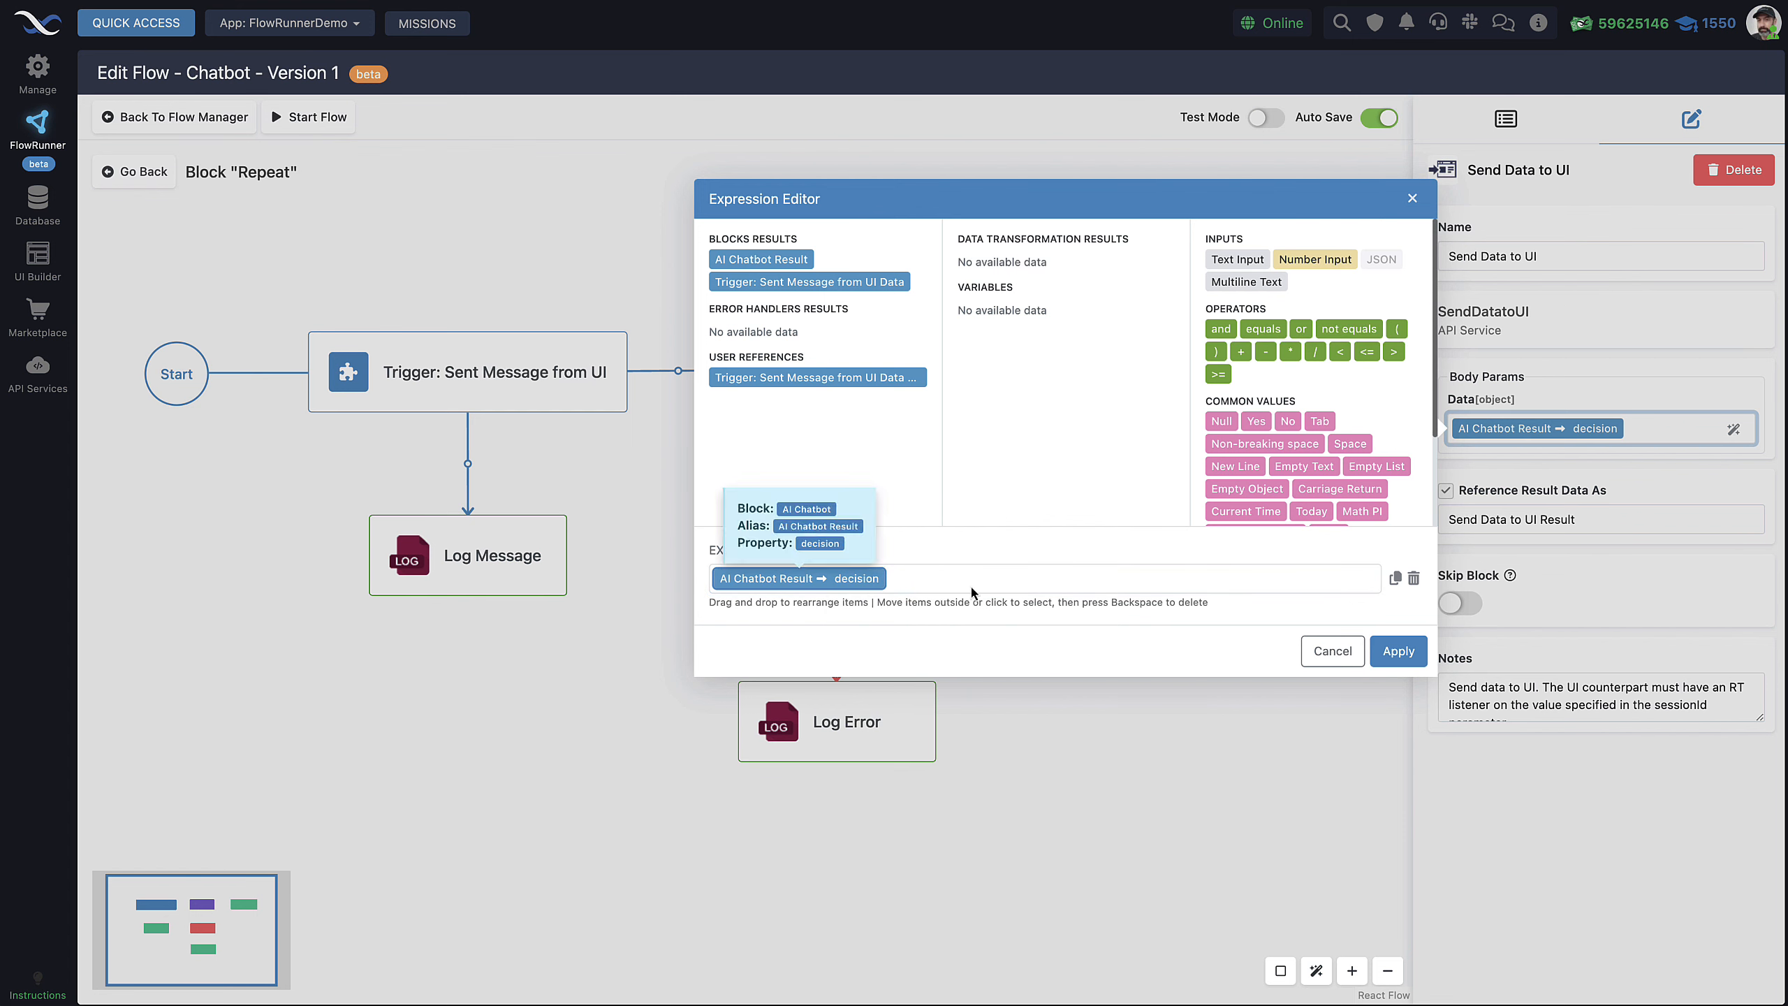
pyautogui.click(1309, 645)
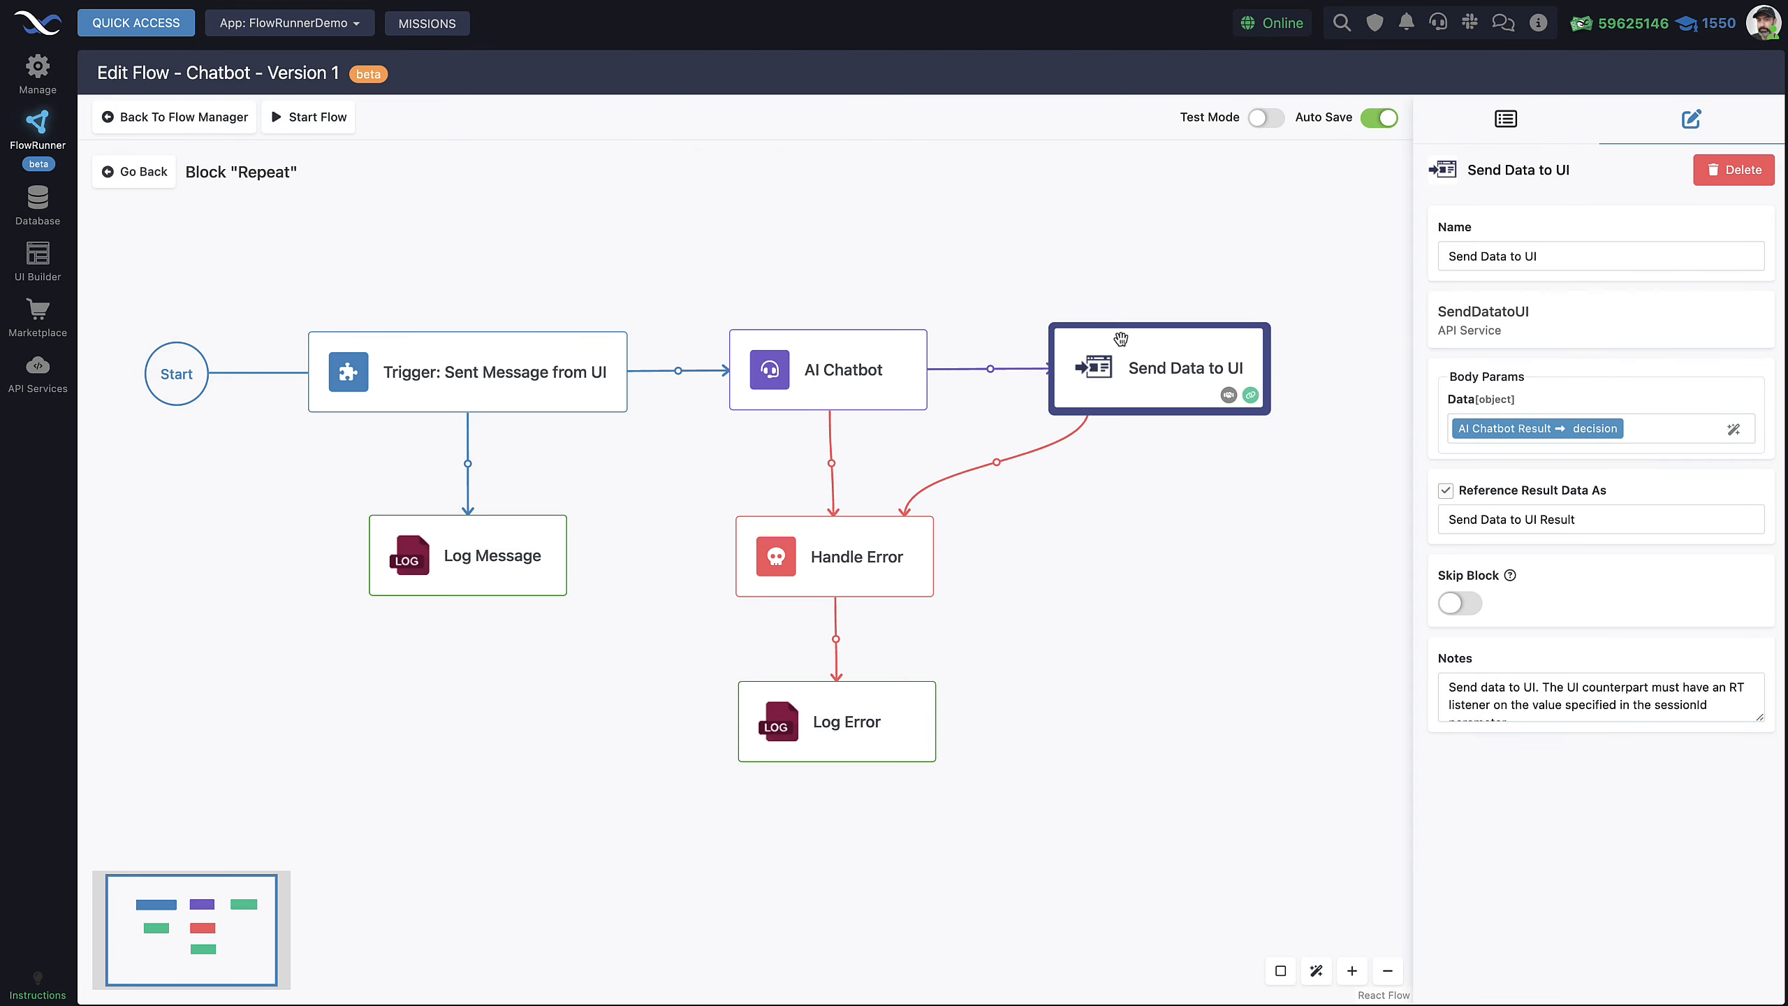
pyautogui.scroll(5, 1140, 336)
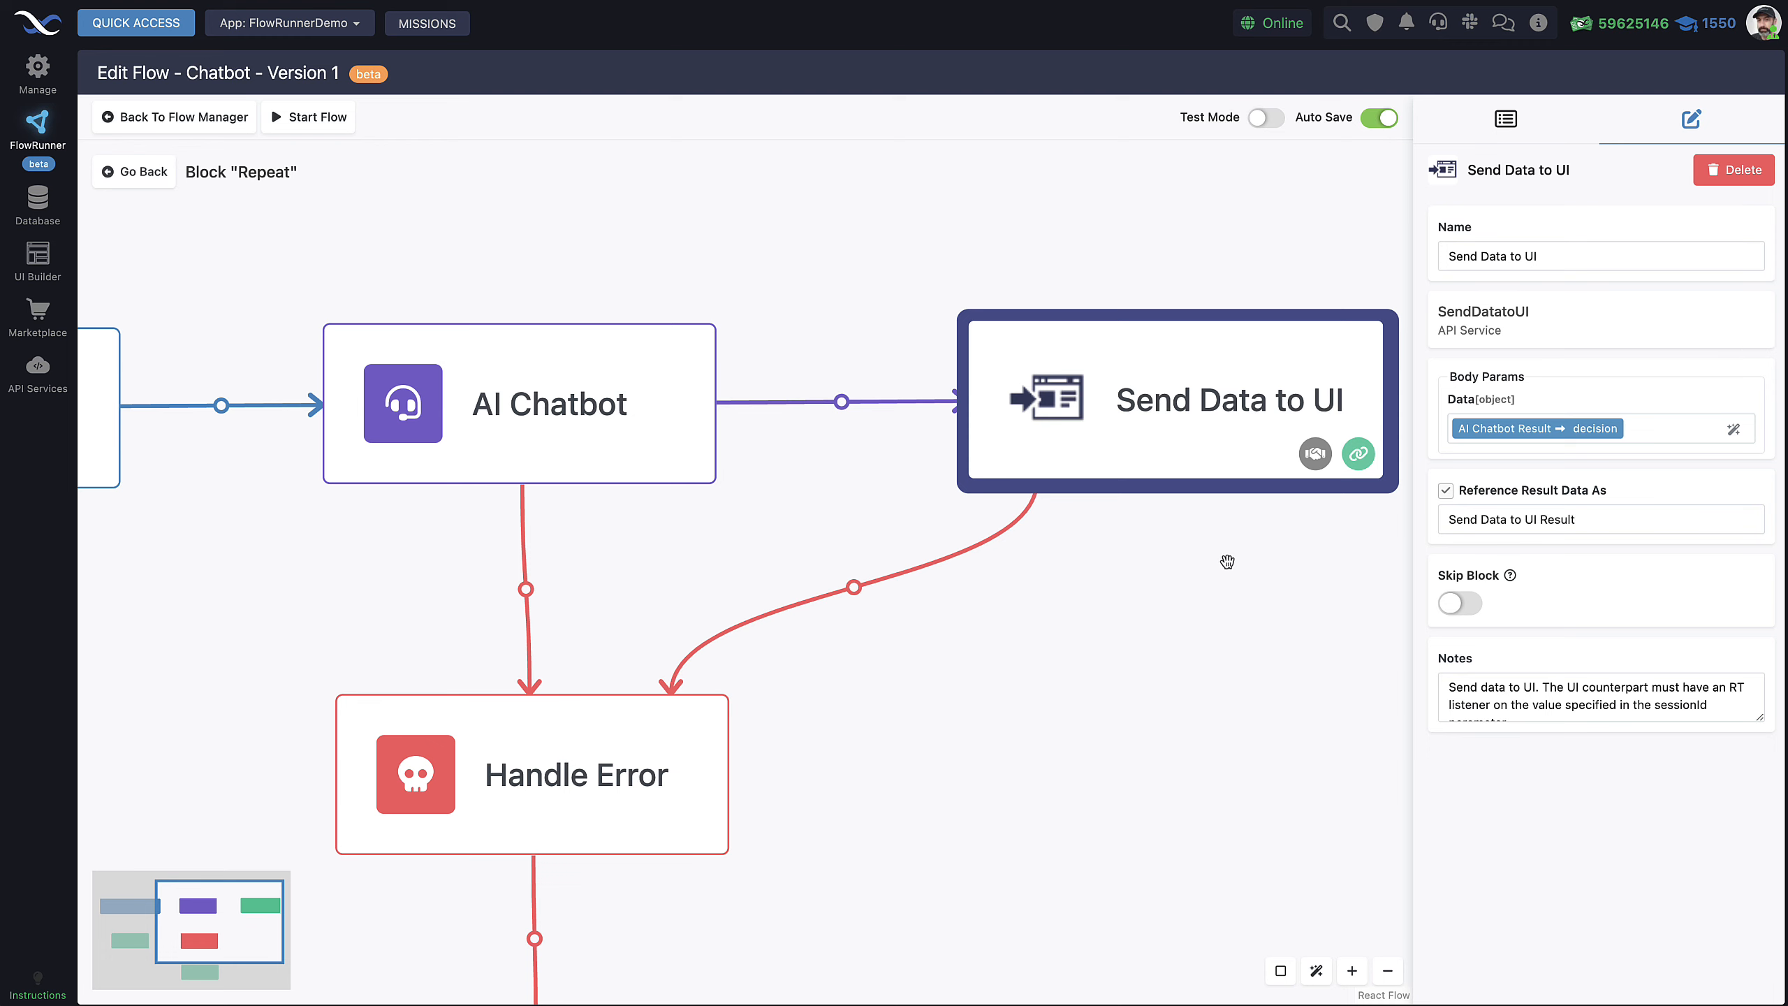
# Check the installed Send Data to UI extension in the catalogue, close it, and refit the flow view
pyautogui.moveTo(1227, 563); pyautogui.dragTo(1016, 594)
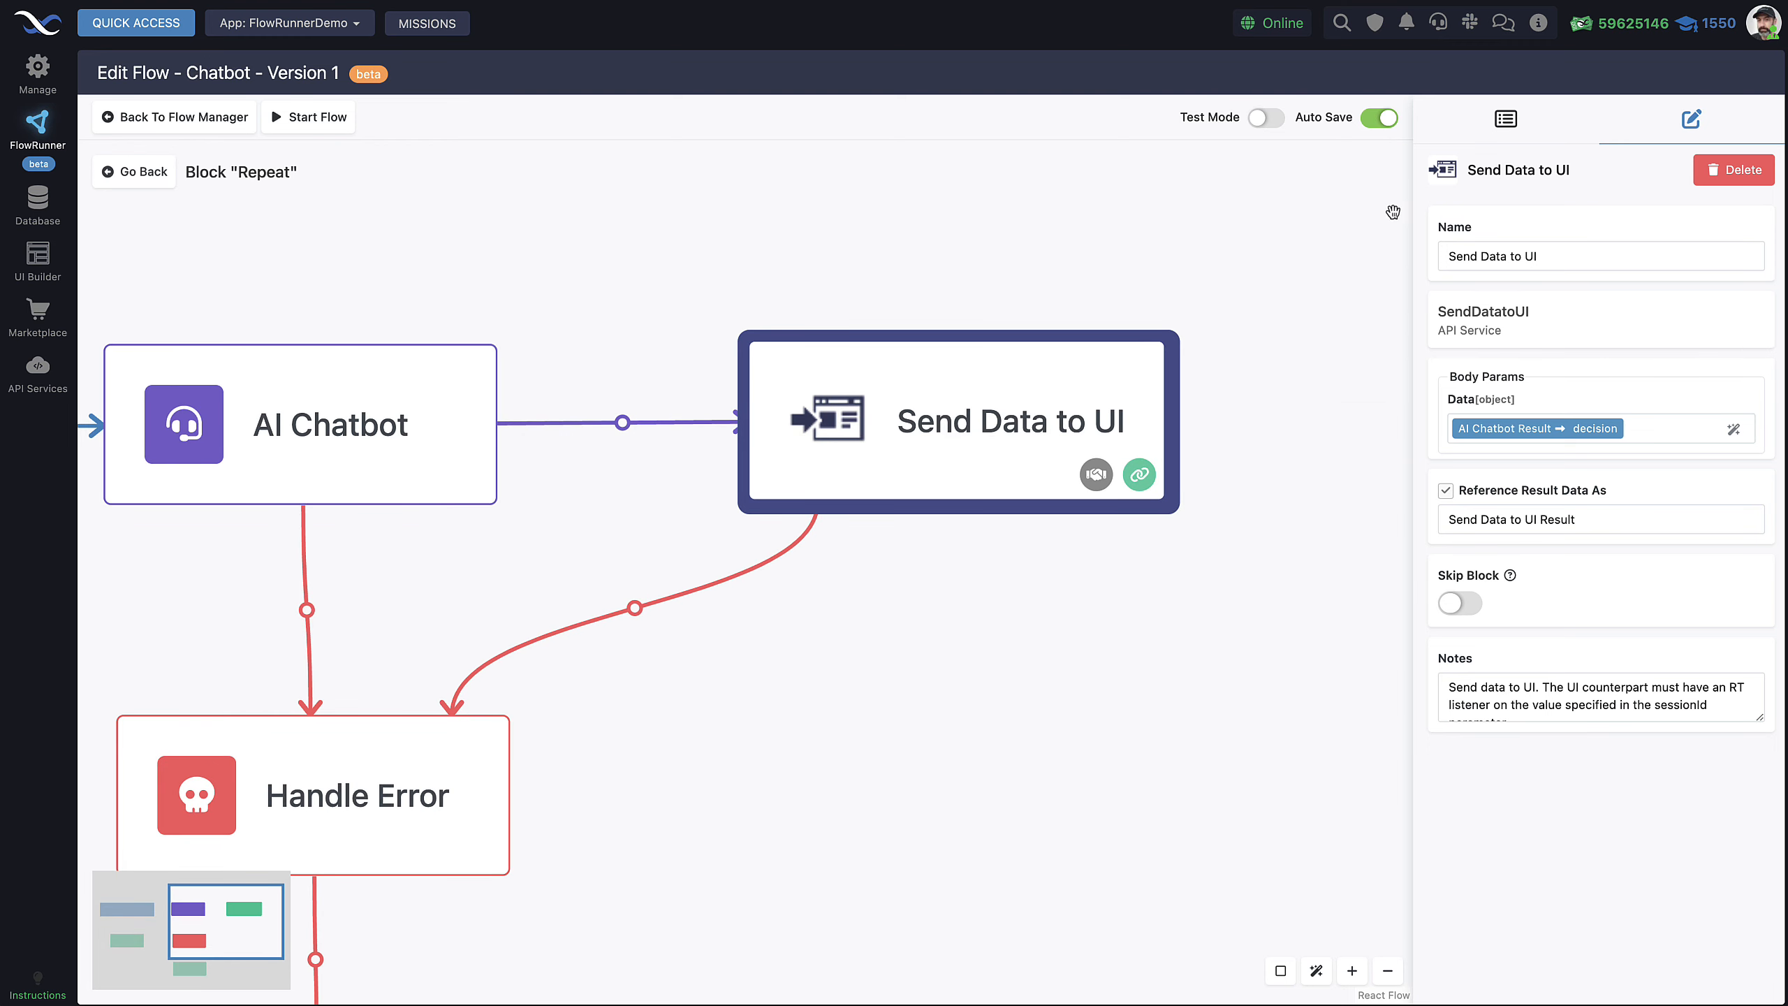
pyautogui.click(1507, 121)
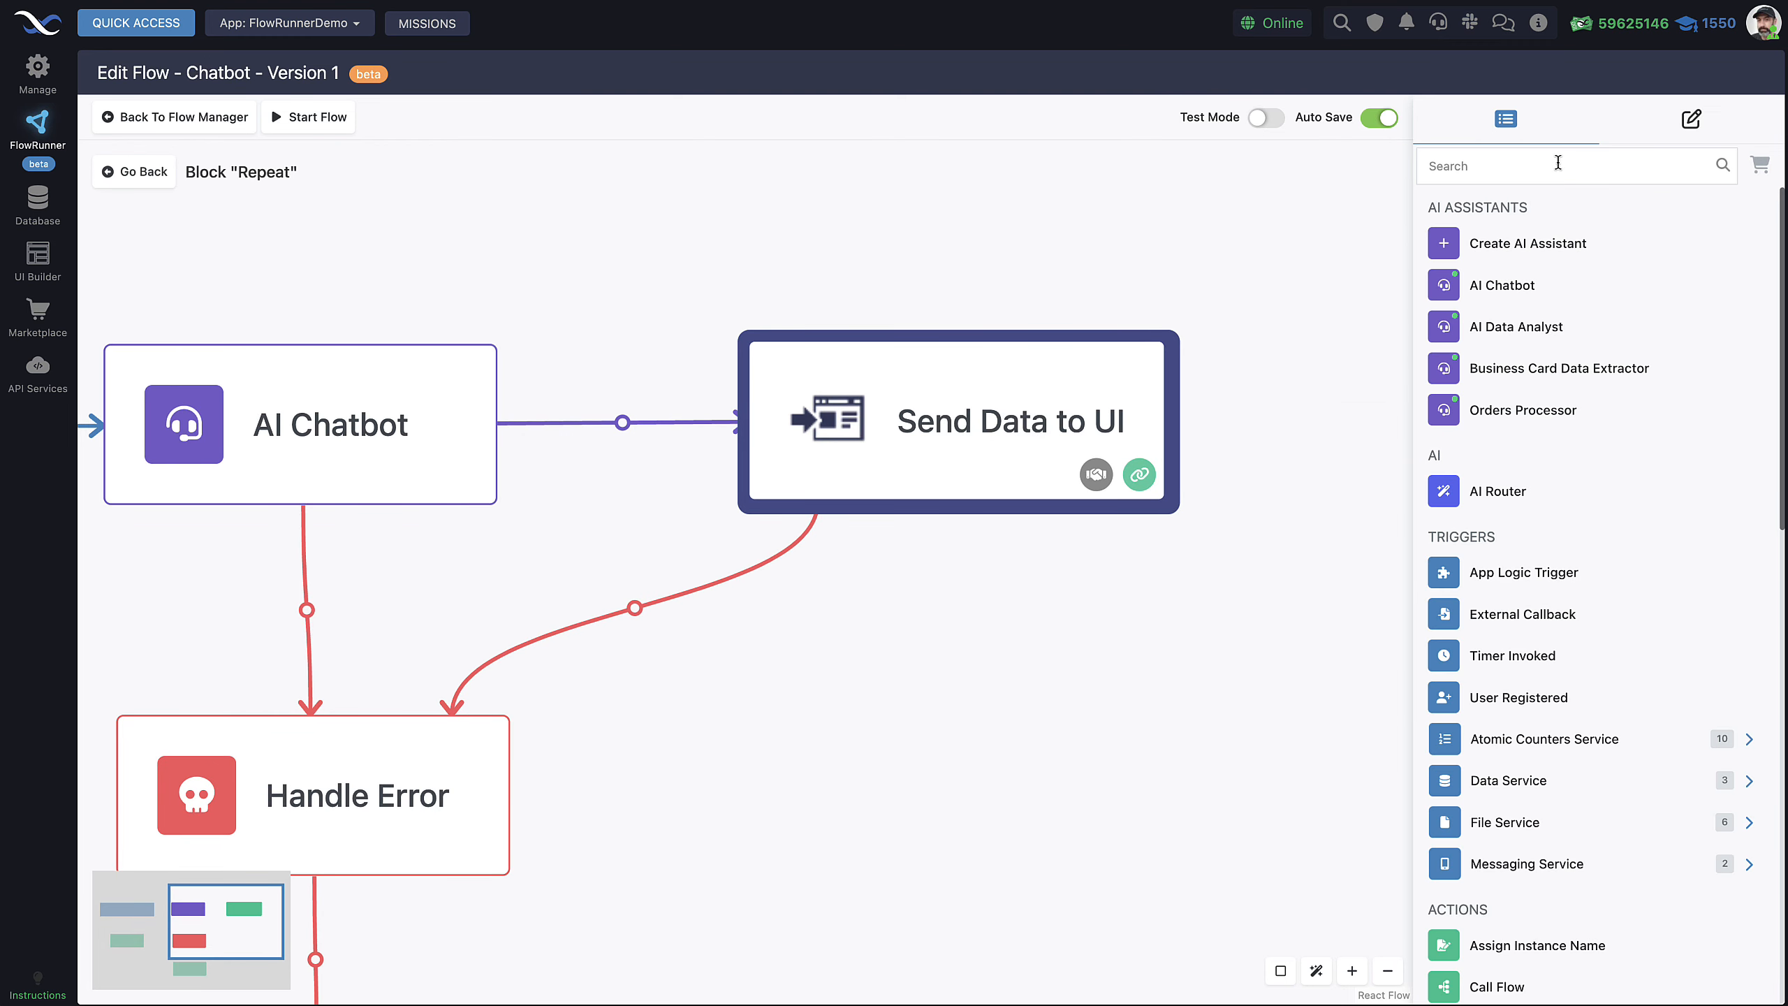
pyautogui.click(1761, 164)
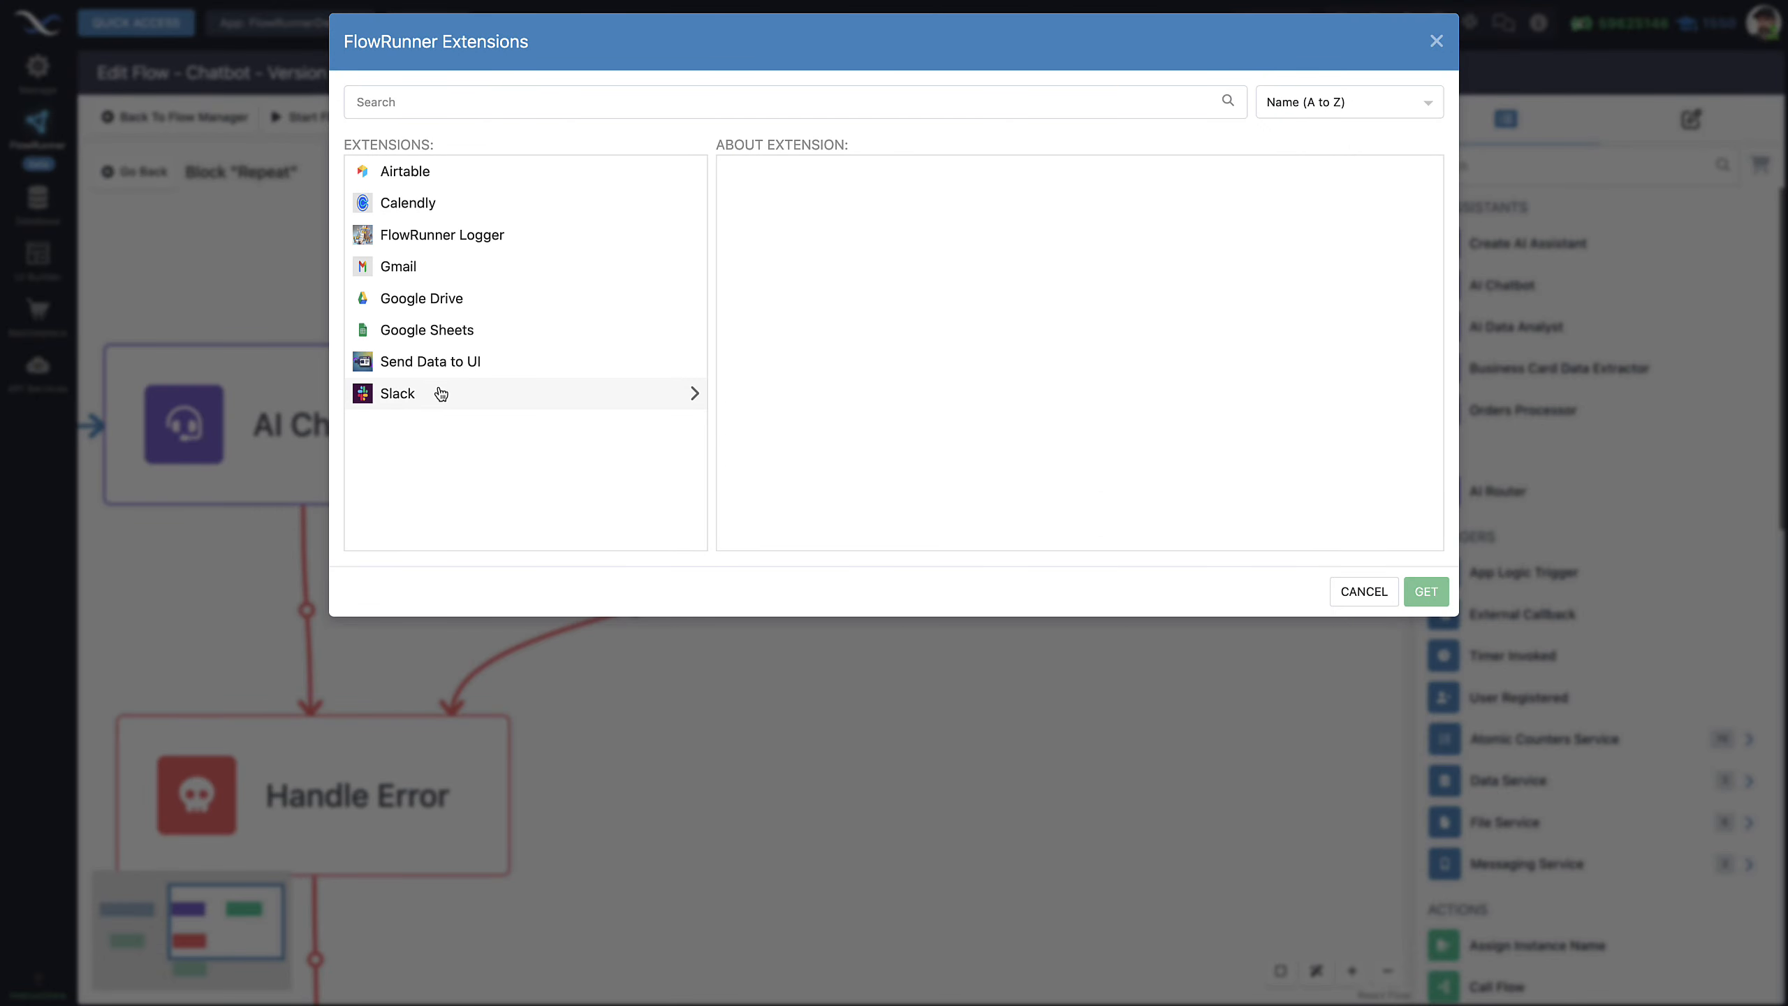
pyautogui.click(476, 364)
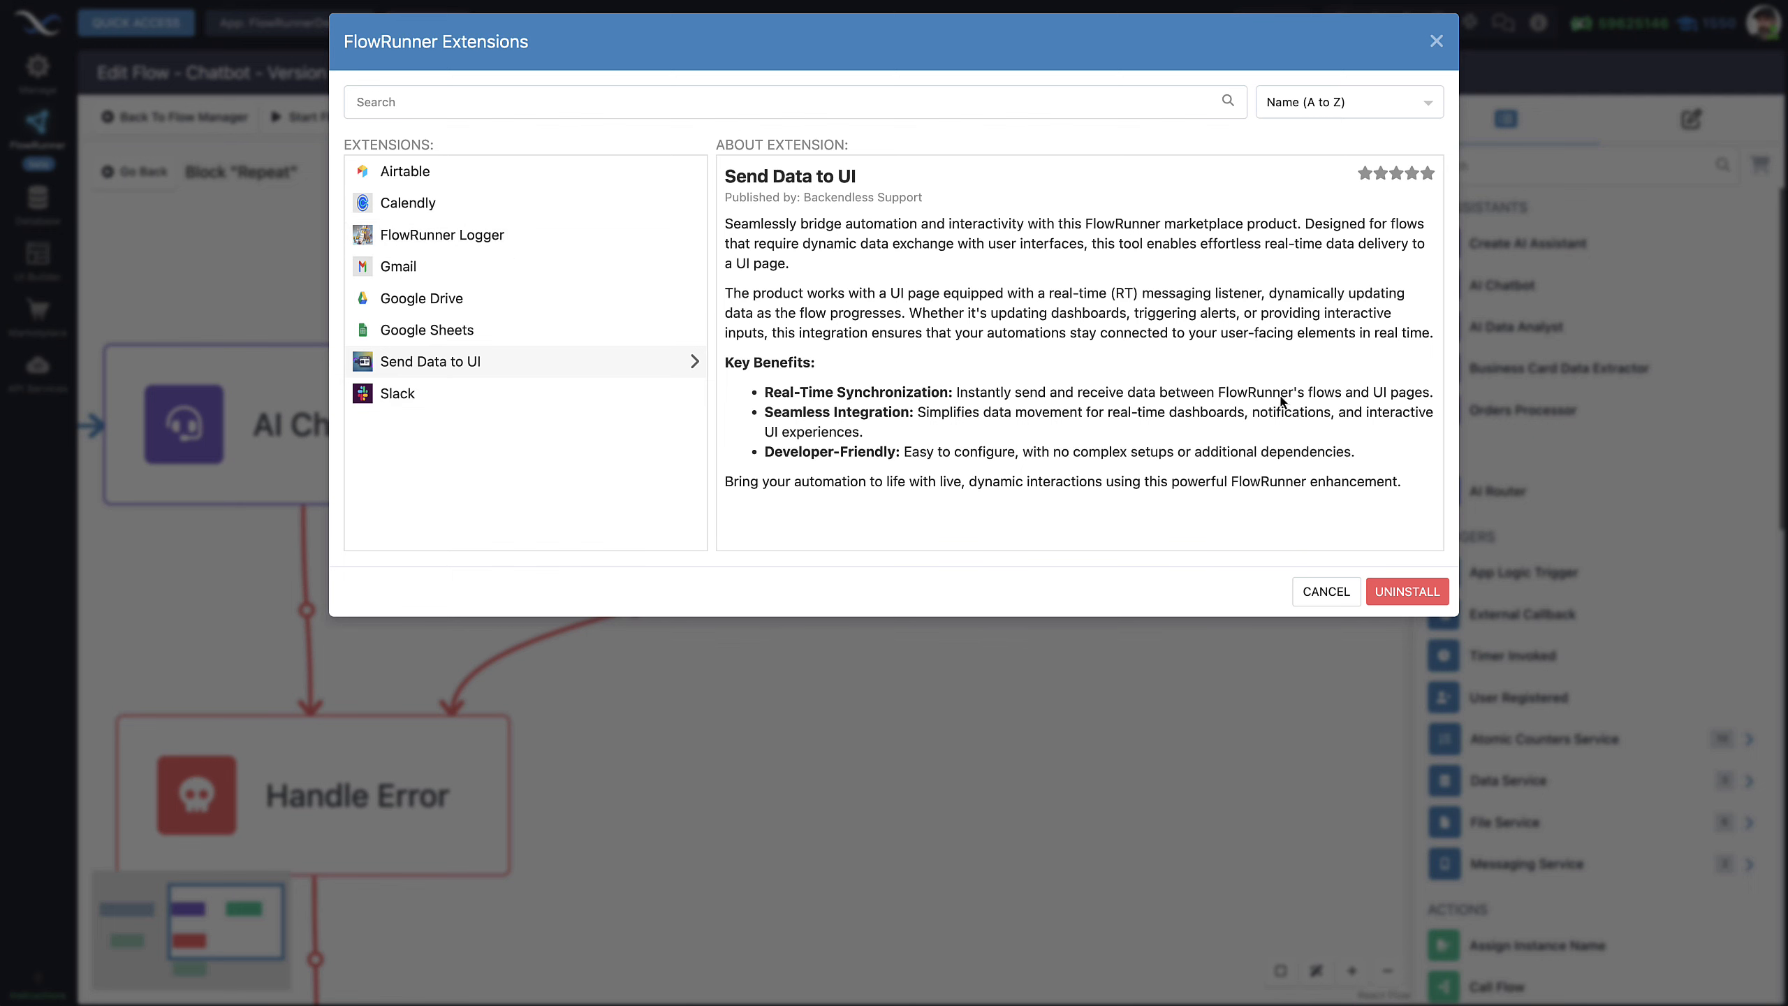
pyautogui.click(1318, 592)
pyautogui.scroll(-5, 1197, 599)
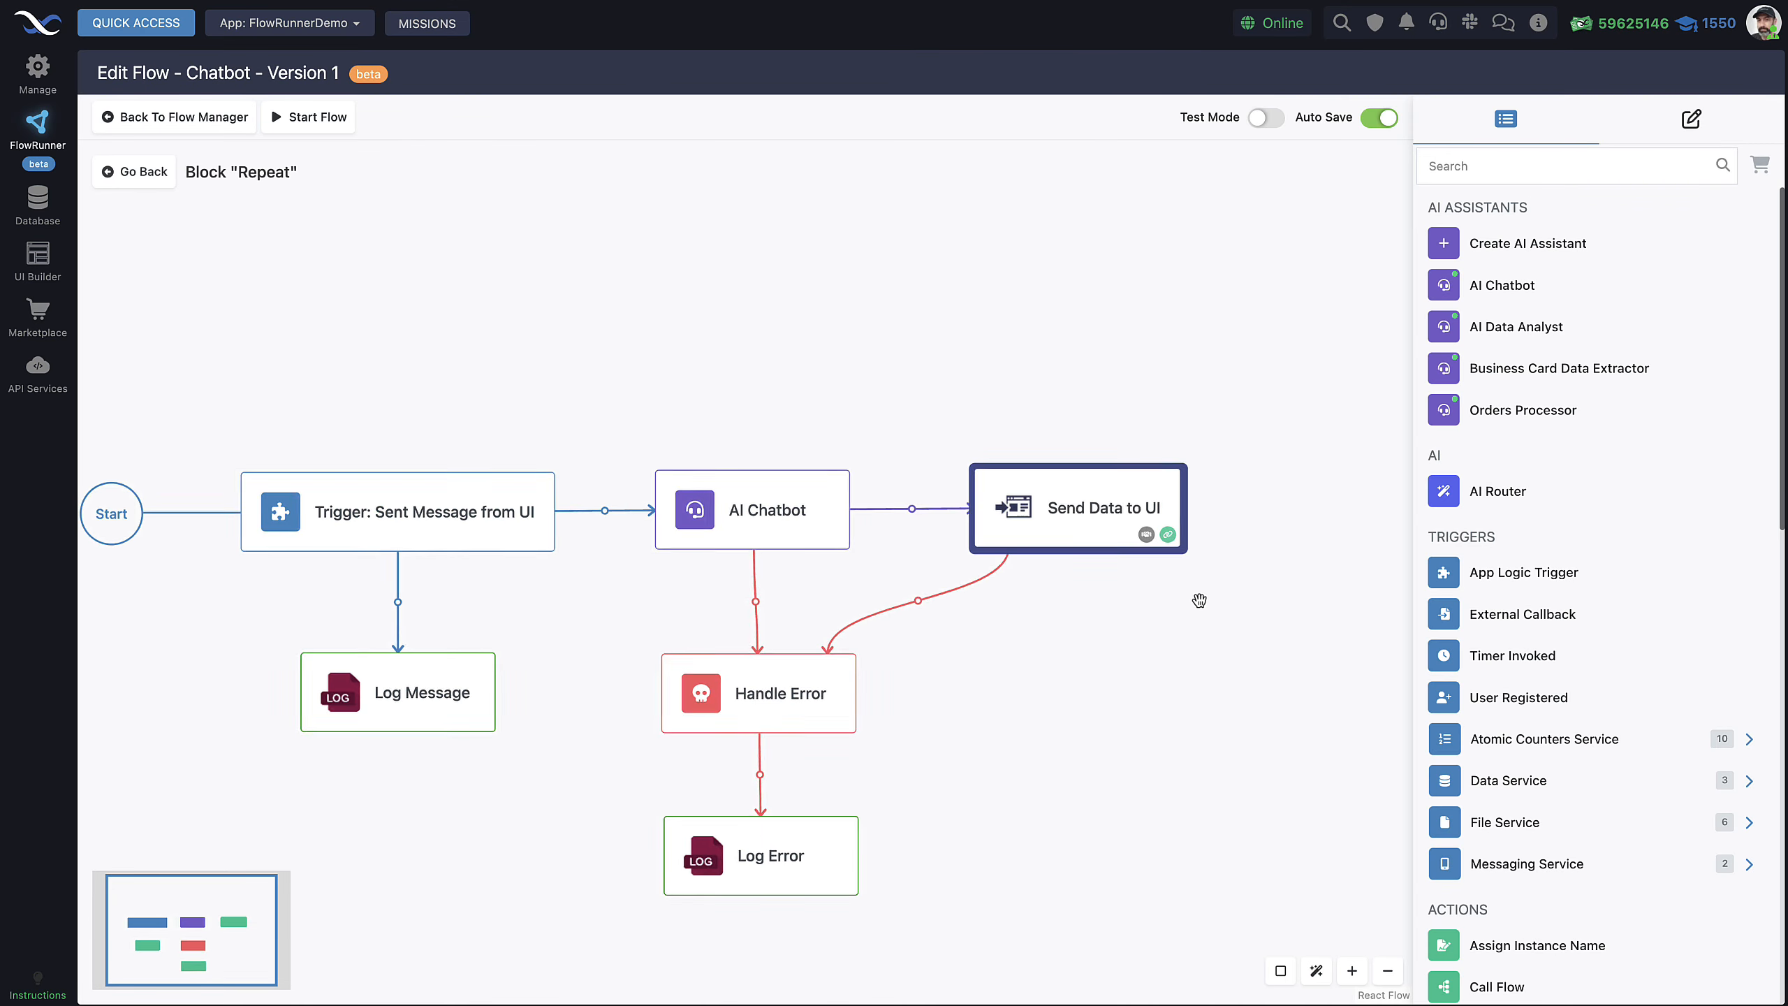
pyautogui.moveTo(1230, 582); pyautogui.dragTo(1231, 576)
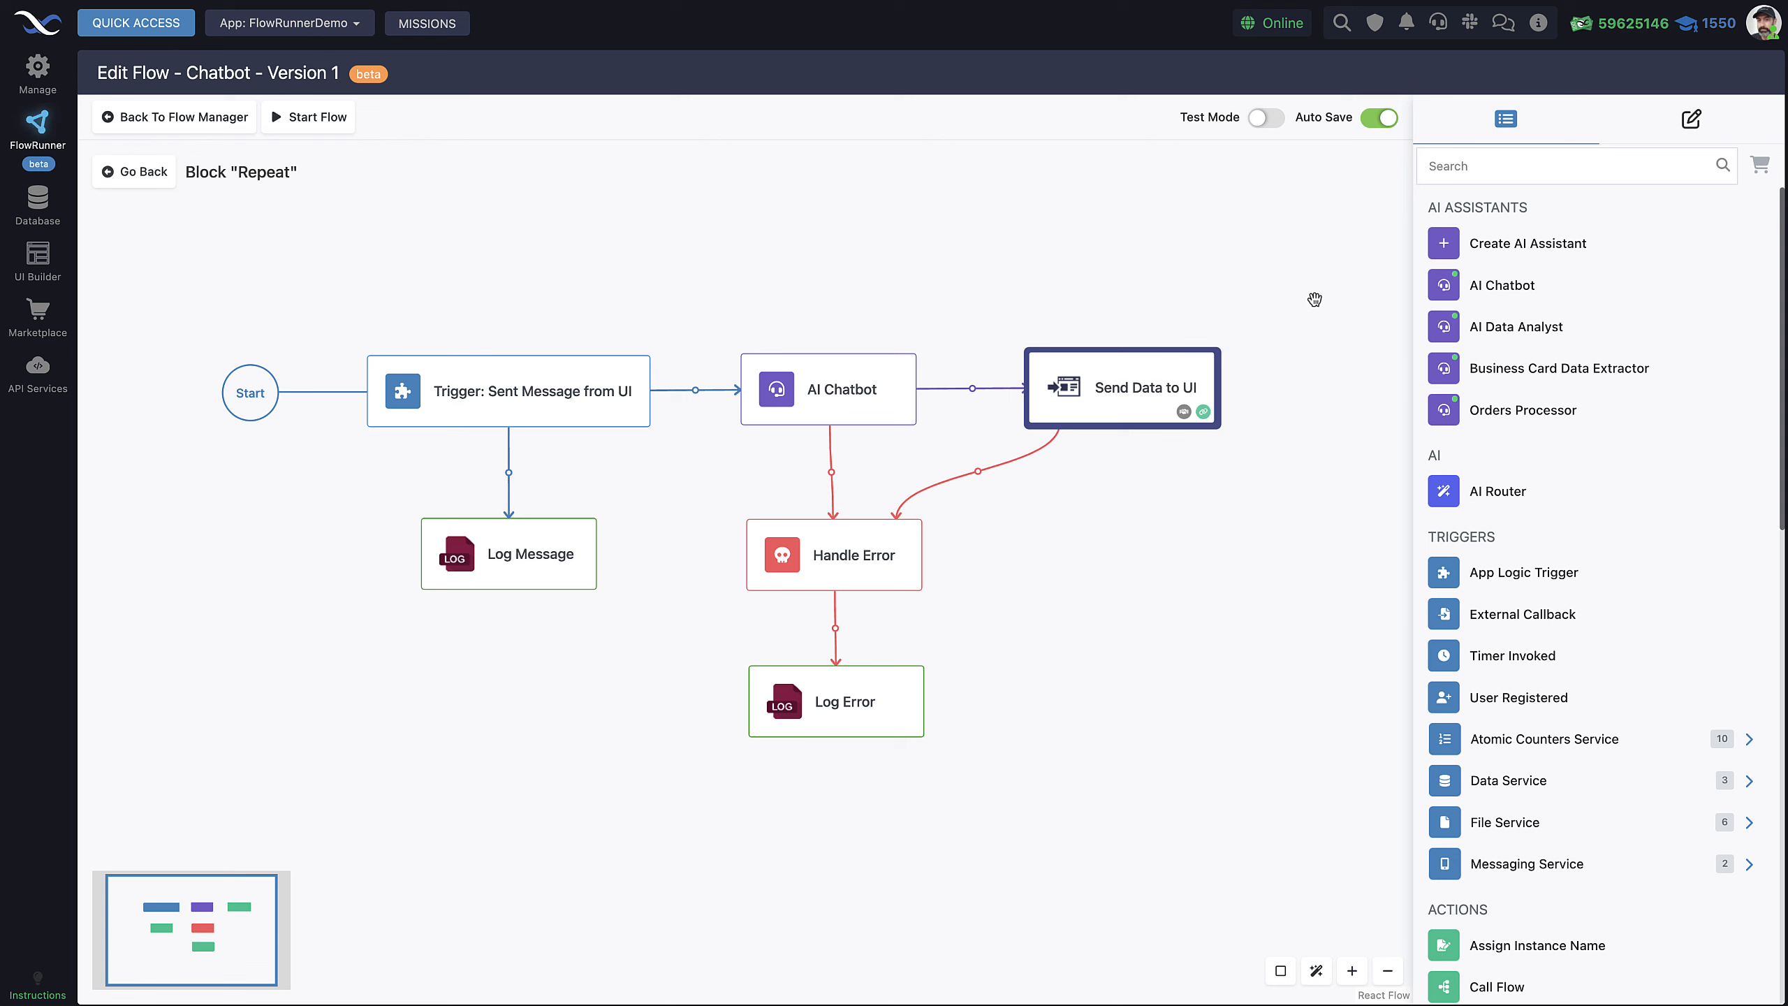
# Inspect the Send Data to UI, Log Message, Handle Error and AI Chatbot block settings
pyautogui.click(1700, 118)
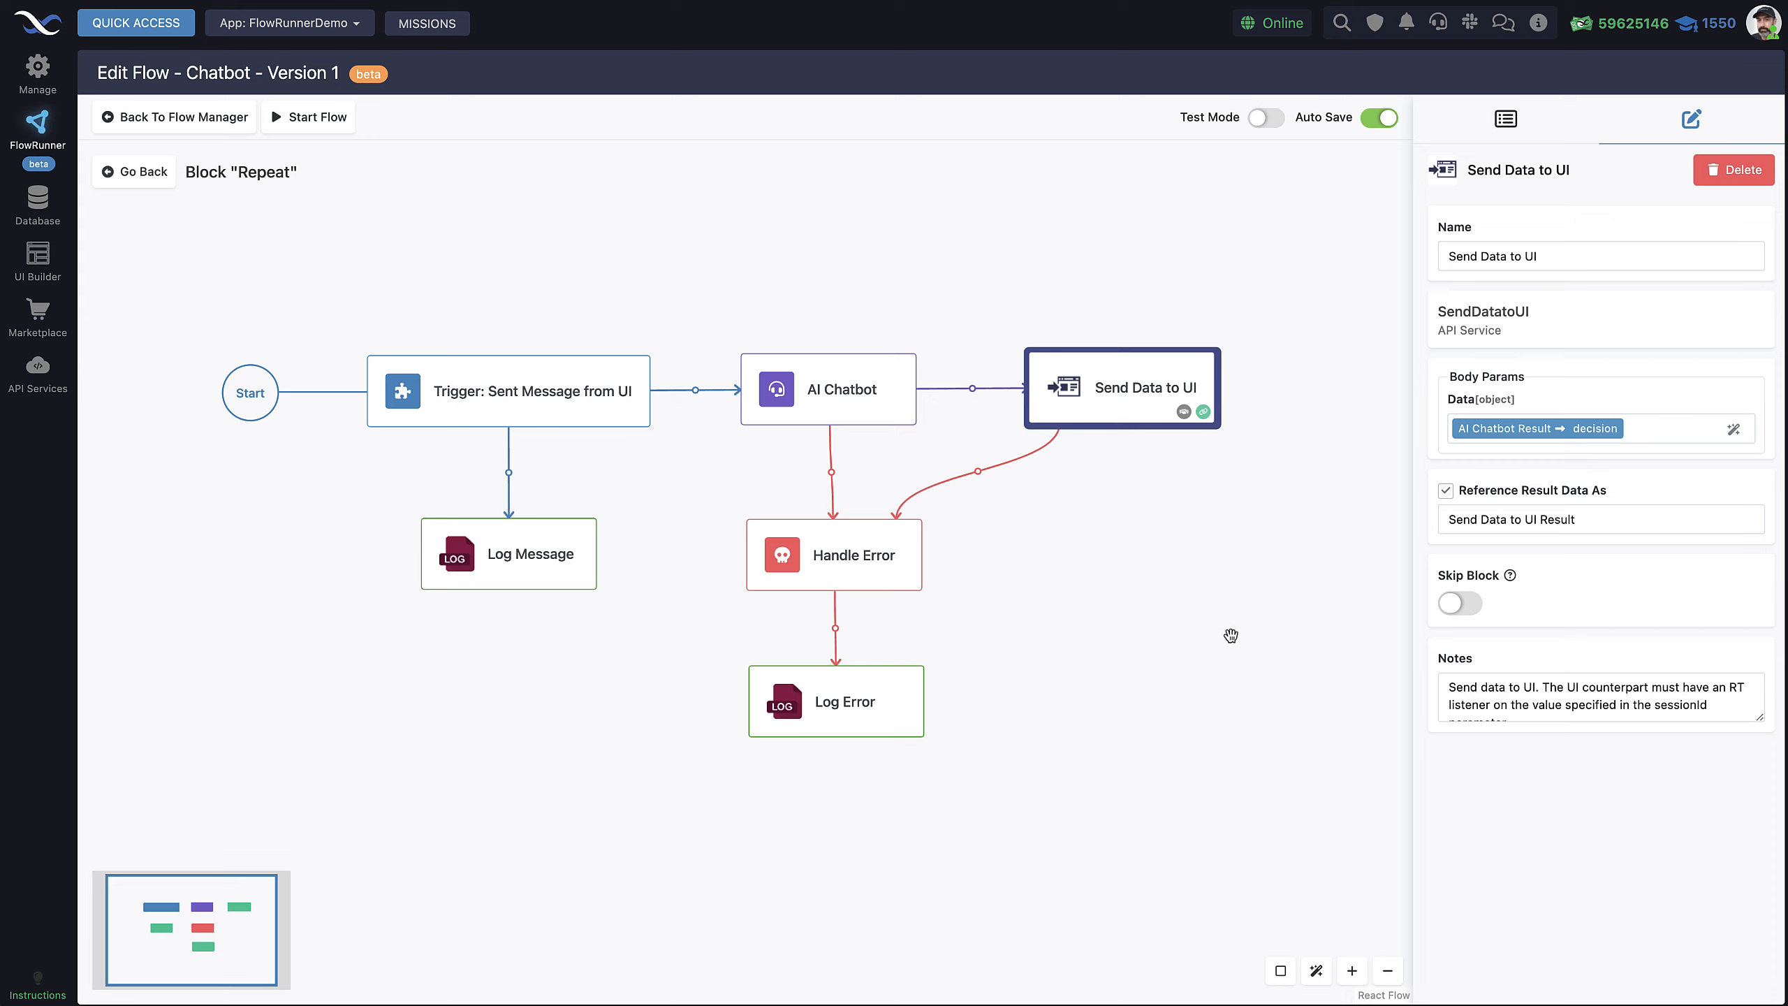
pyautogui.click(533, 551)
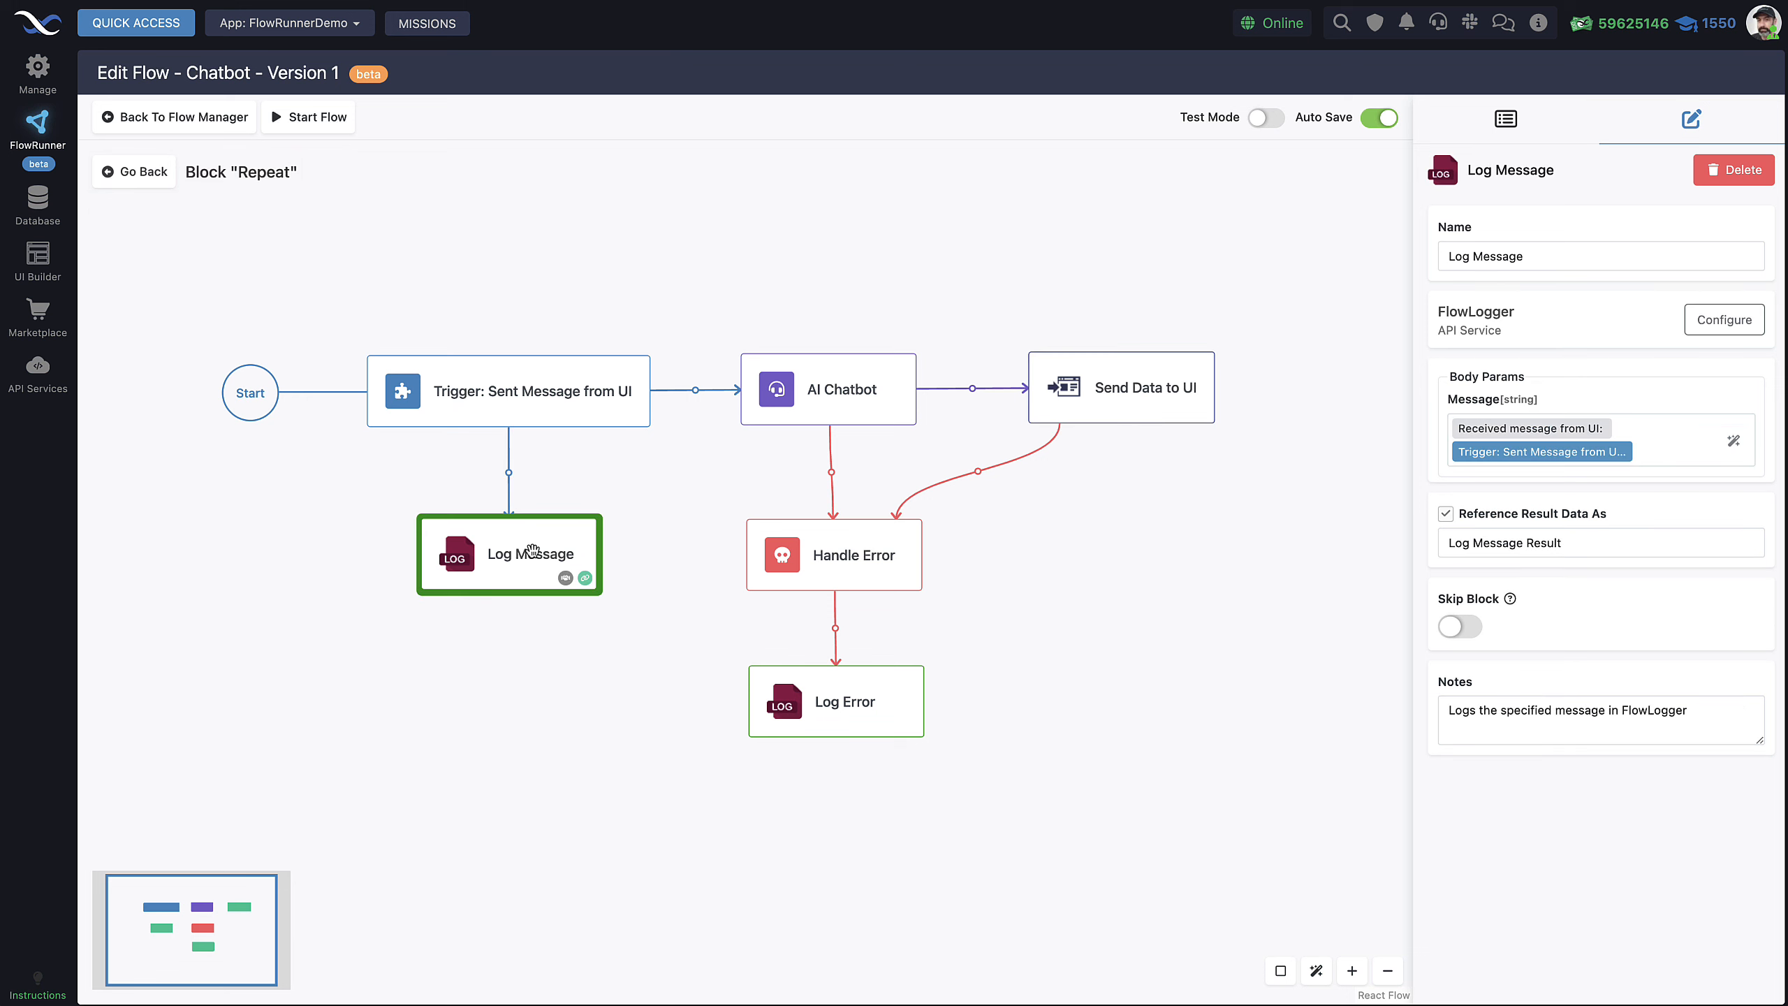
pyautogui.click(792, 550)
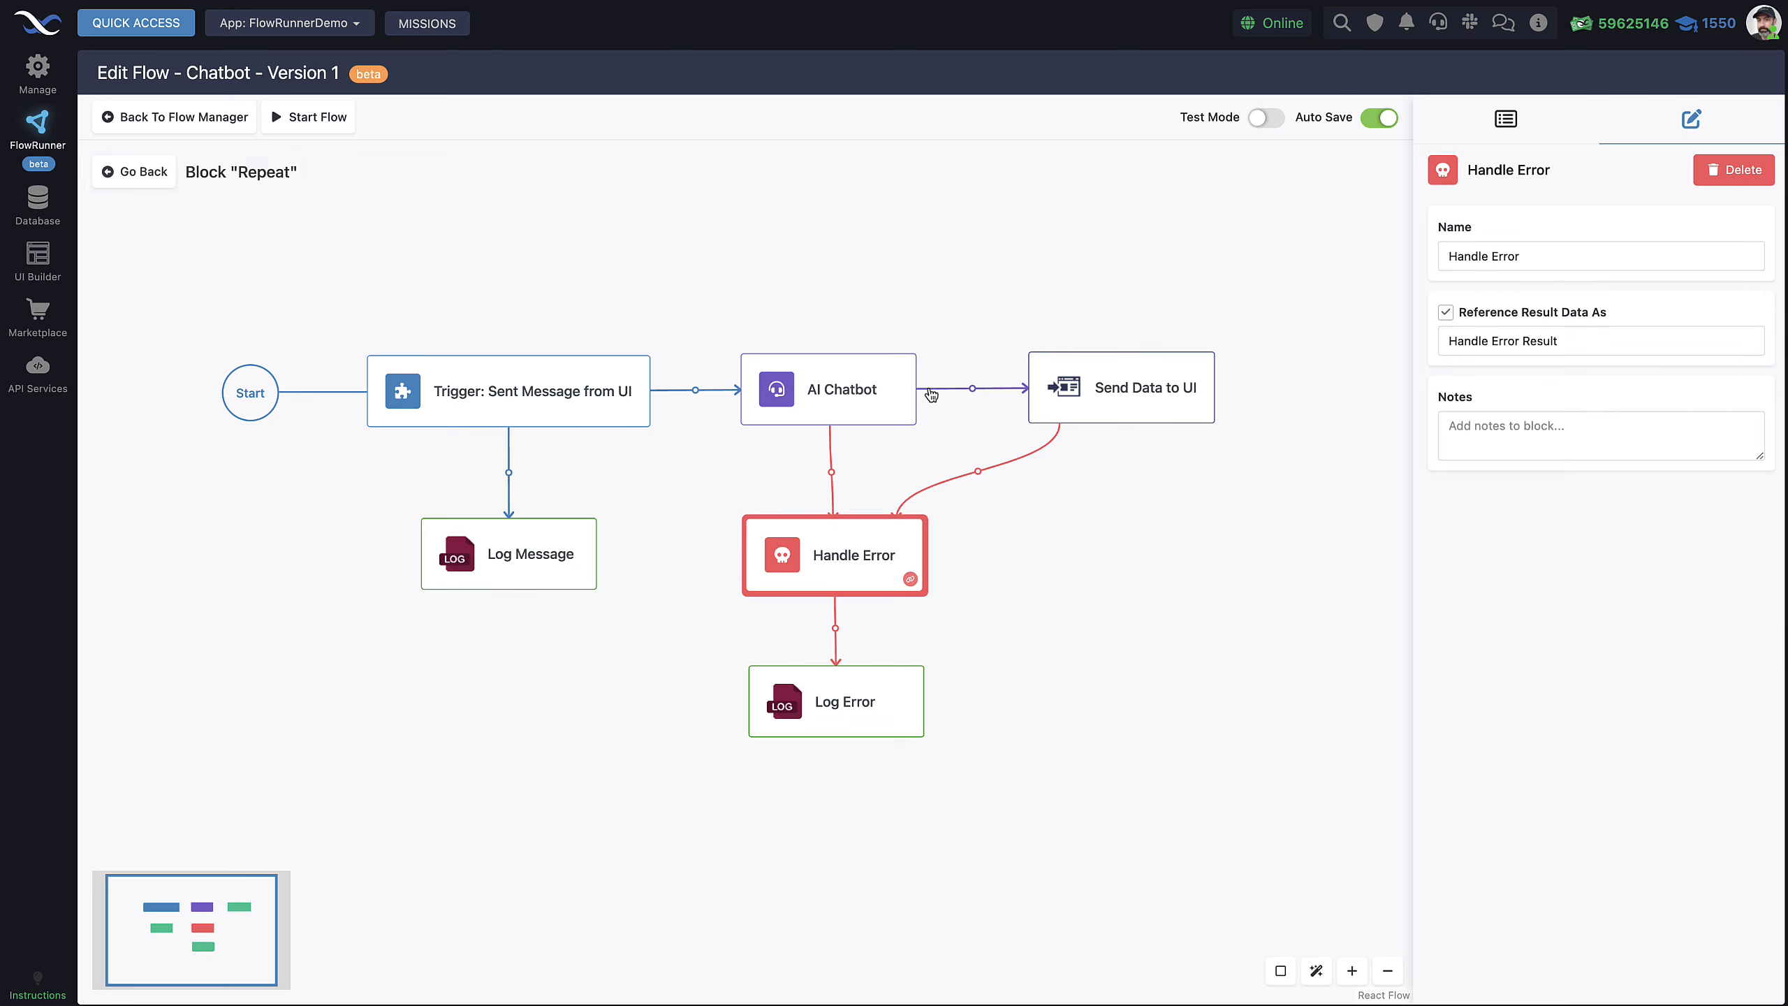
pyautogui.click(852, 393)
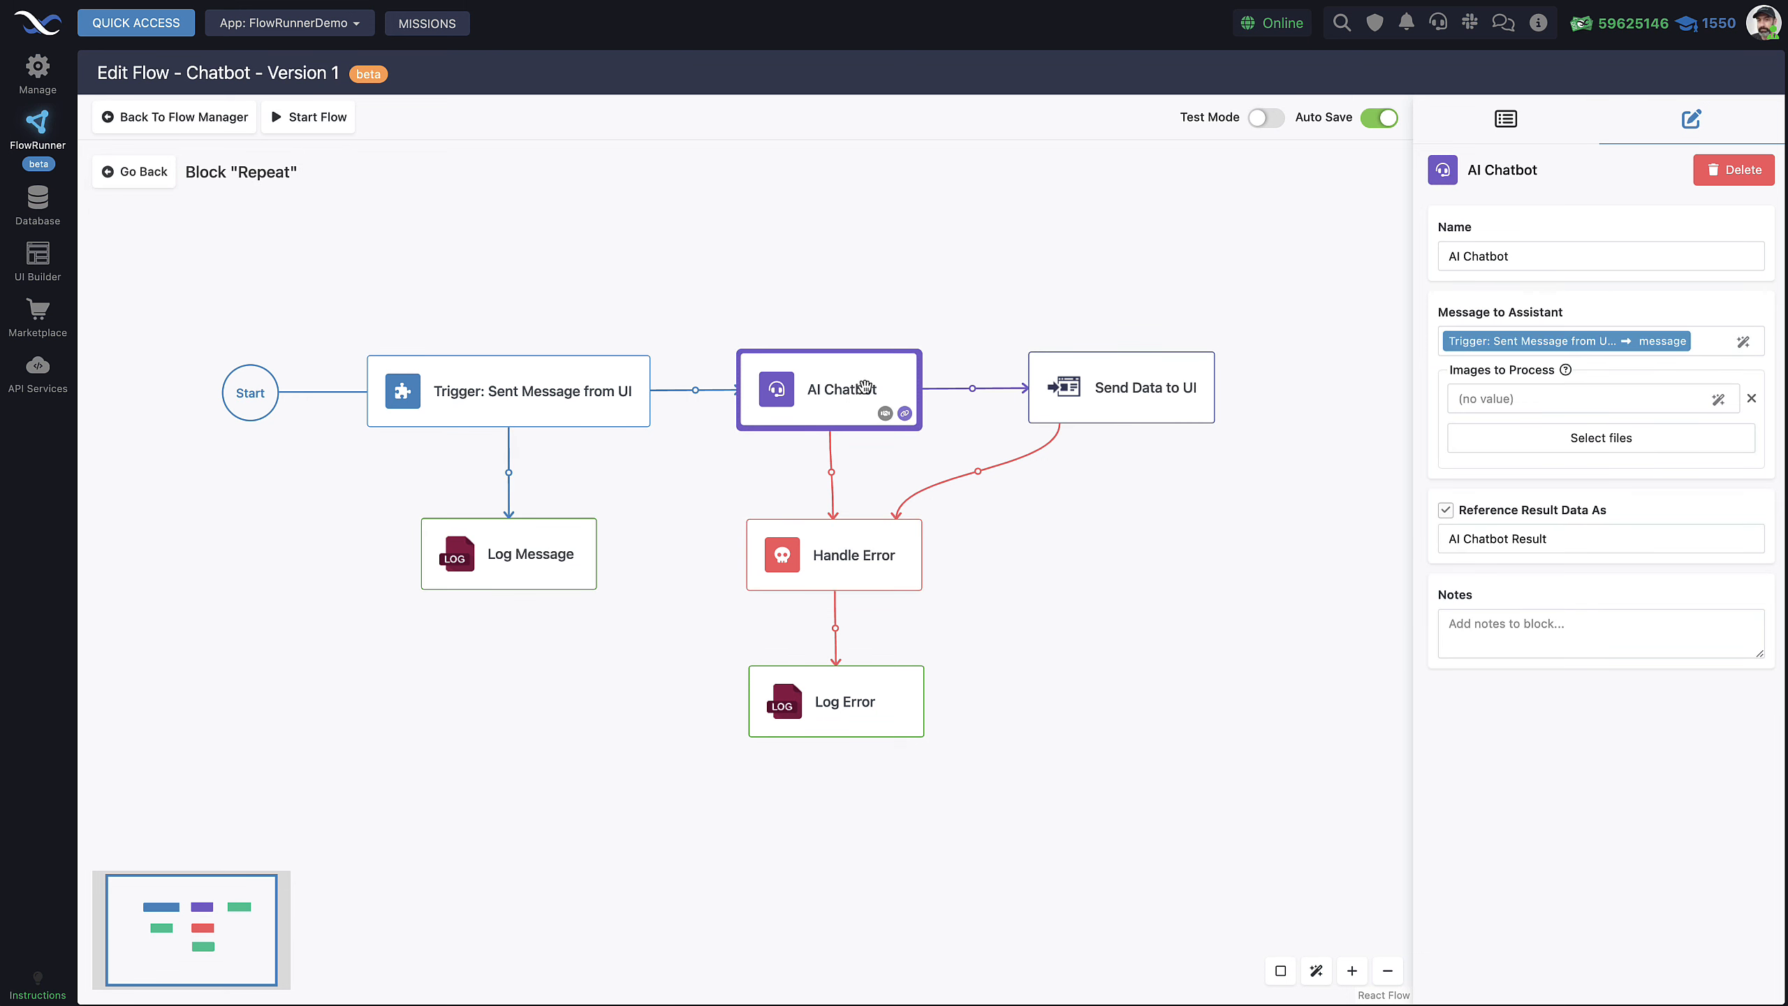
pyautogui.click(1141, 396)
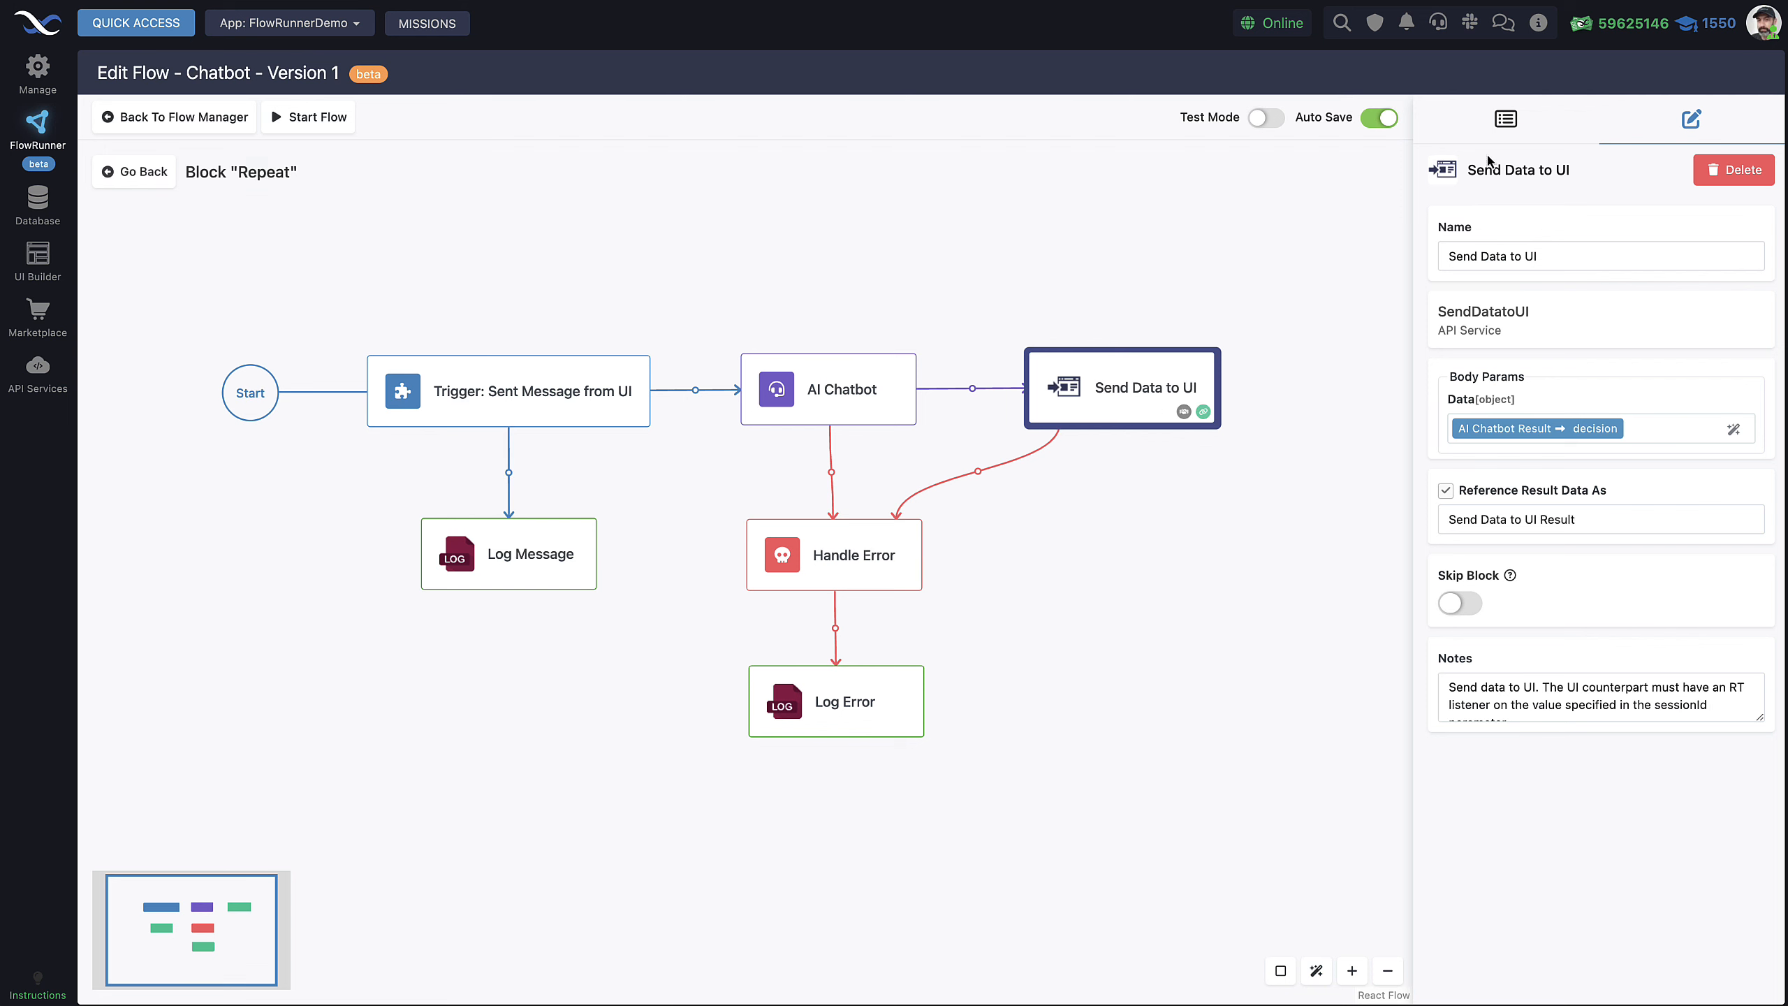
# Show the Log Error block's settings, which log the Handle Error Result as Log Error Result
pyautogui.click(1506, 121)
pyautogui.scroll(-9, 1541, 732)
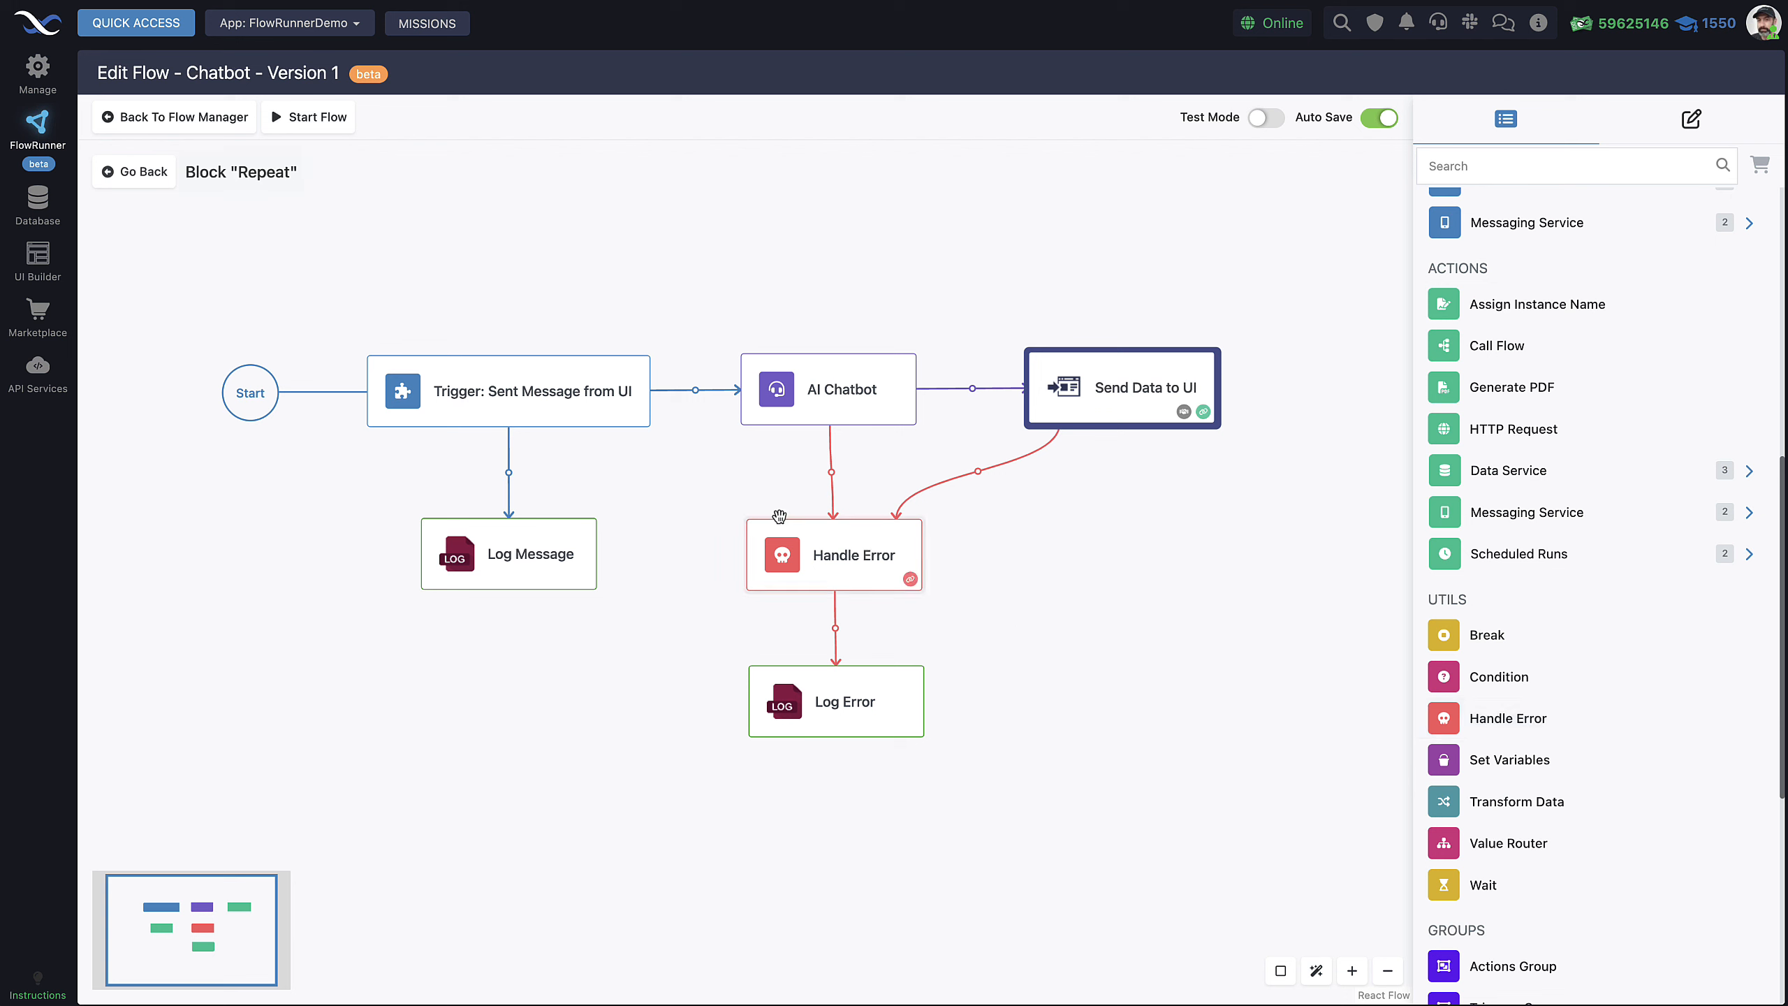
pyautogui.click(1693, 123)
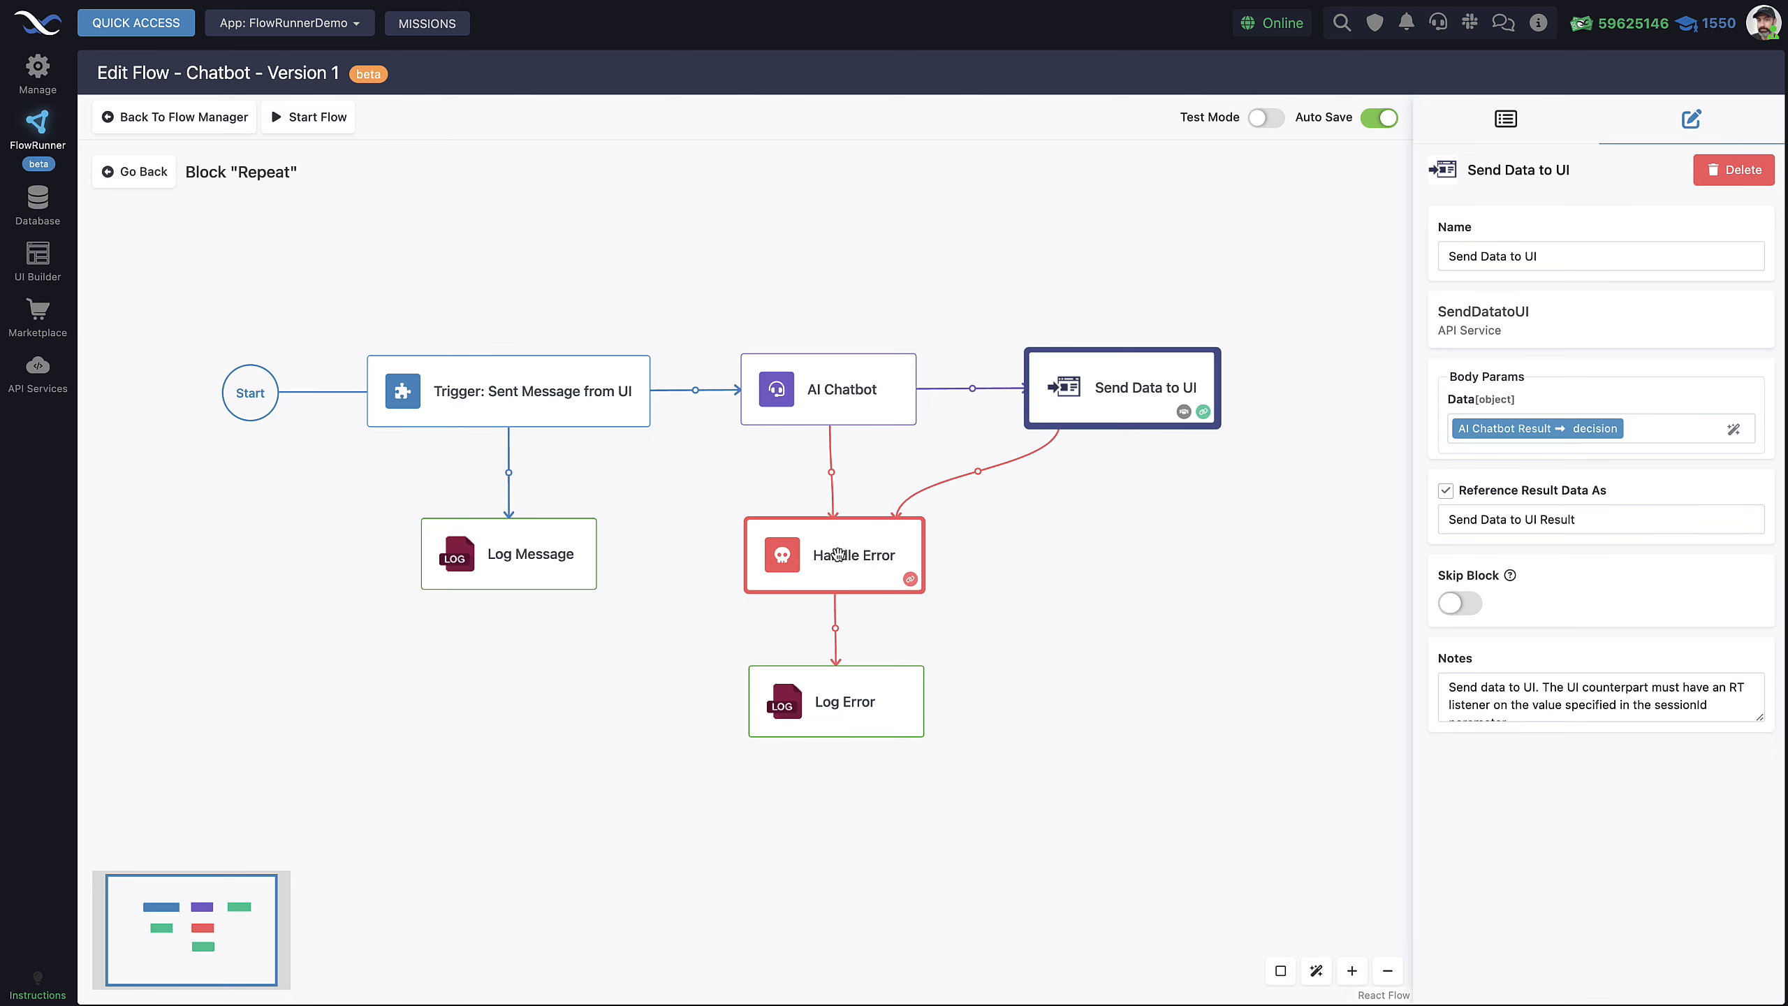
pyautogui.click(866, 704)
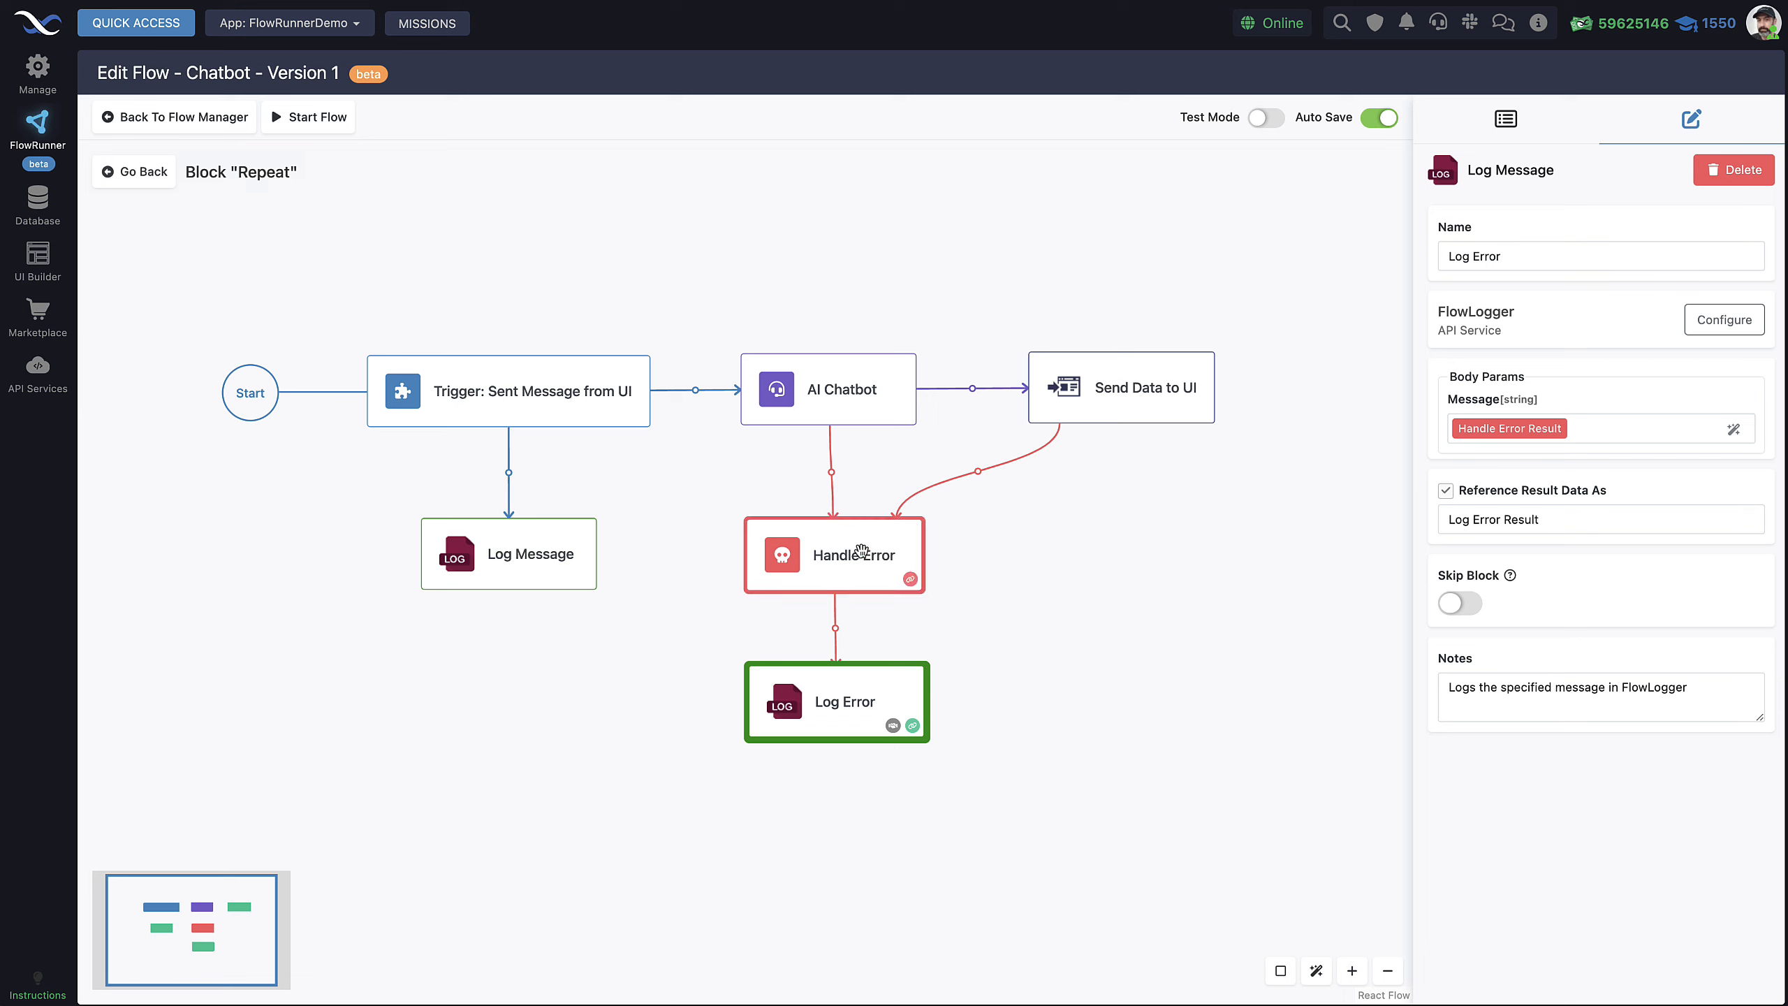
pyautogui.moveTo(854, 702); pyautogui.dragTo(851, 698)
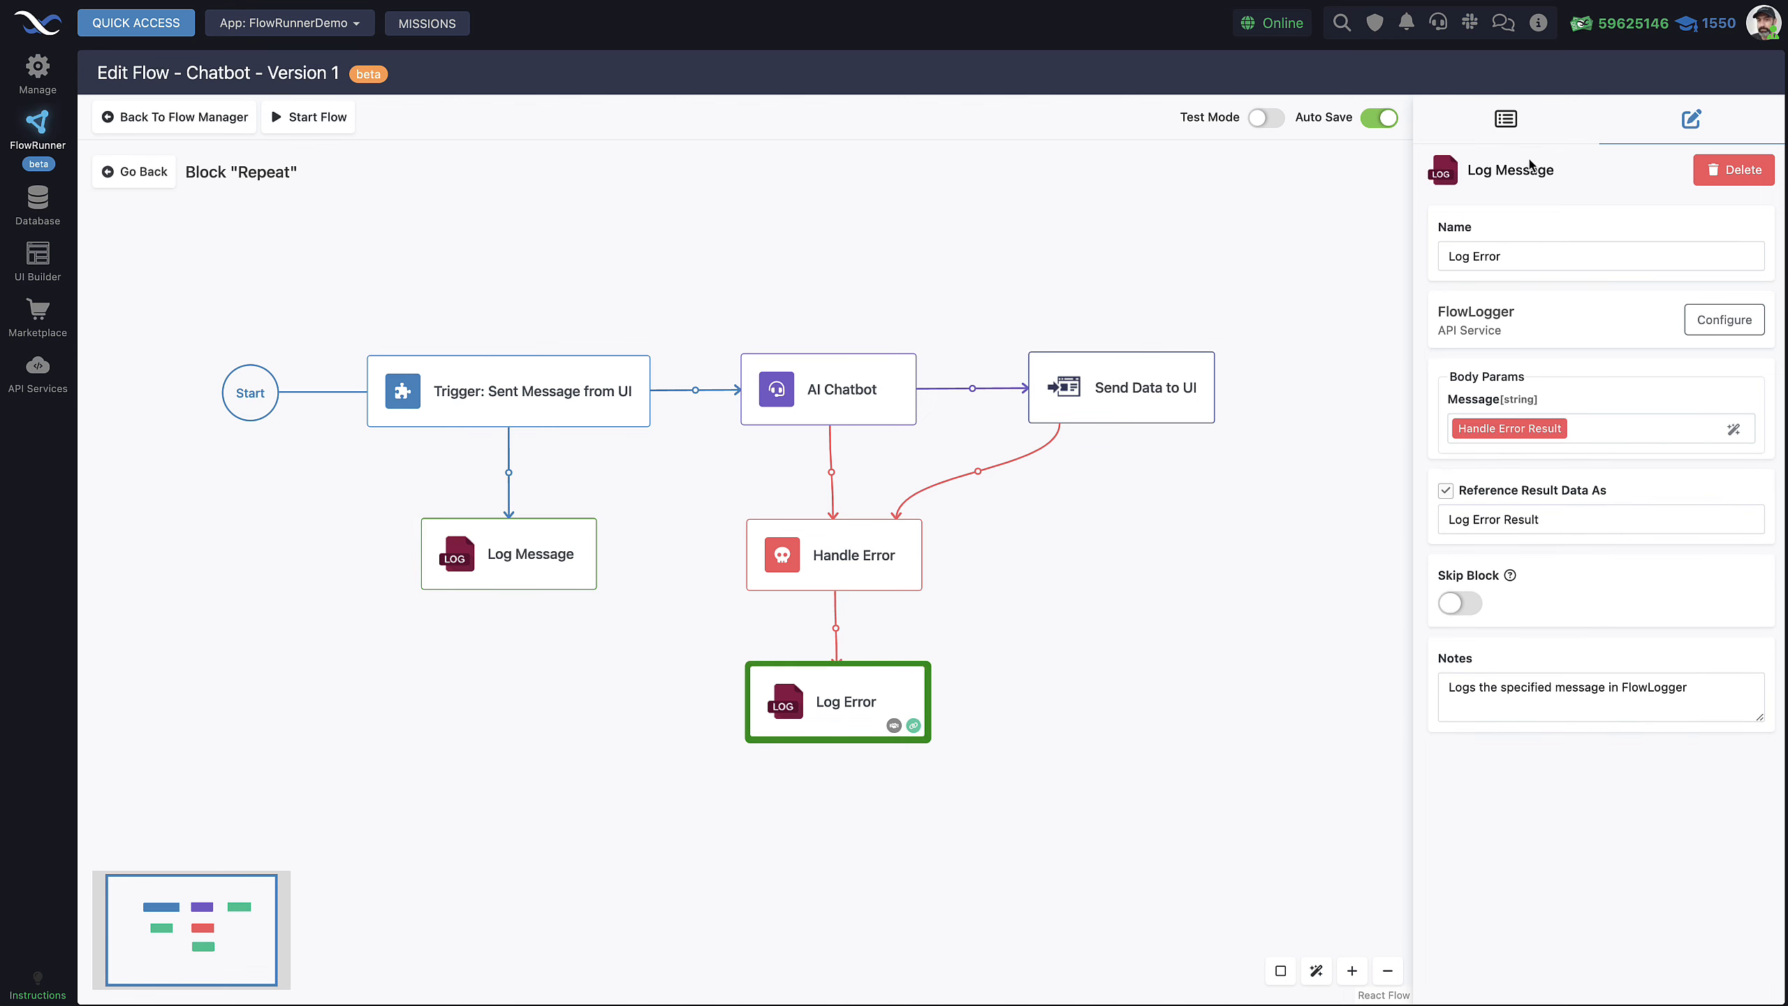
# Confirm FlowRunner Logger is installed in the extensions catalogue and expand FlowLogger's Log Message action
pyautogui.click(1510, 121)
pyautogui.scroll(-10, 1633, 695)
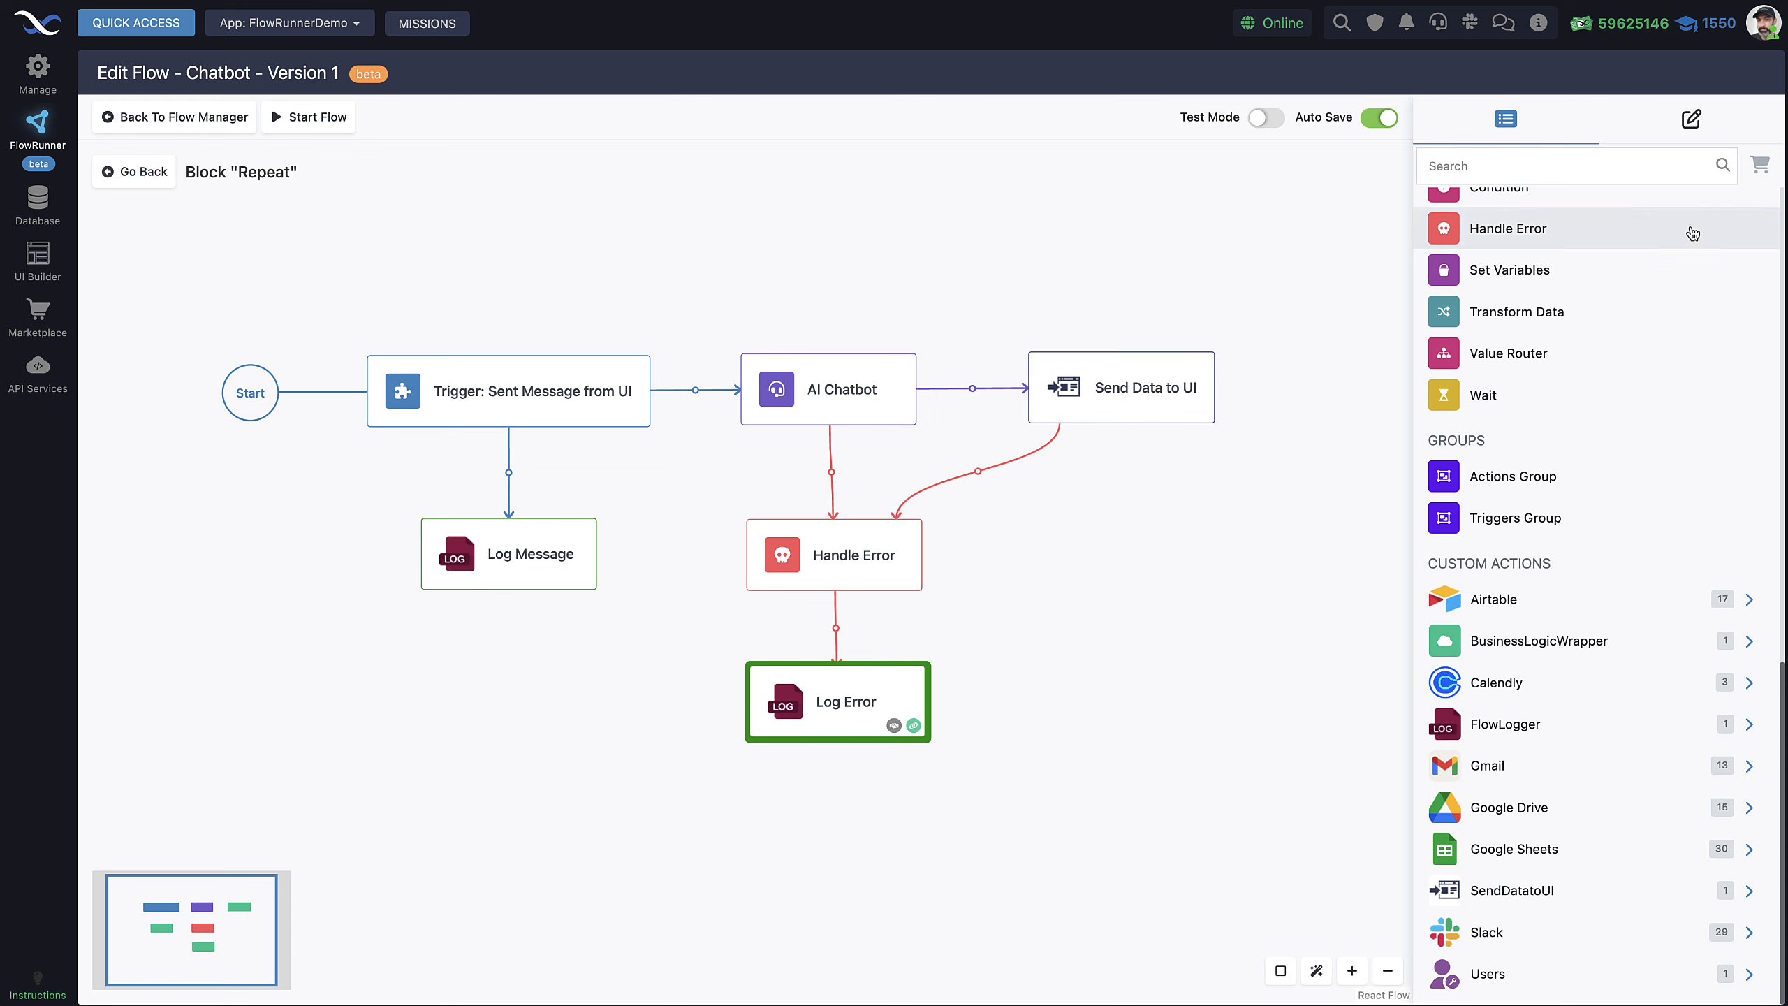
pyautogui.click(1758, 165)
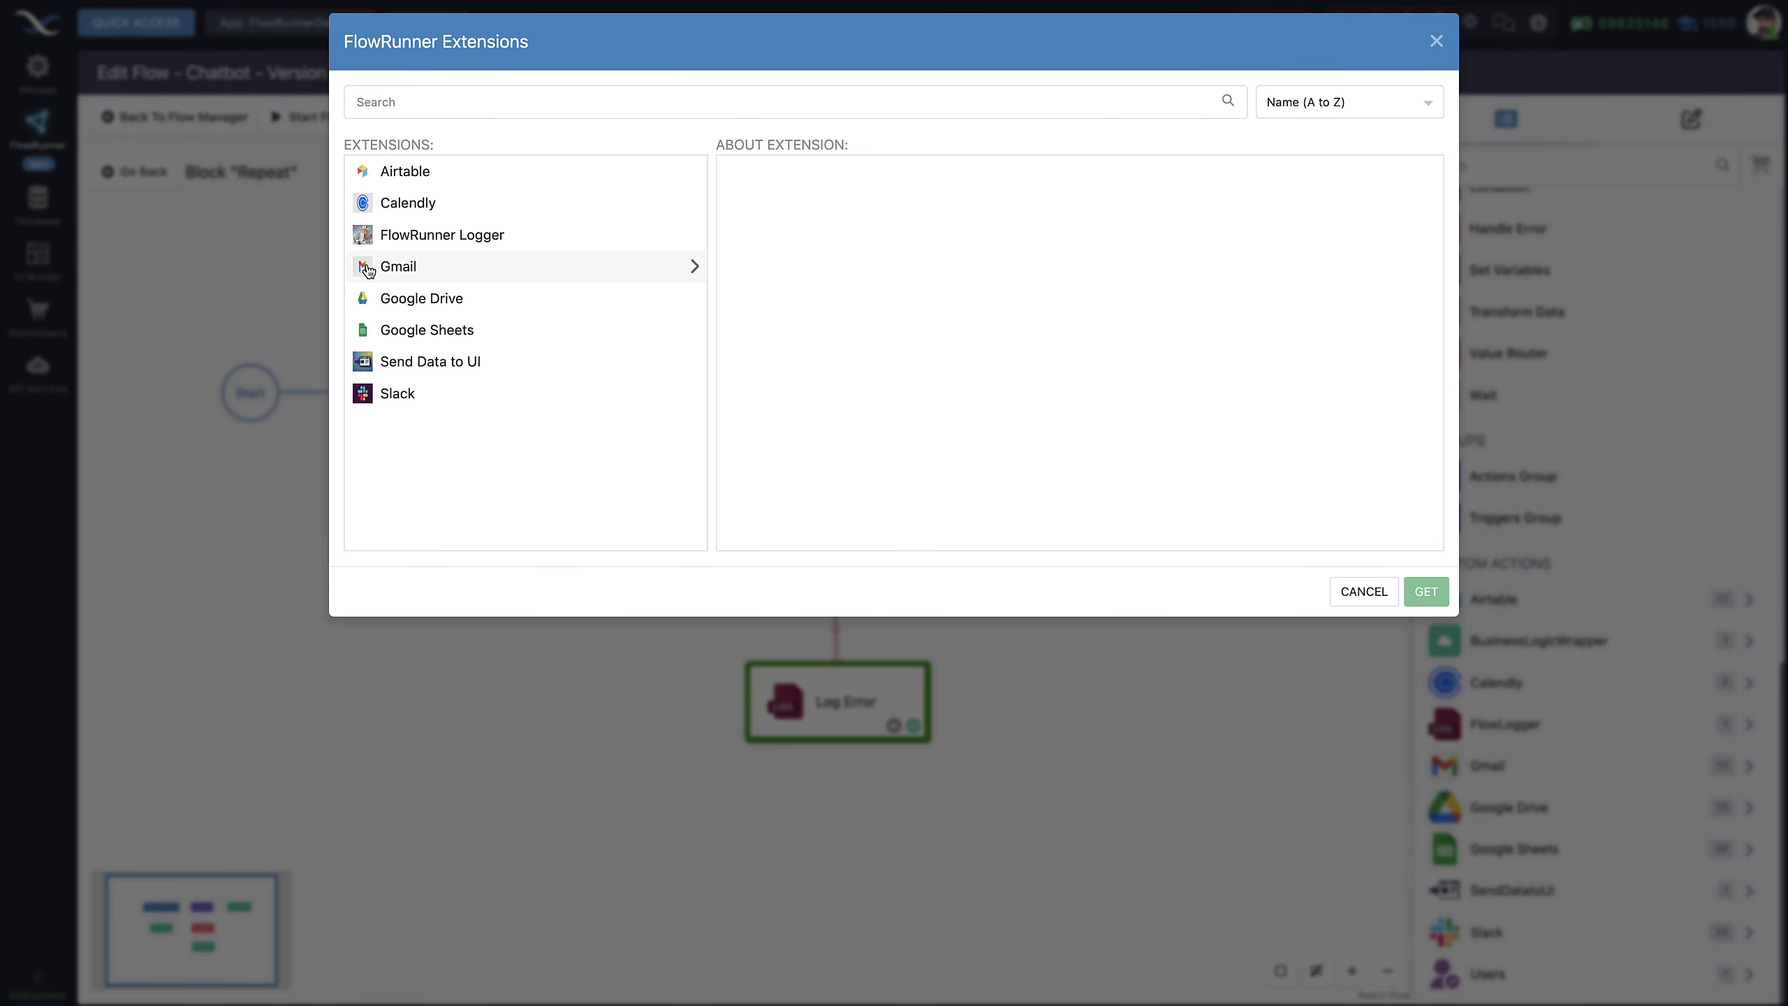
pyautogui.click(626, 241)
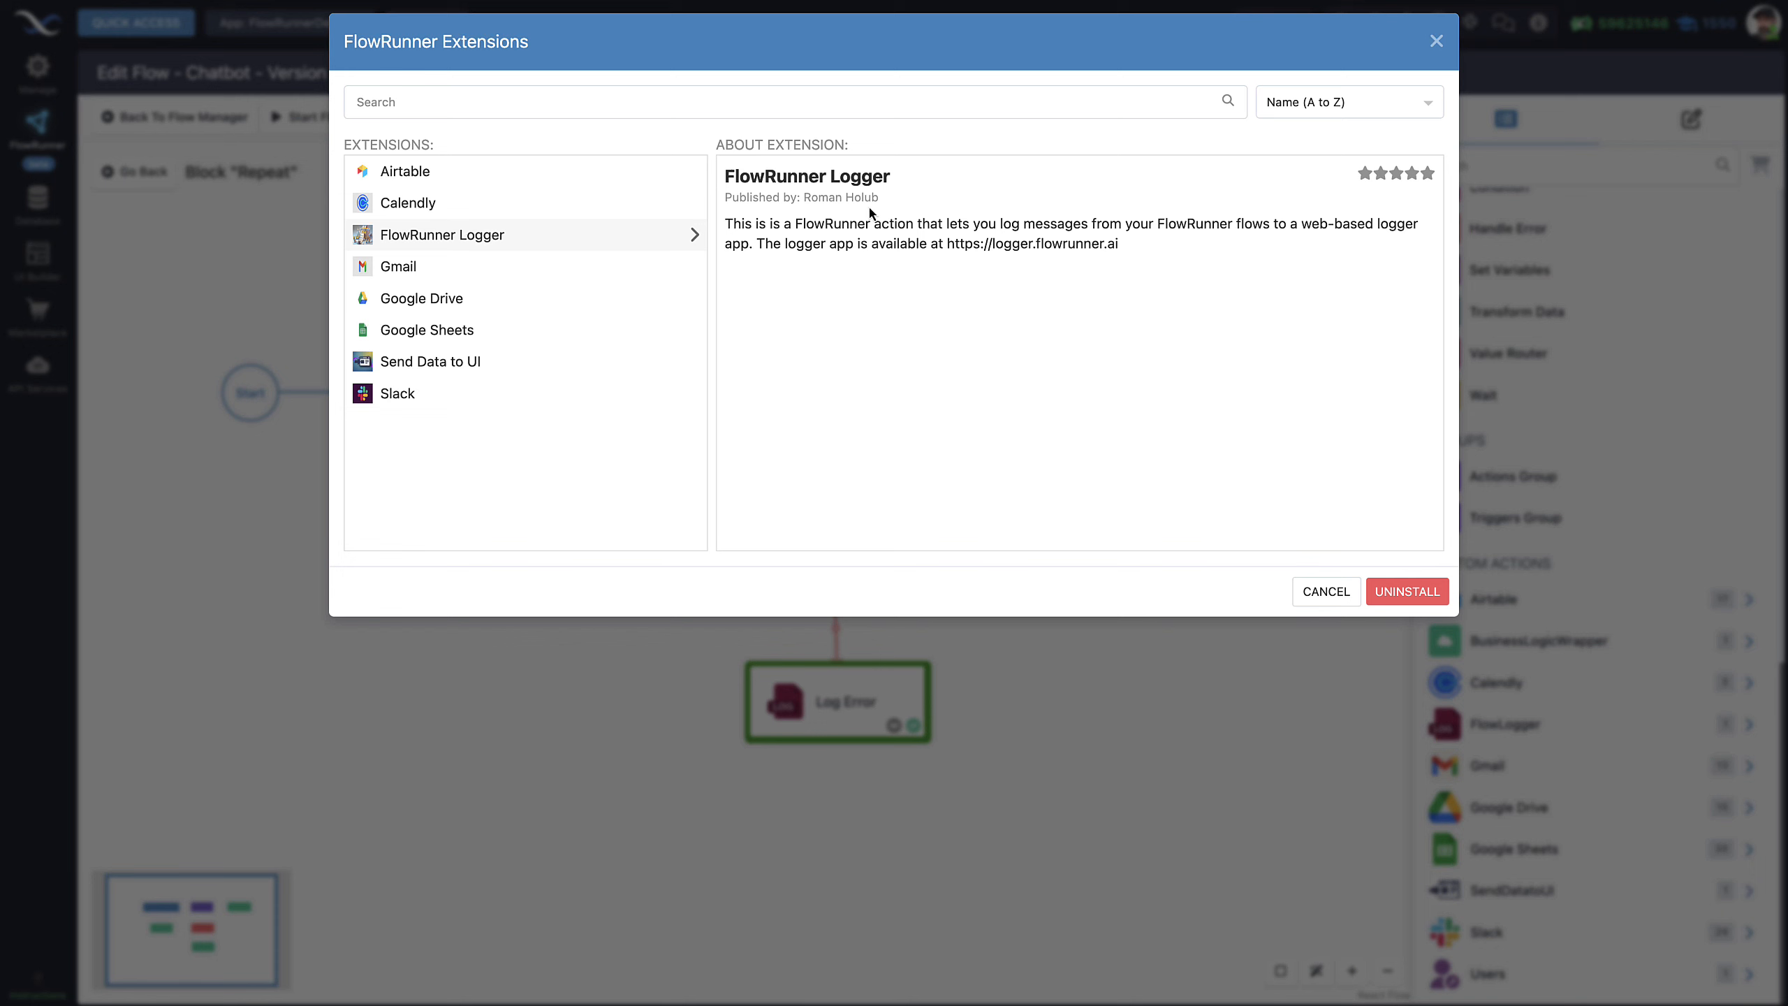
pyautogui.click(1327, 593)
pyautogui.click(1505, 725)
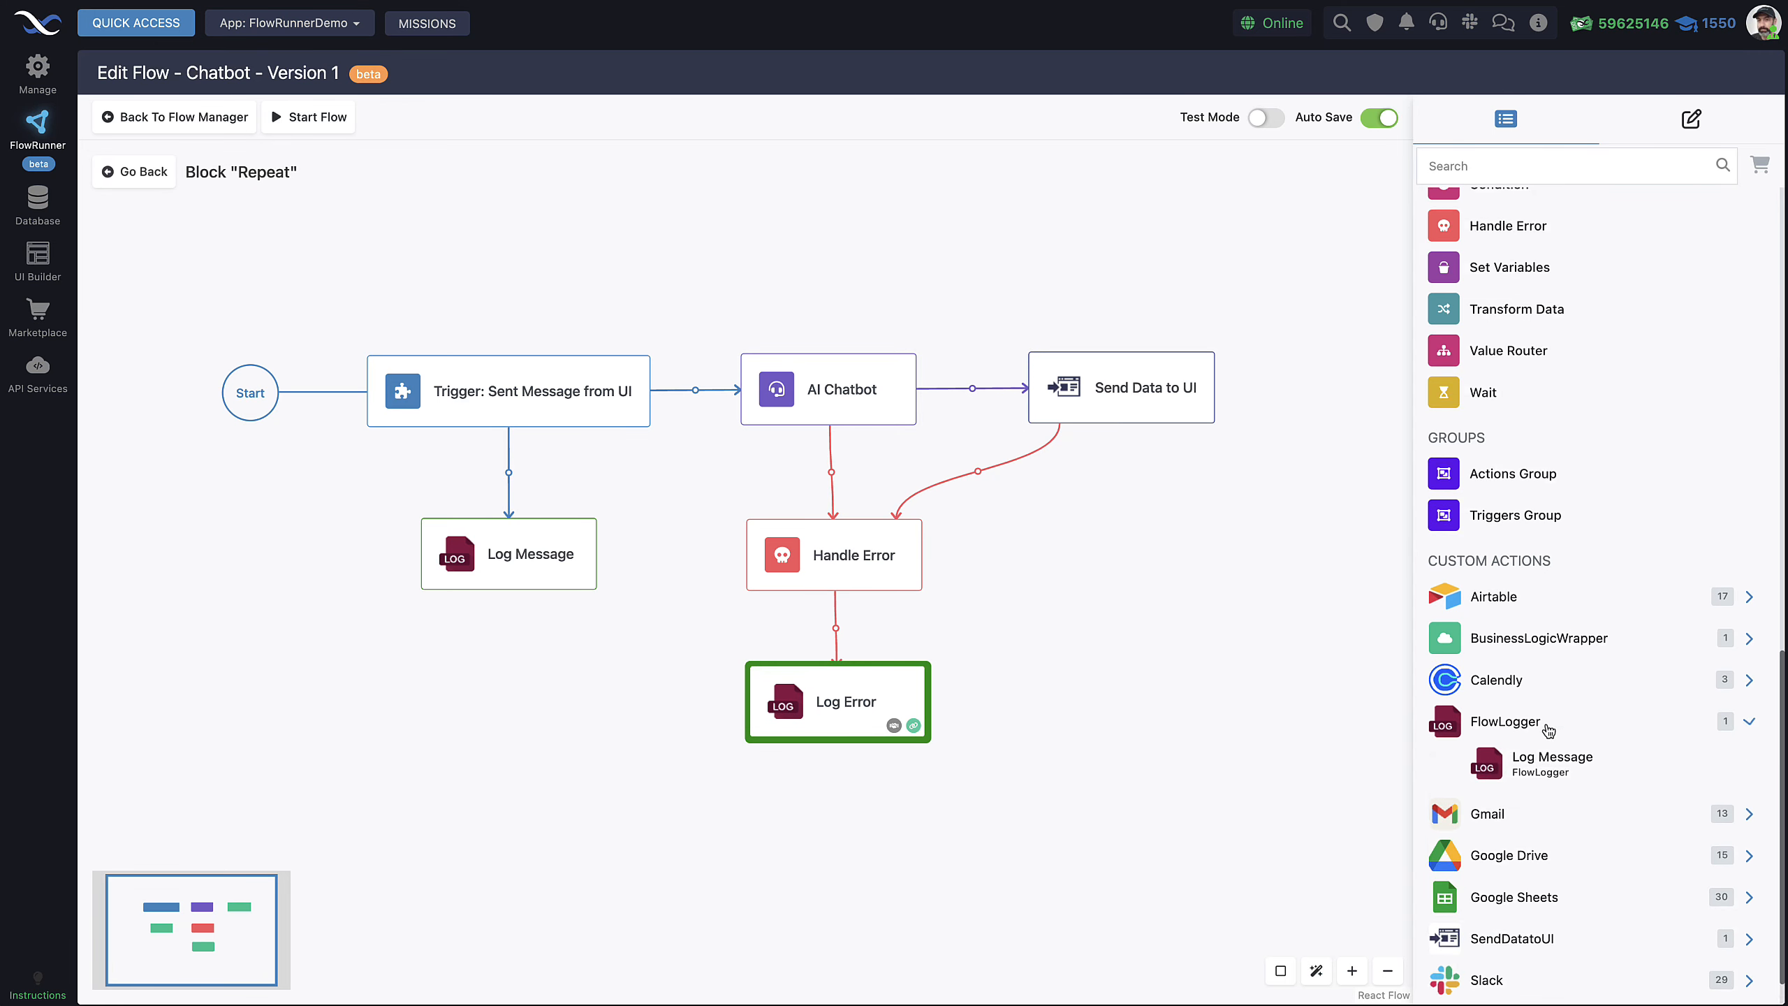
pyautogui.scroll(-1, 1549, 711)
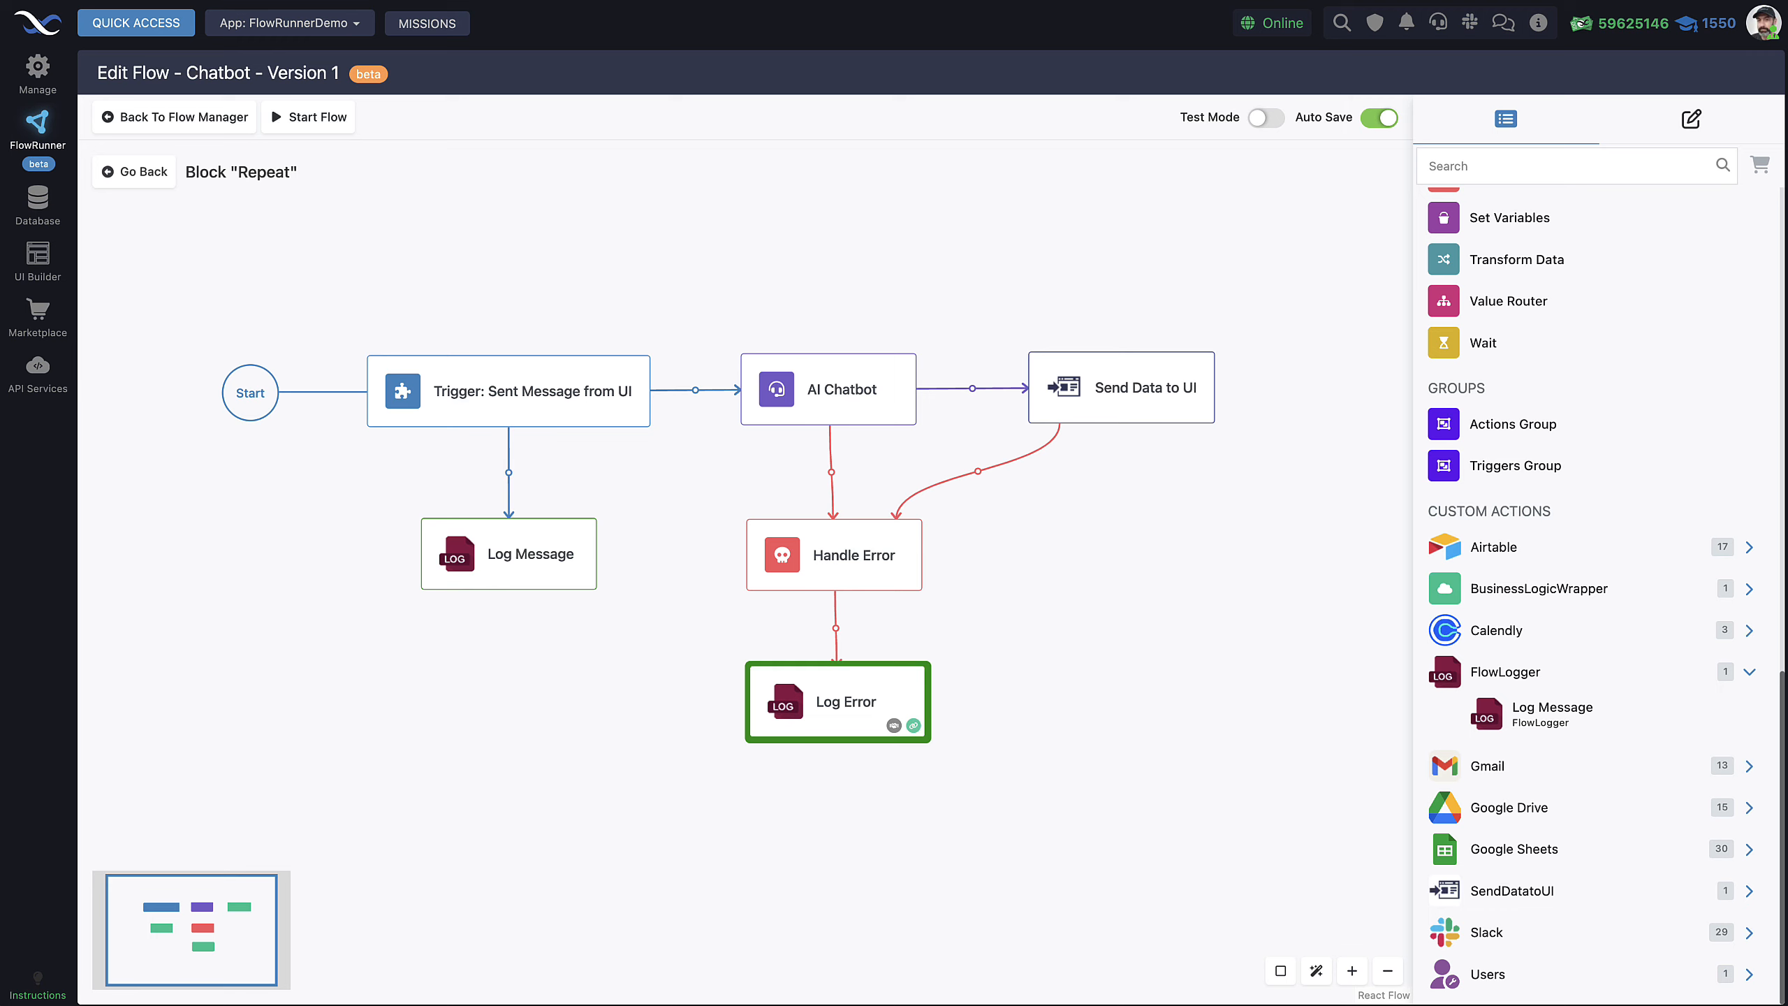
pyautogui.moveTo(986, 0); pyautogui.dragTo(1043, 149)
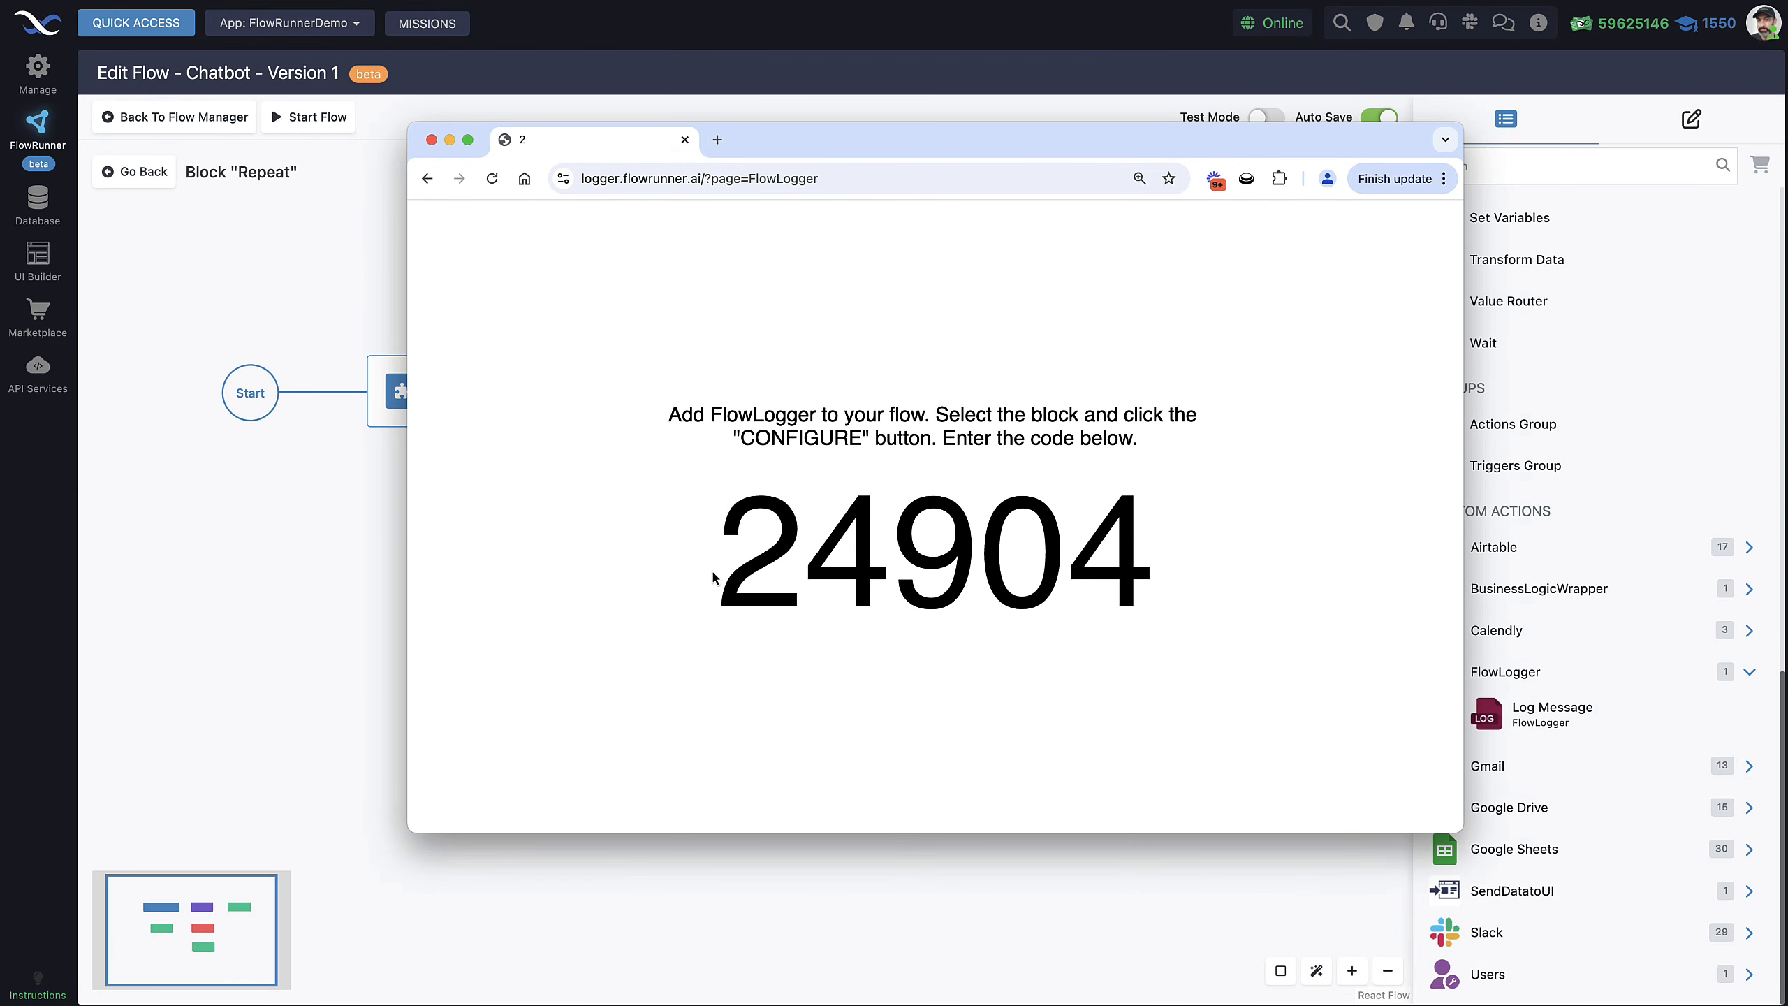
pyautogui.moveTo(712, 576); pyautogui.dragTo(1121, 585)
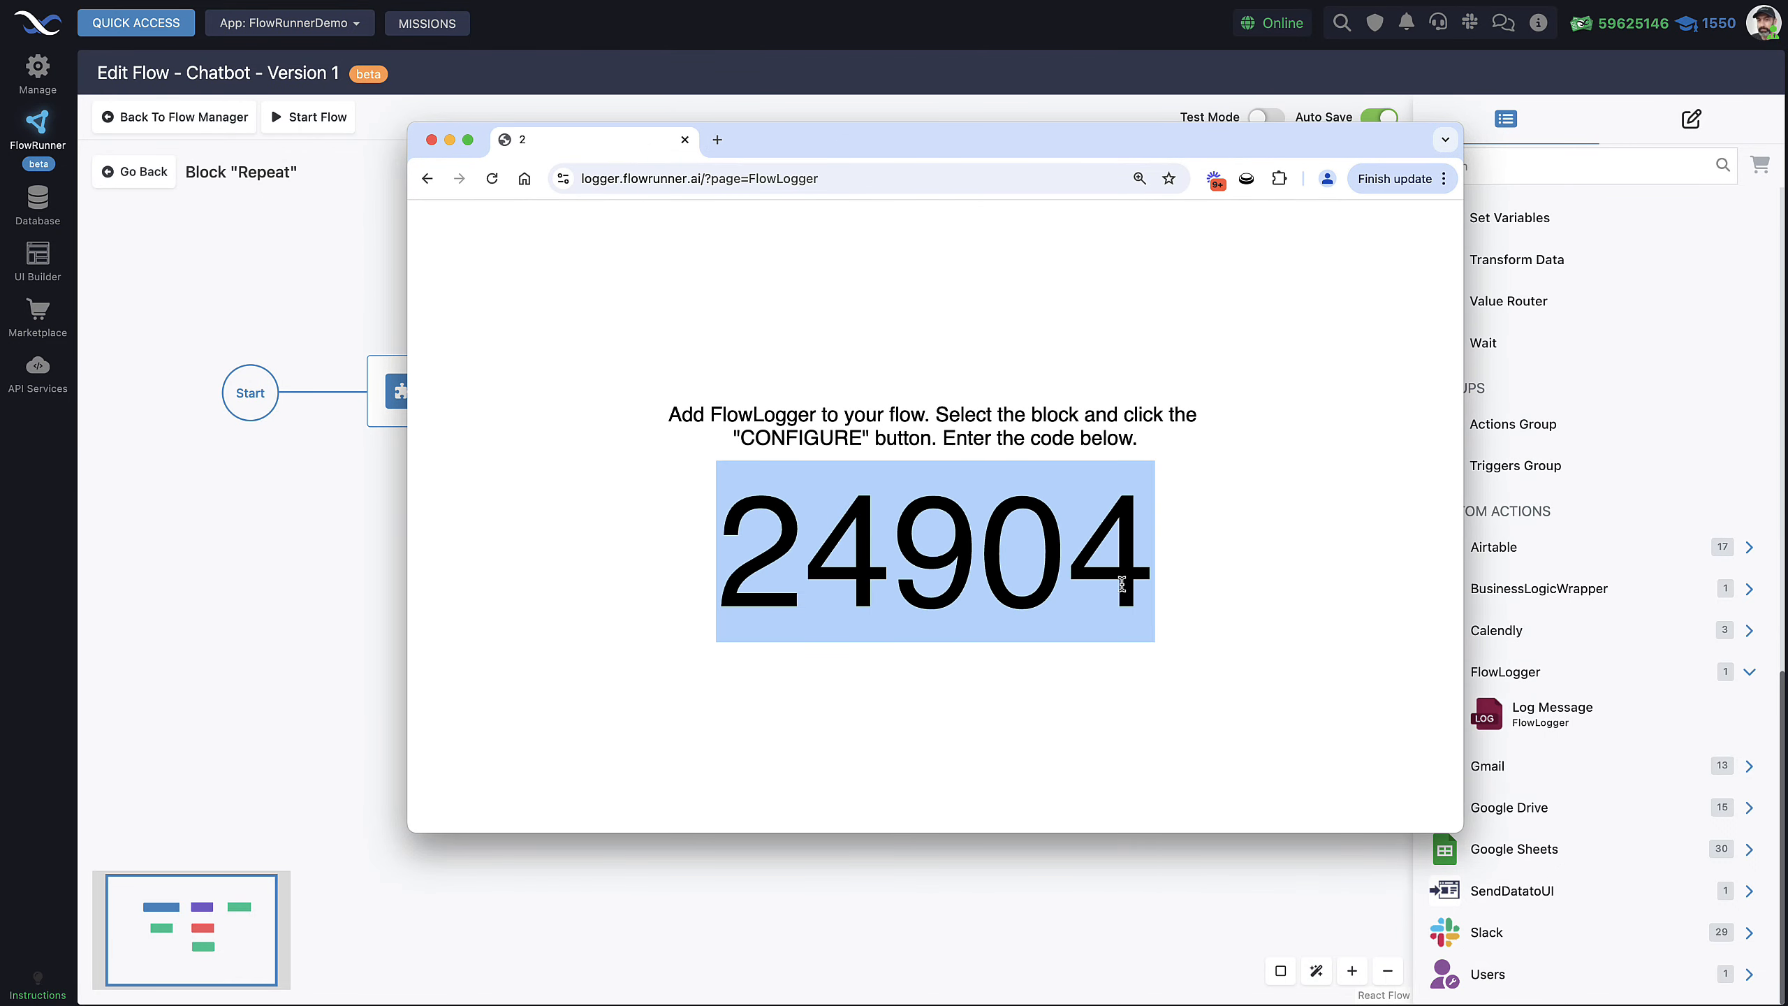
pyautogui.moveTo(1146, 159); pyautogui.dragTo(1149, 0)
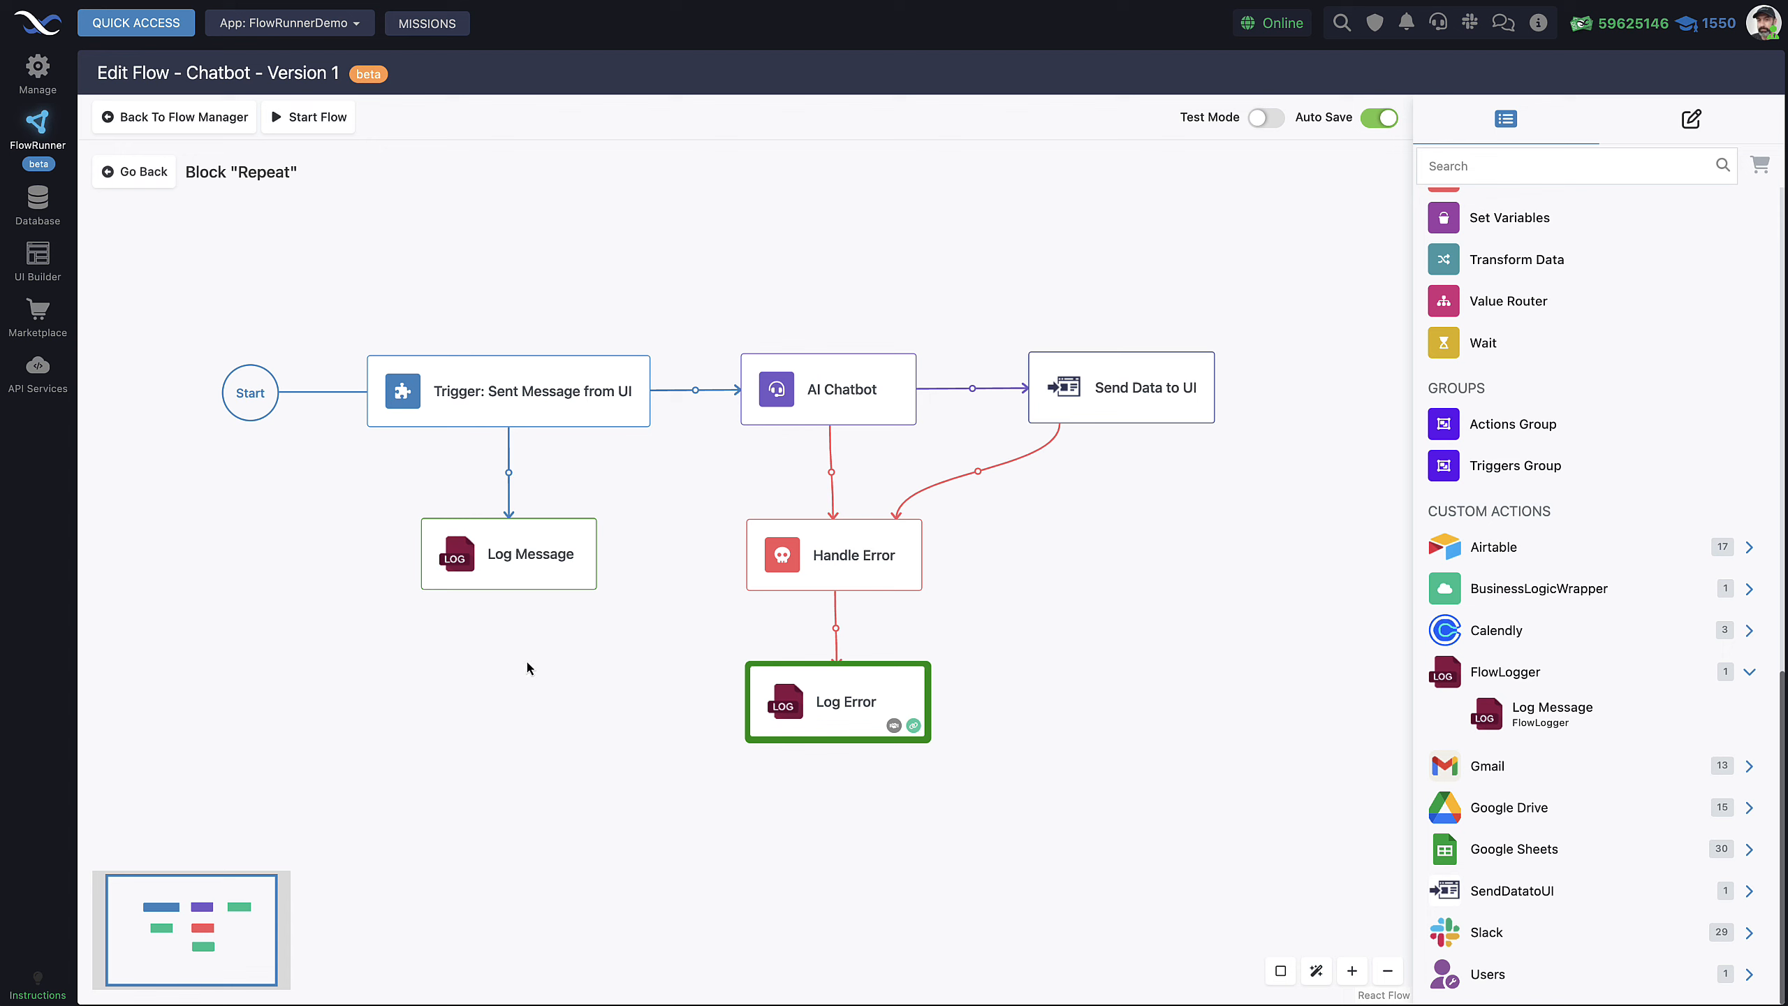
# Replace the FlowLogger session code in the Log Message block's service configuration and save it
pyautogui.click(510, 562)
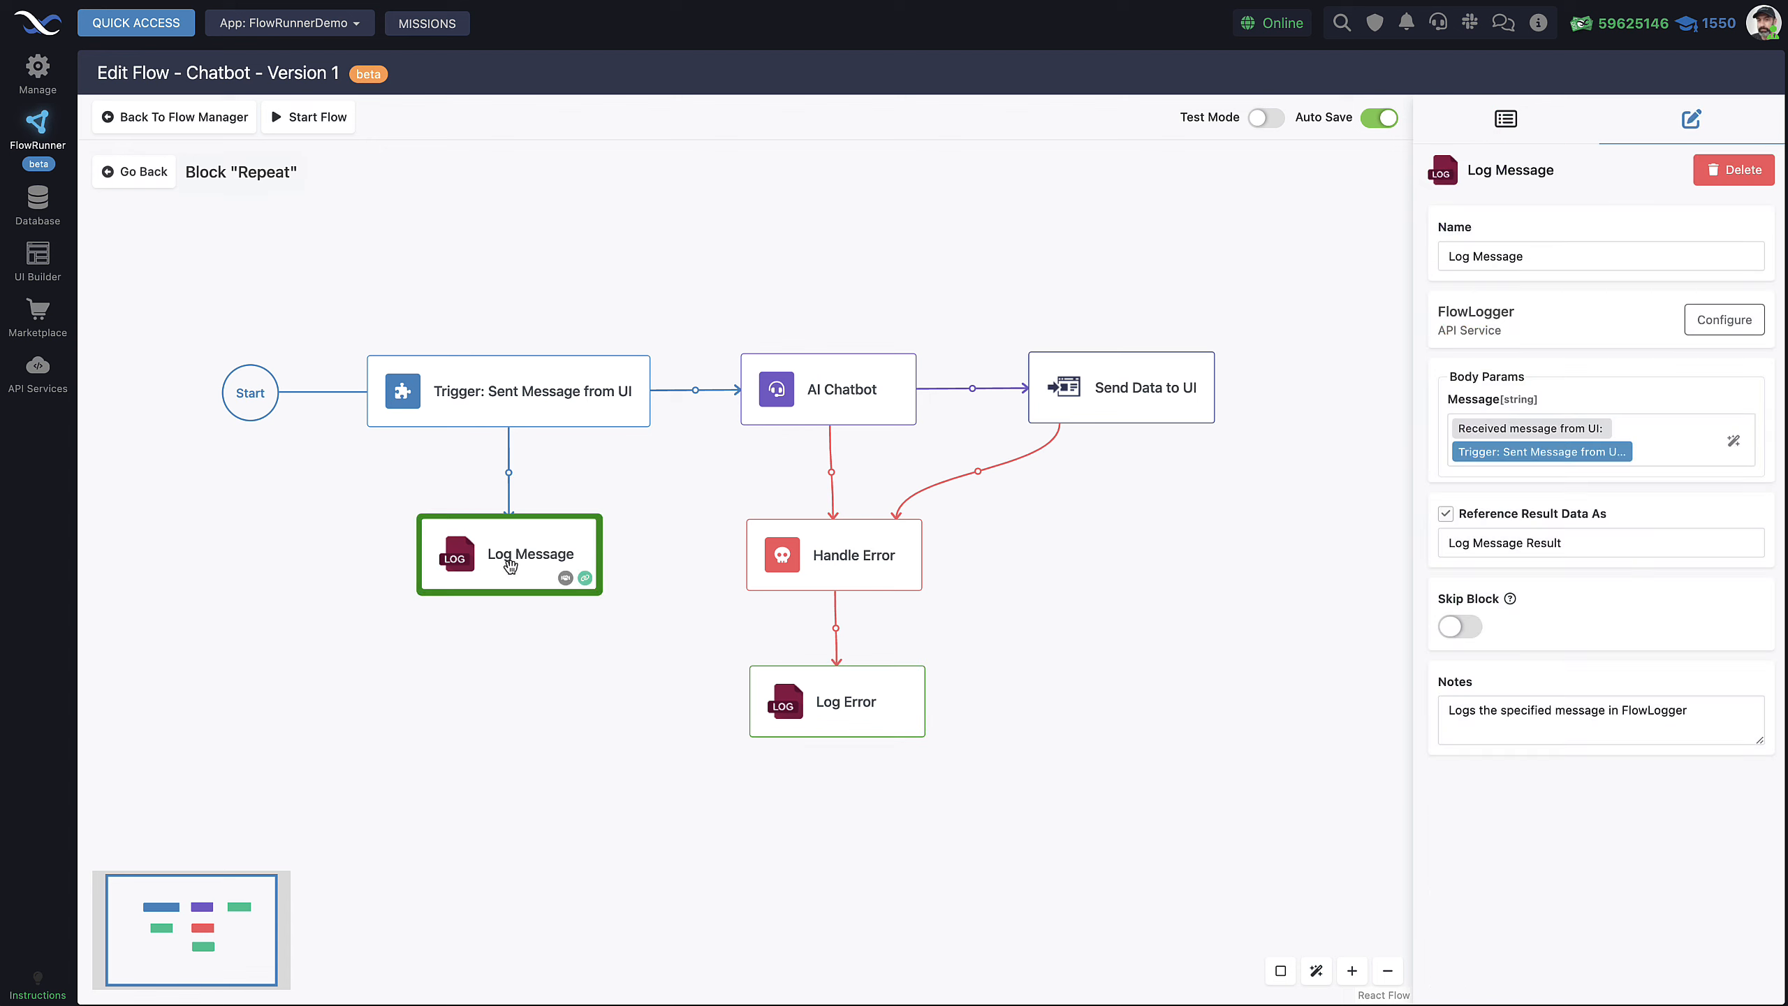
pyautogui.click(1723, 322)
pyautogui.moveTo(876, 180); pyautogui.dragTo(799, 184)
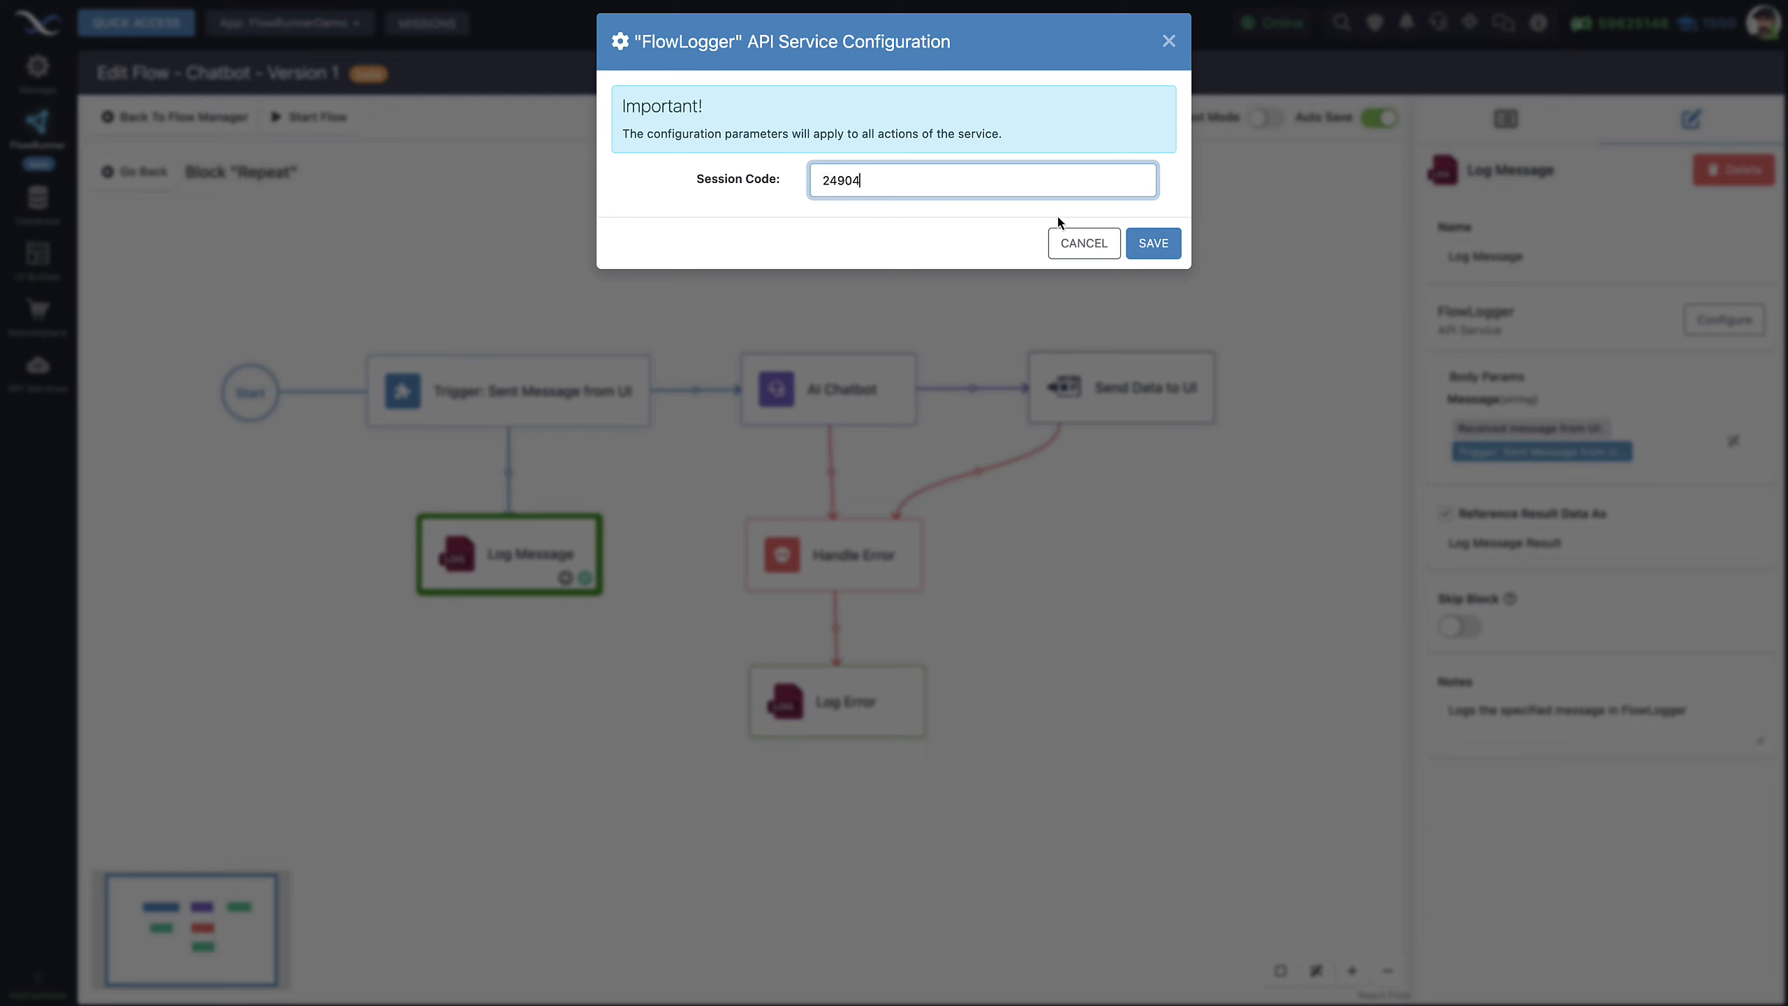
pyautogui.click(1152, 244)
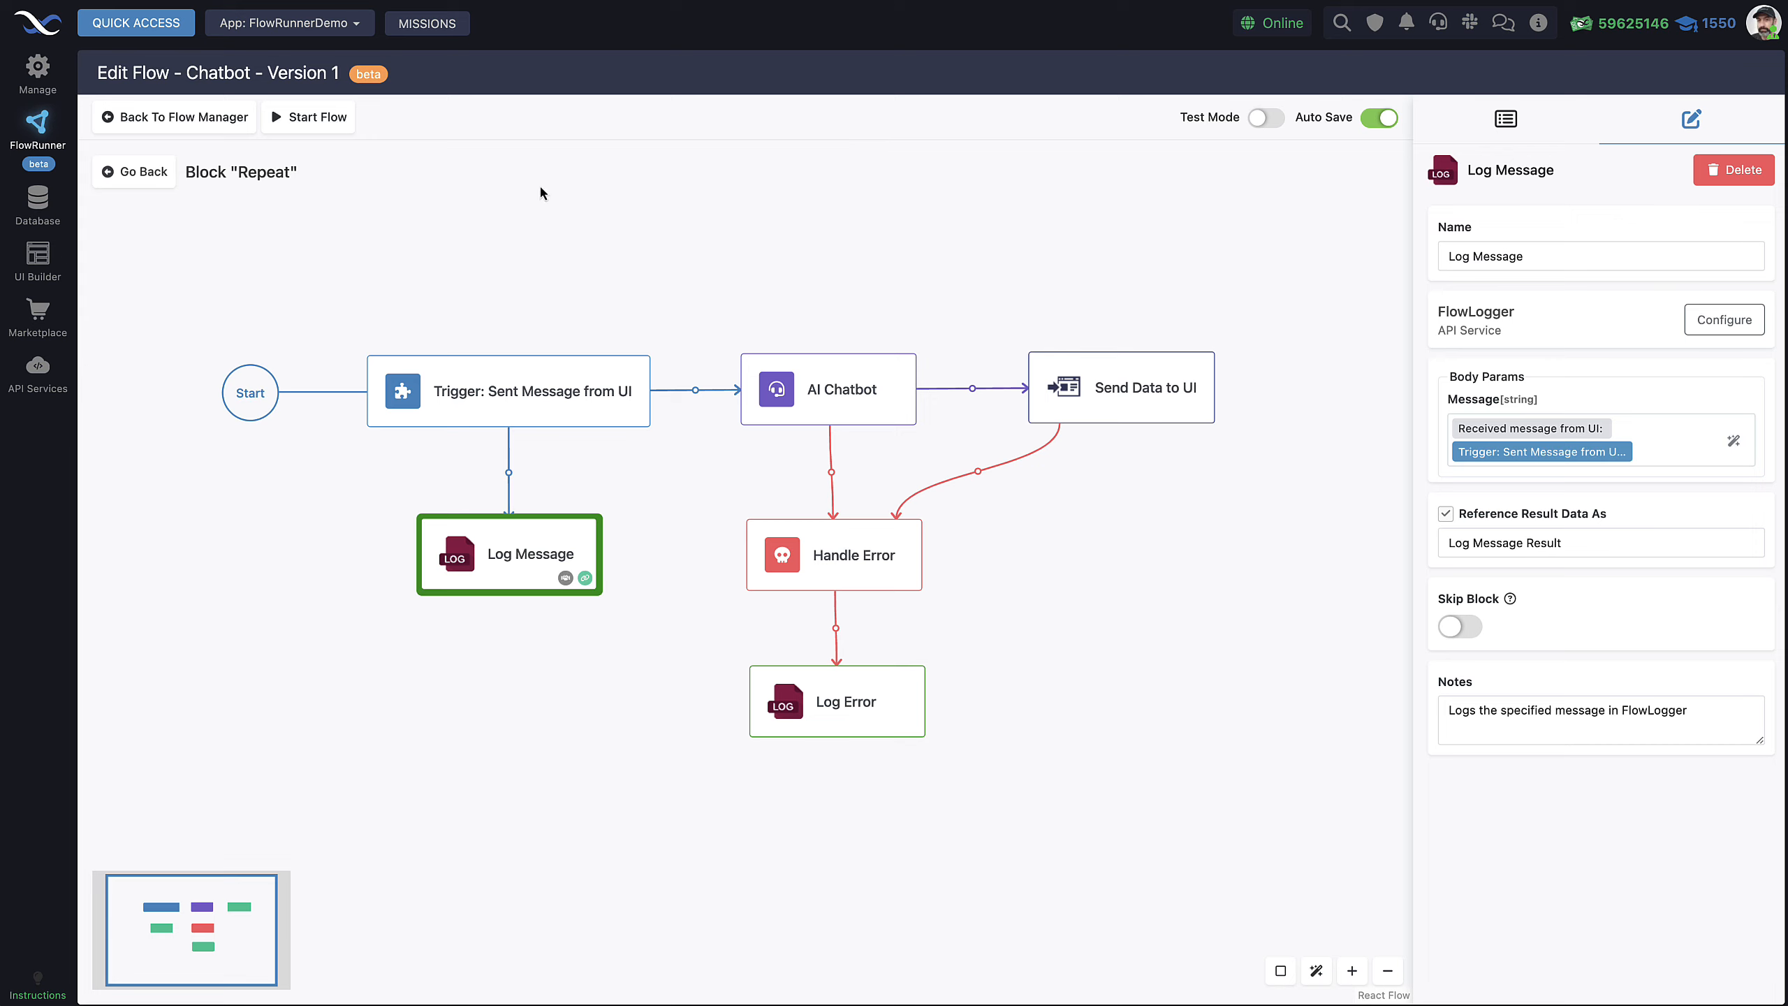
pyautogui.click(149, 27)
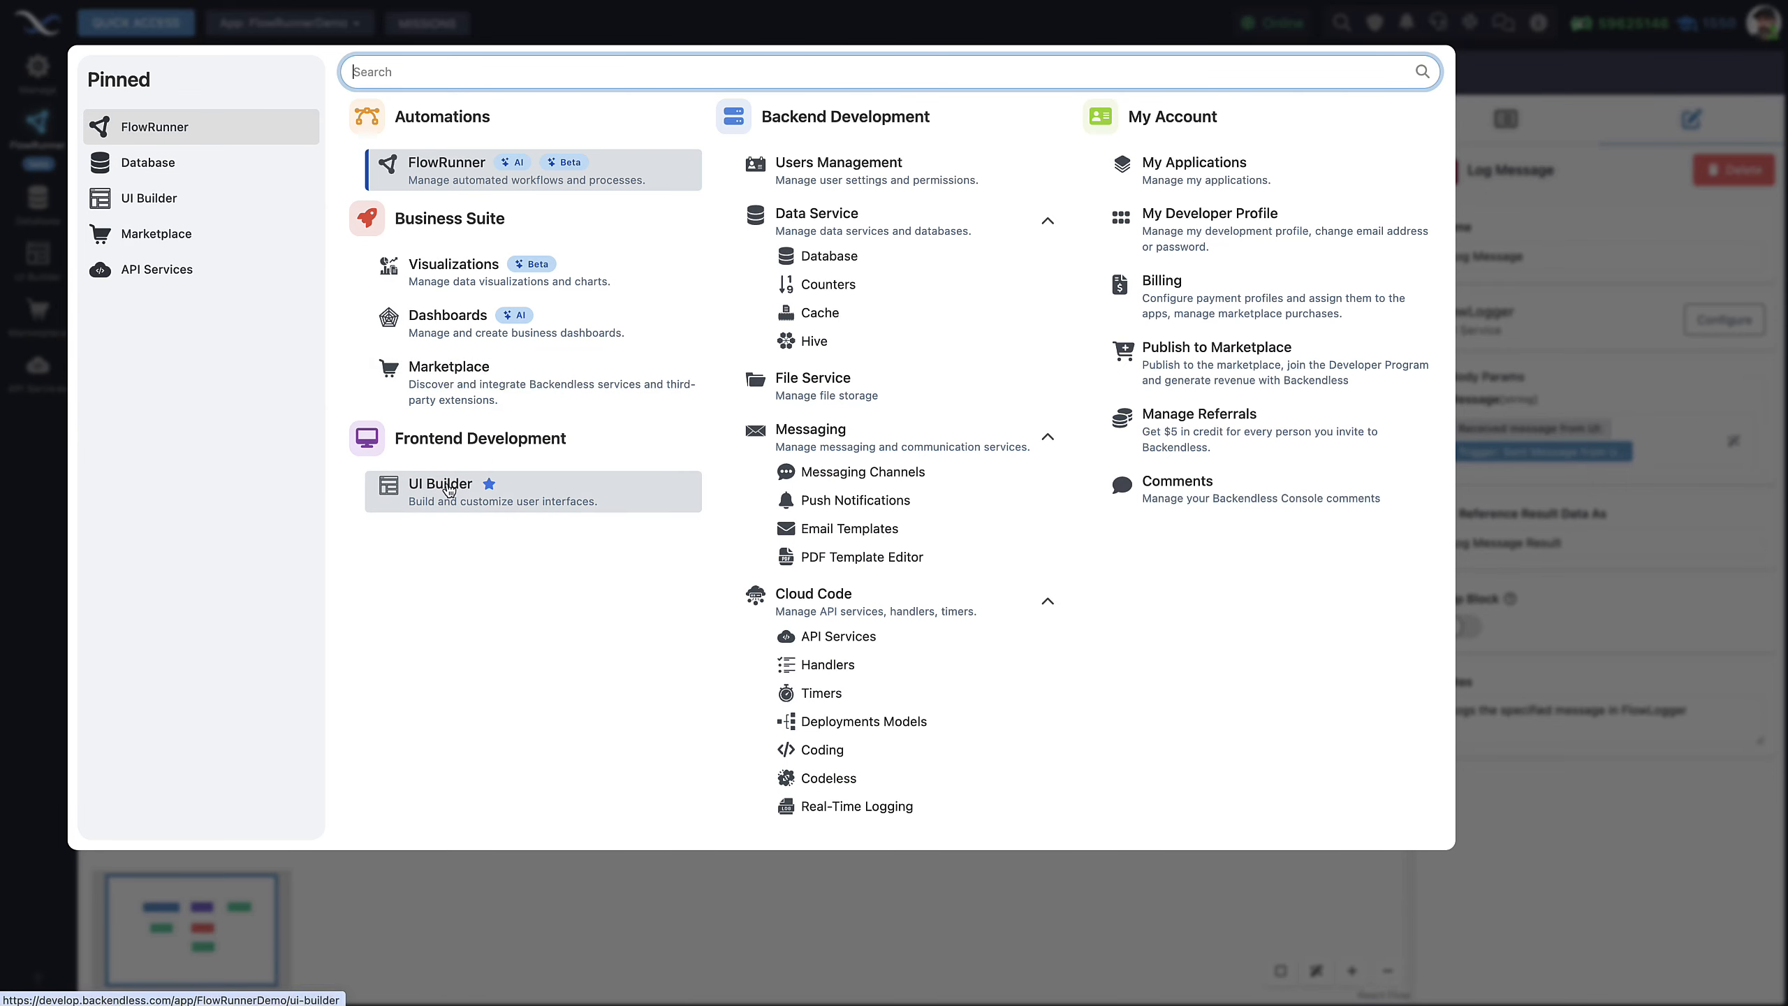
# Open UI Builder and browse the app's list of pages
pyautogui.click(1552, 184)
pyautogui.hotkey('ctrl', 'Tab')
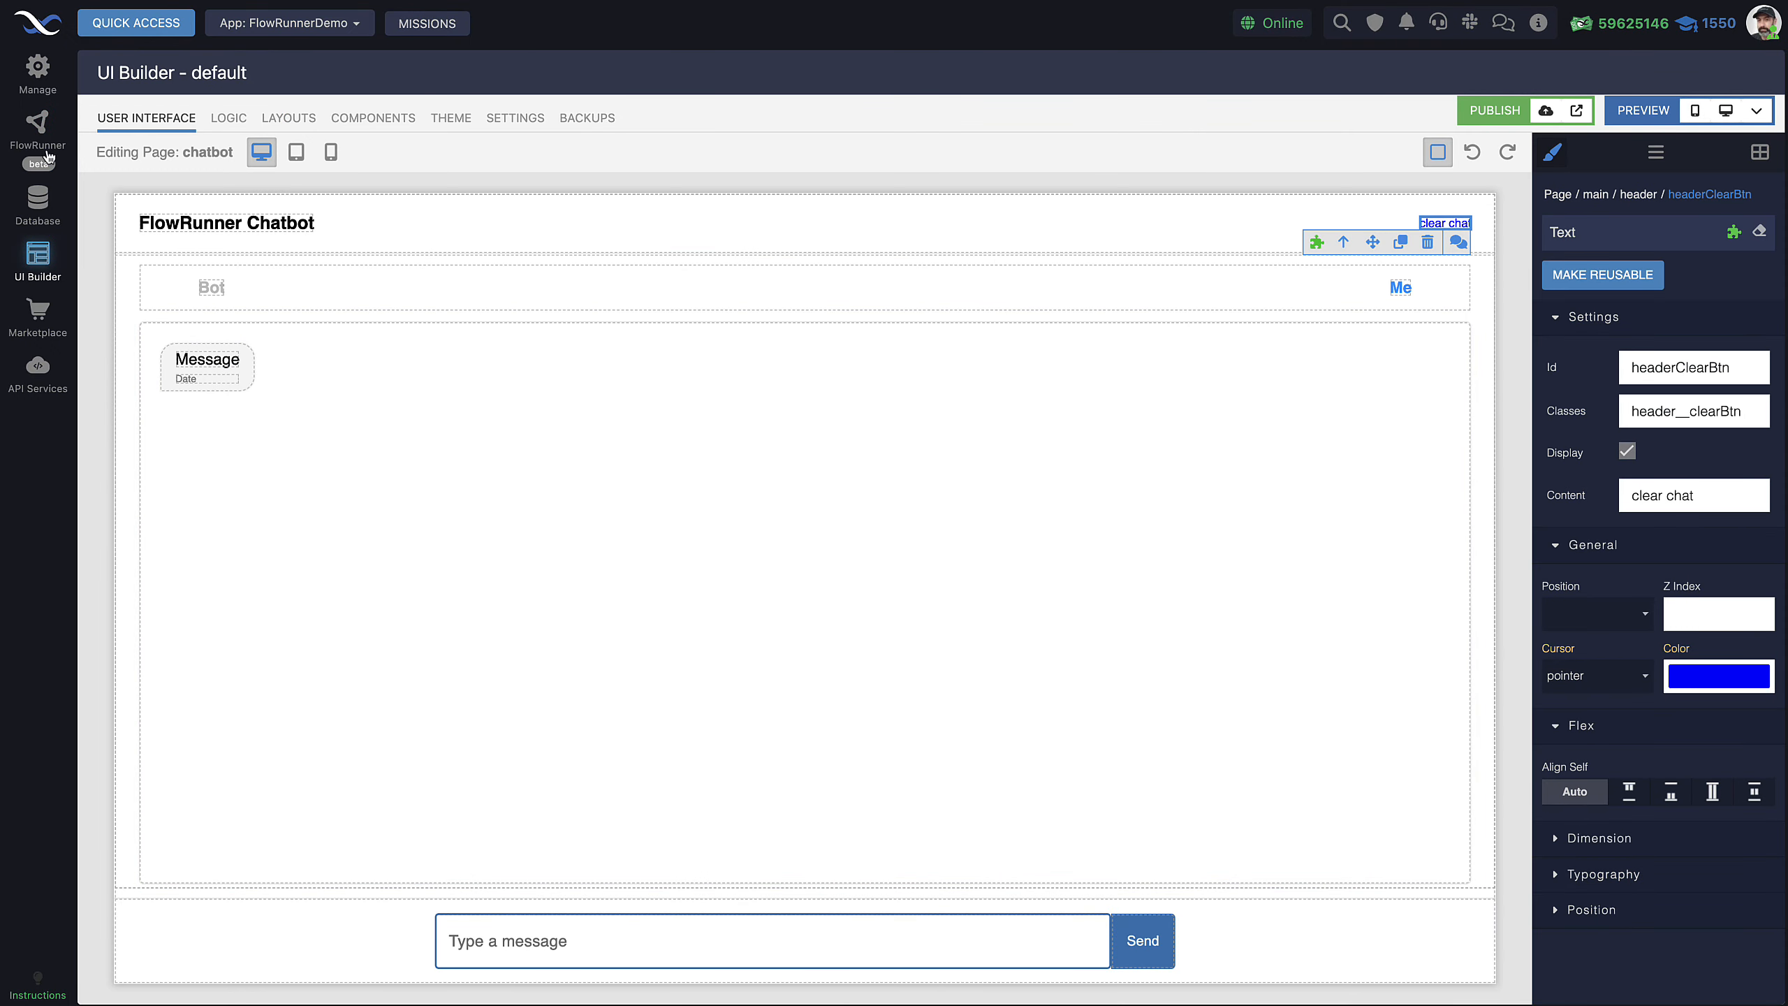
pyautogui.moveTo(208, 154)
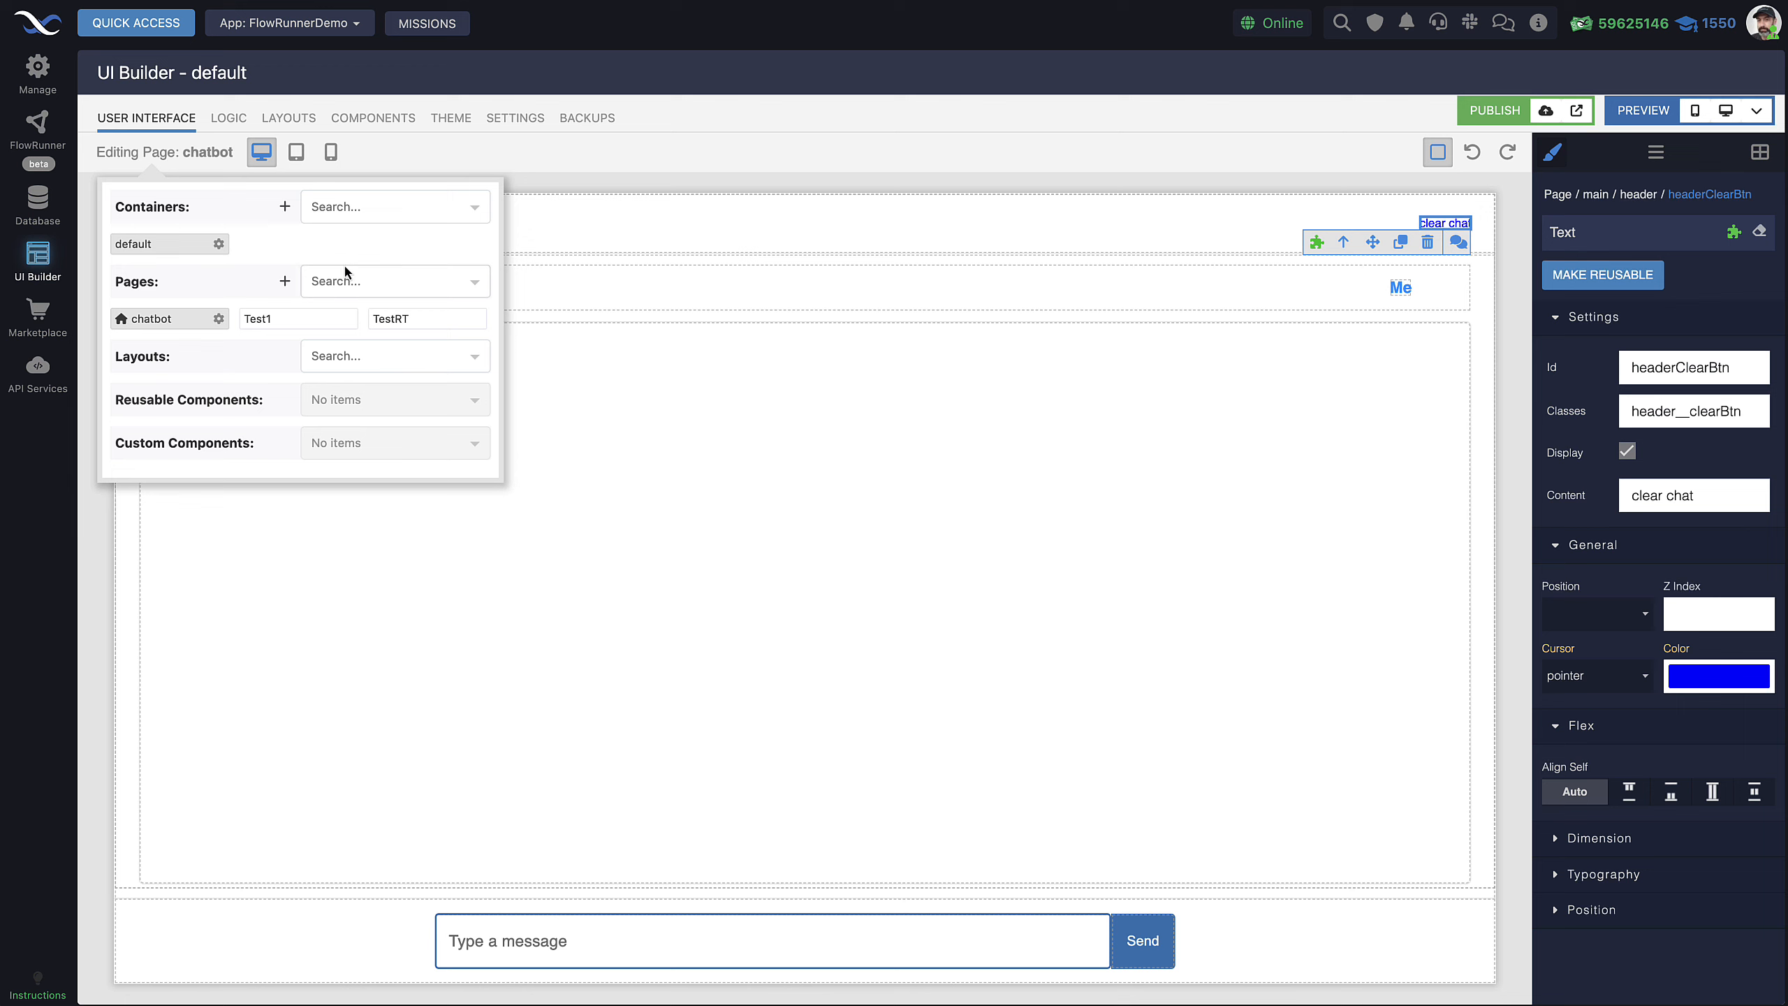
pyautogui.click(476, 282)
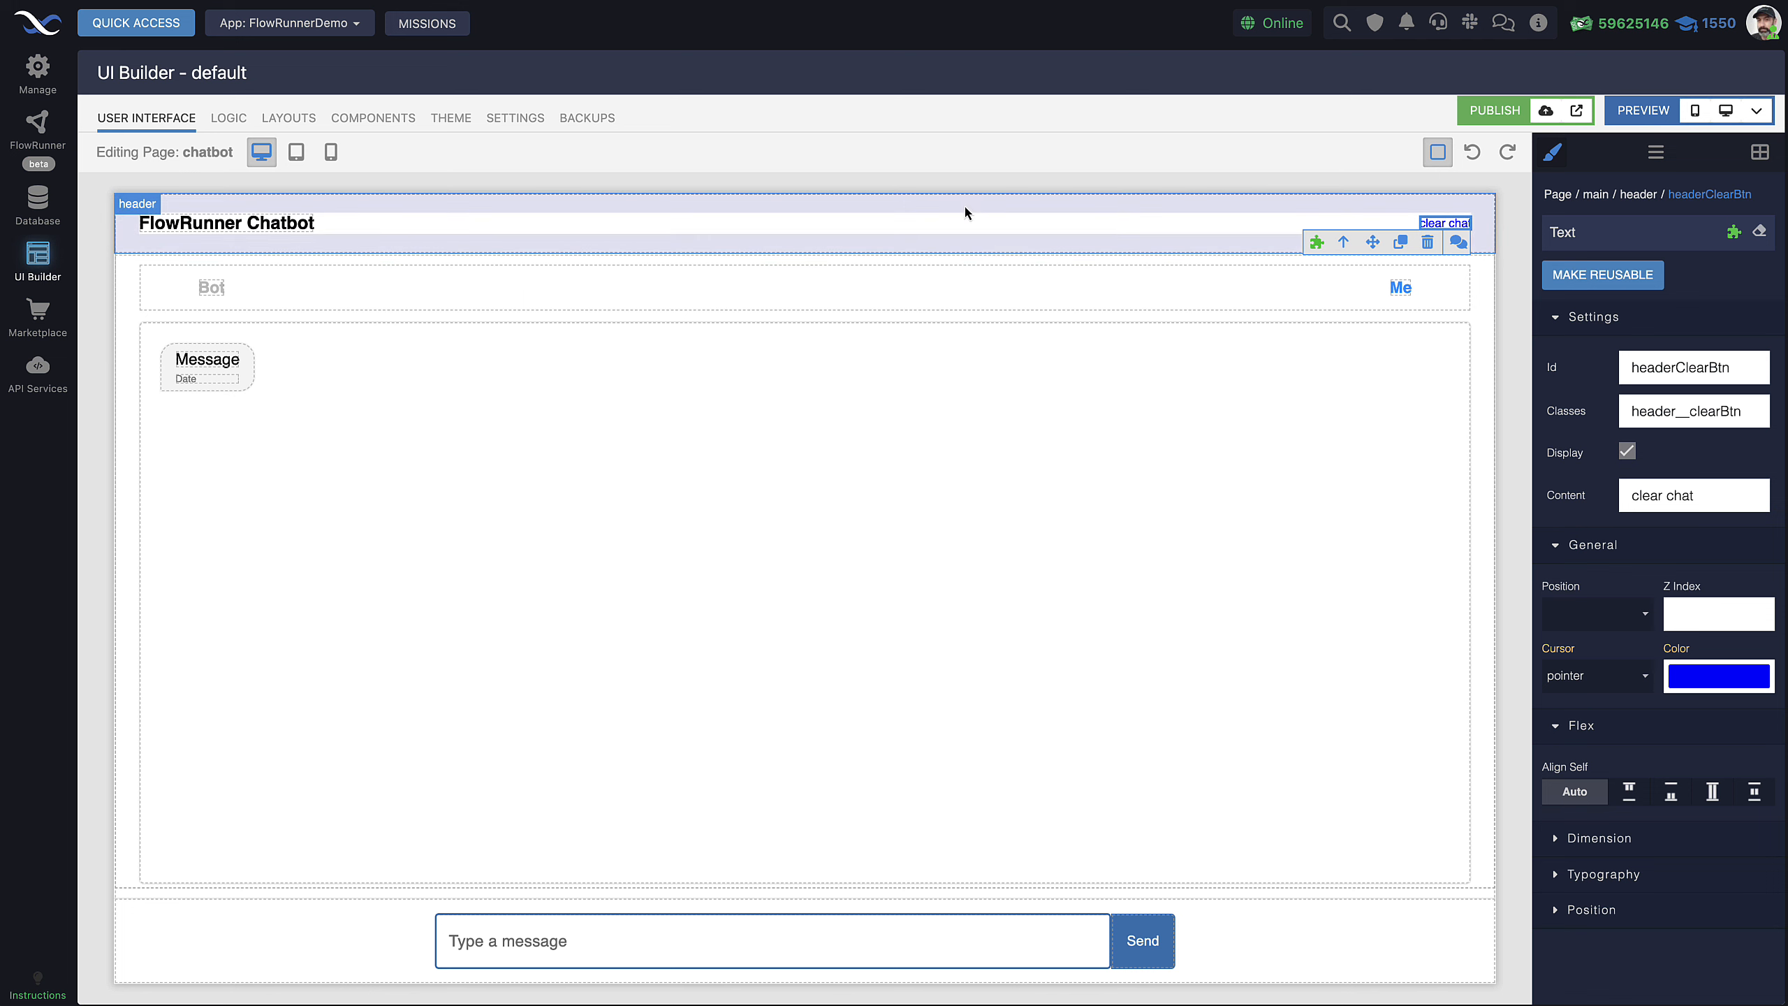
# Inspect the chat page's messages, header, messagesList and sendMessage blocks, then select the whole page
pyautogui.click(1484, 350)
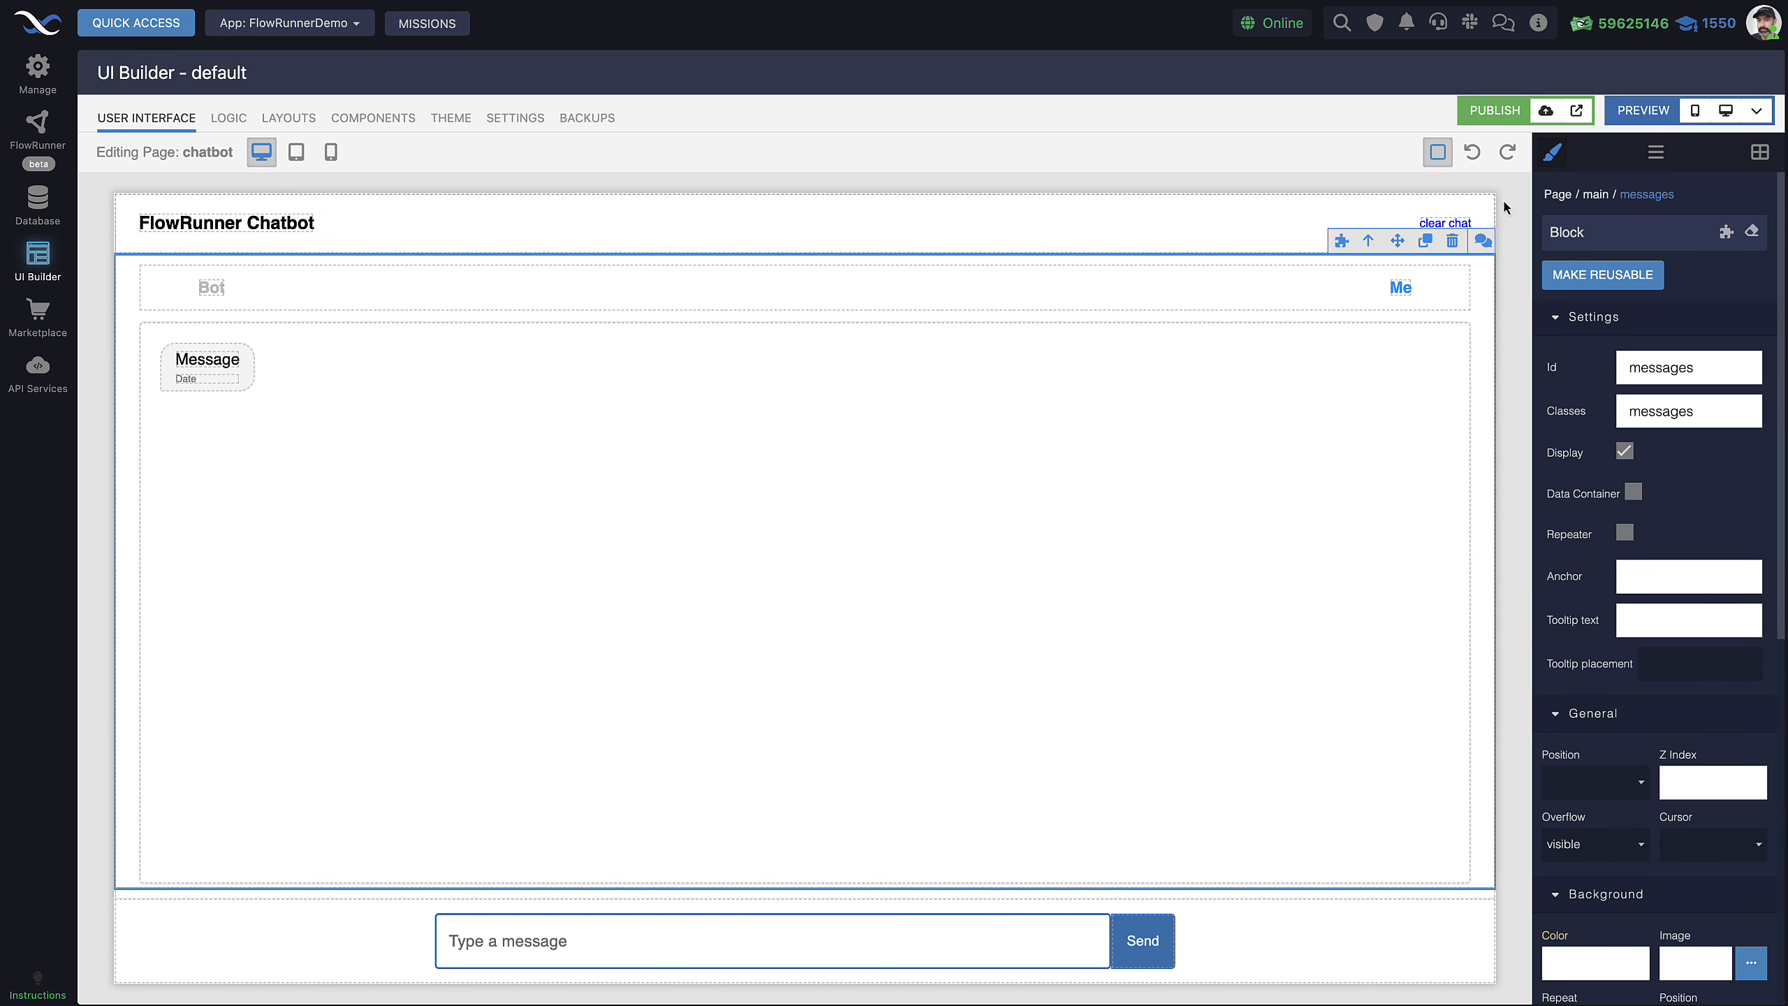
pyautogui.click(1557, 194)
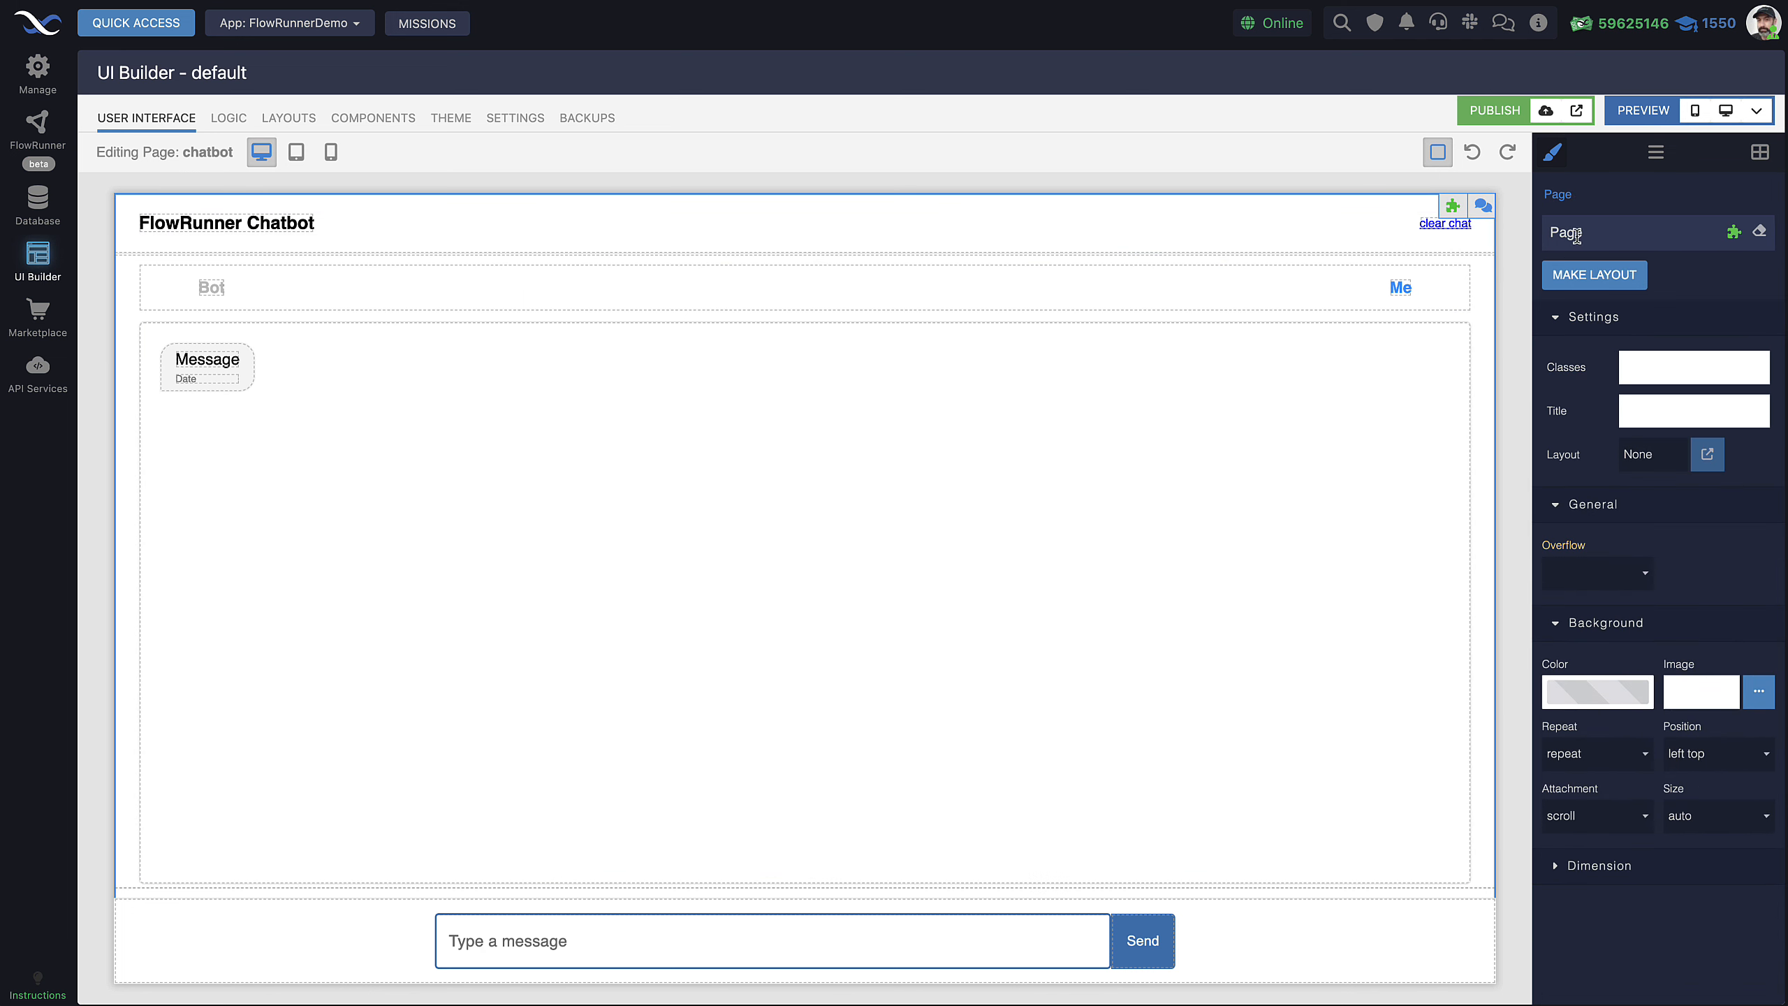
pyautogui.click(1158, 248)
pyautogui.click(1147, 652)
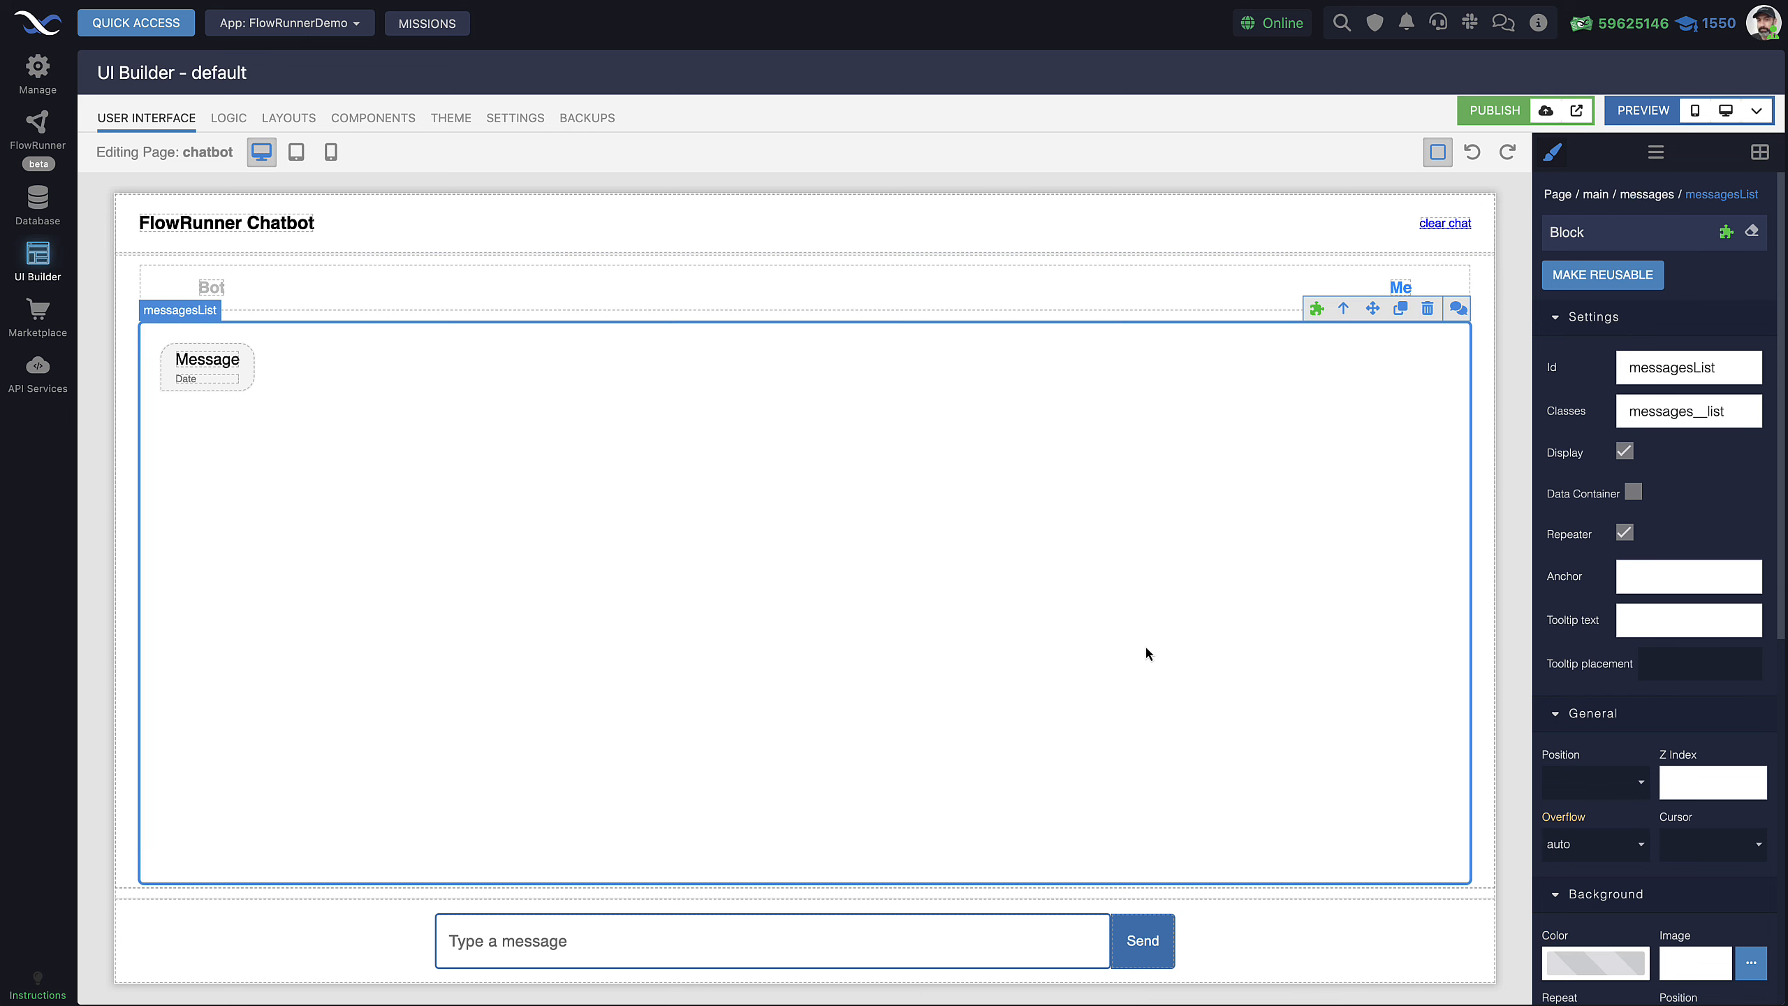
pyautogui.click(346, 910)
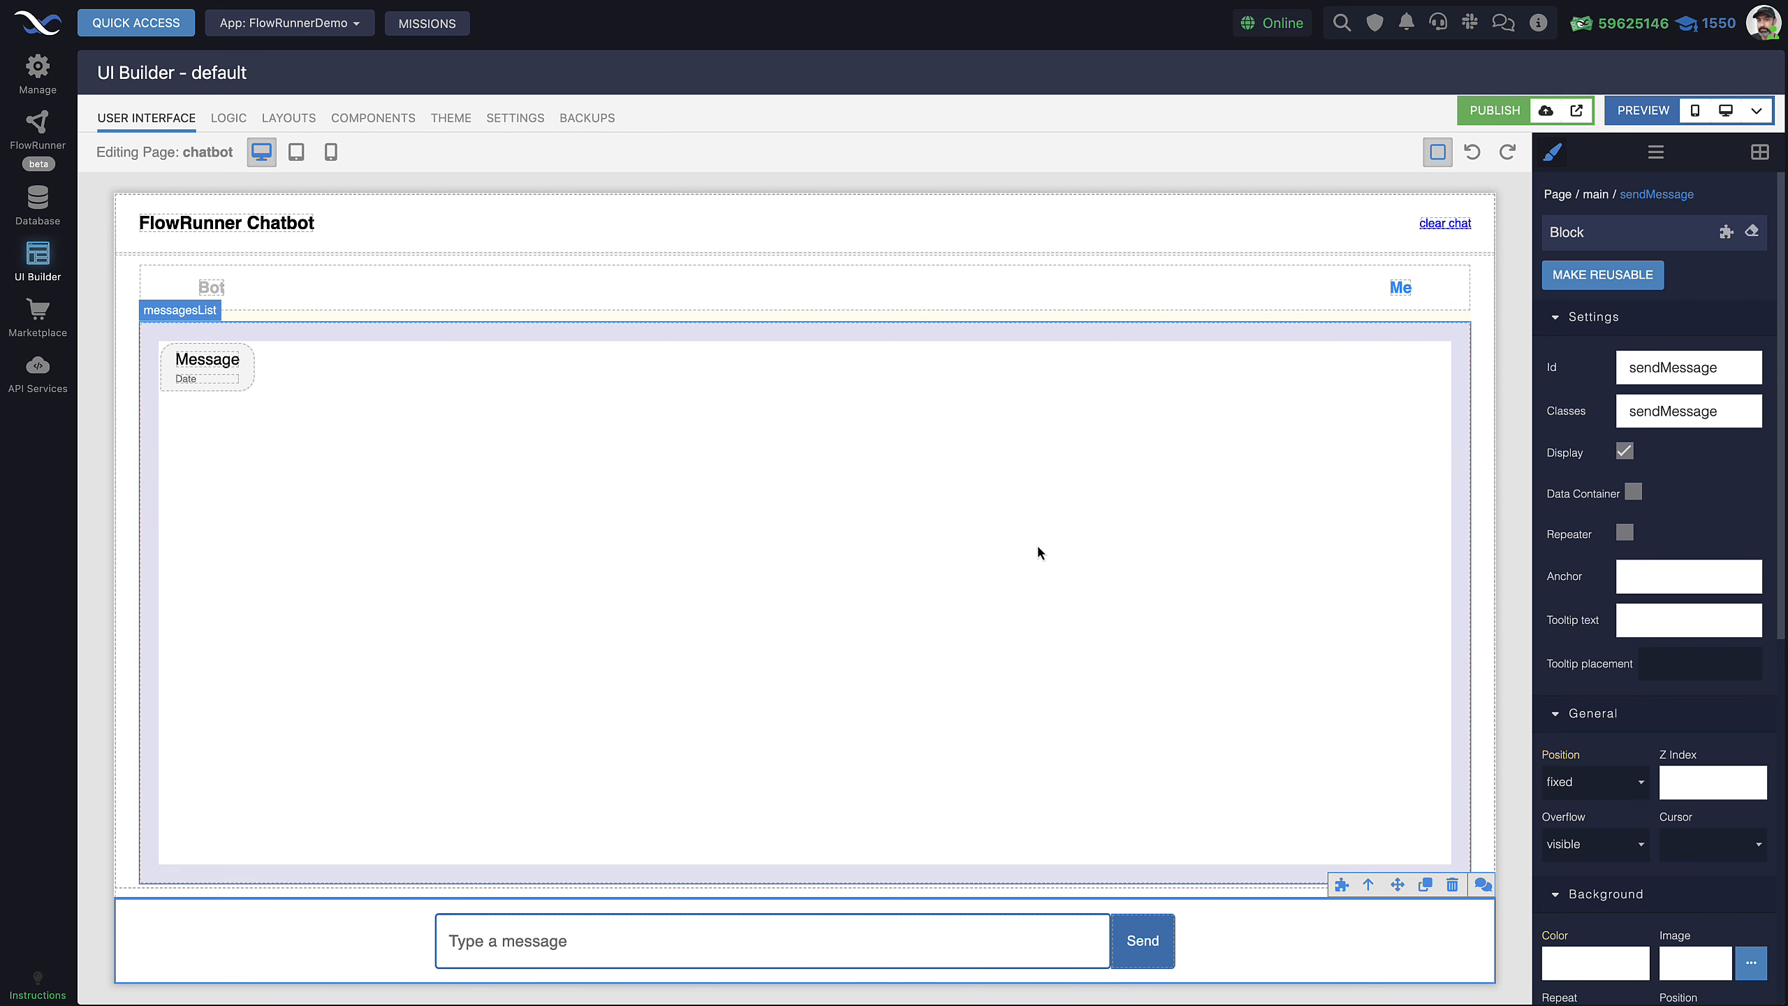
pyautogui.click(1558, 196)
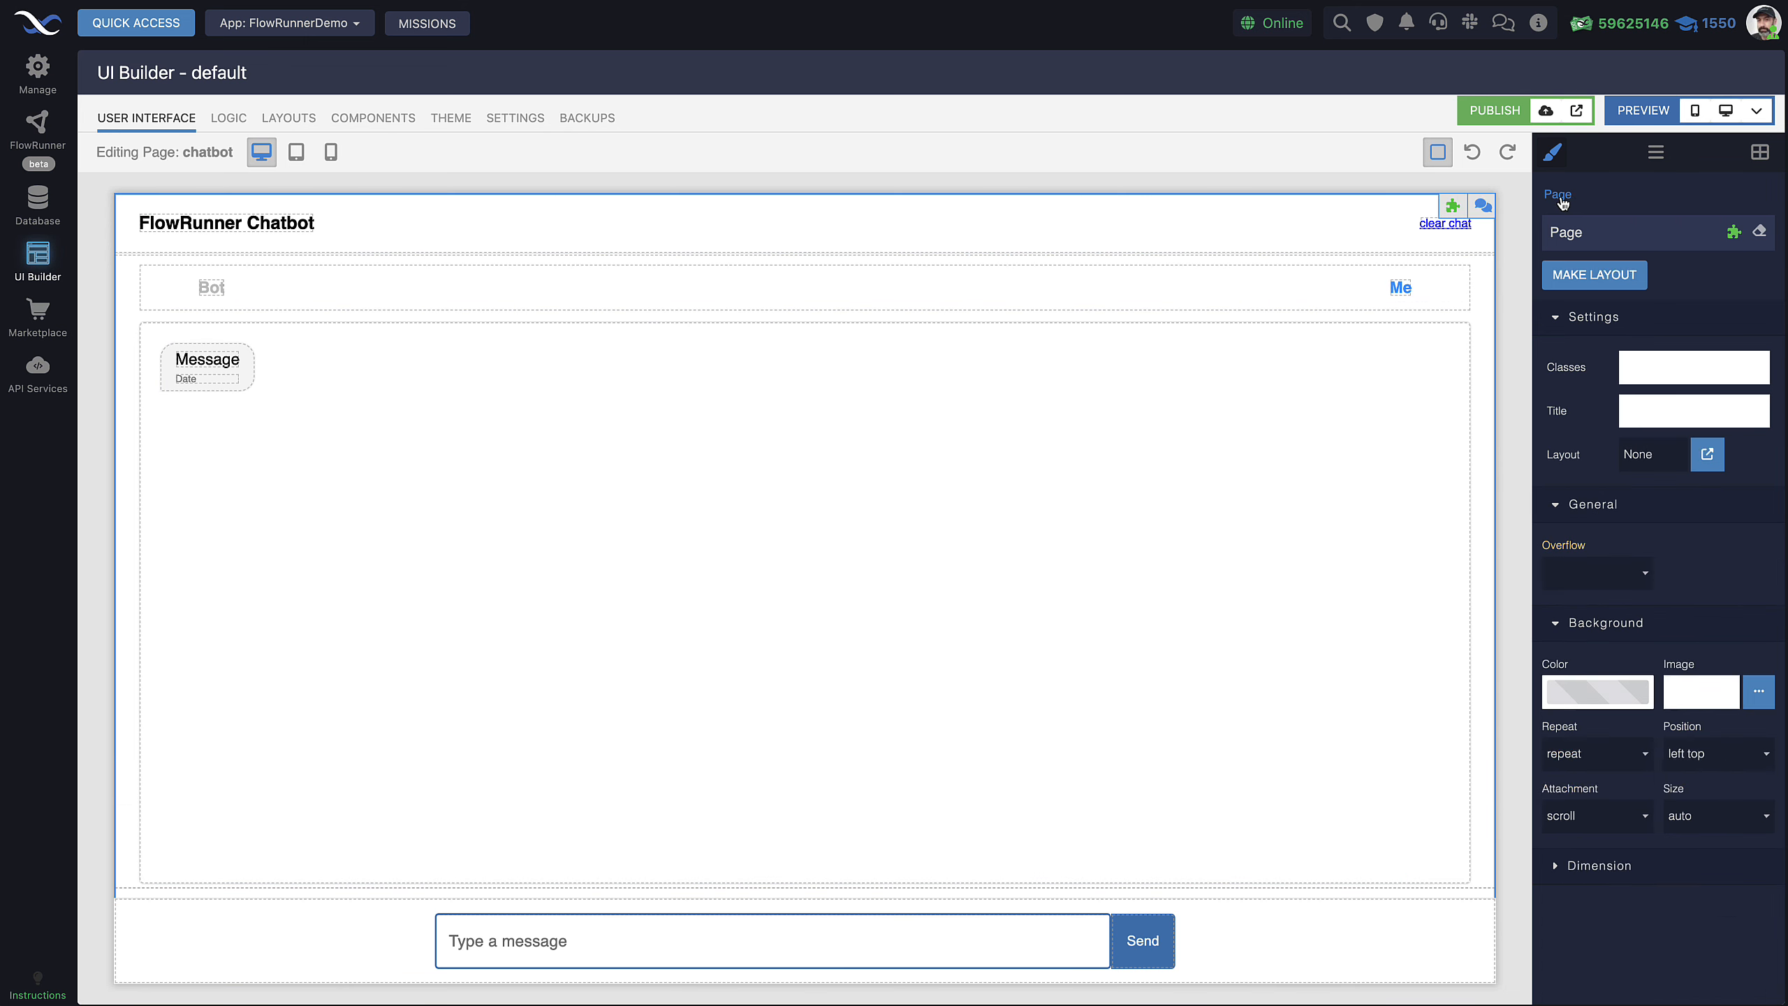
pyautogui.click(1734, 234)
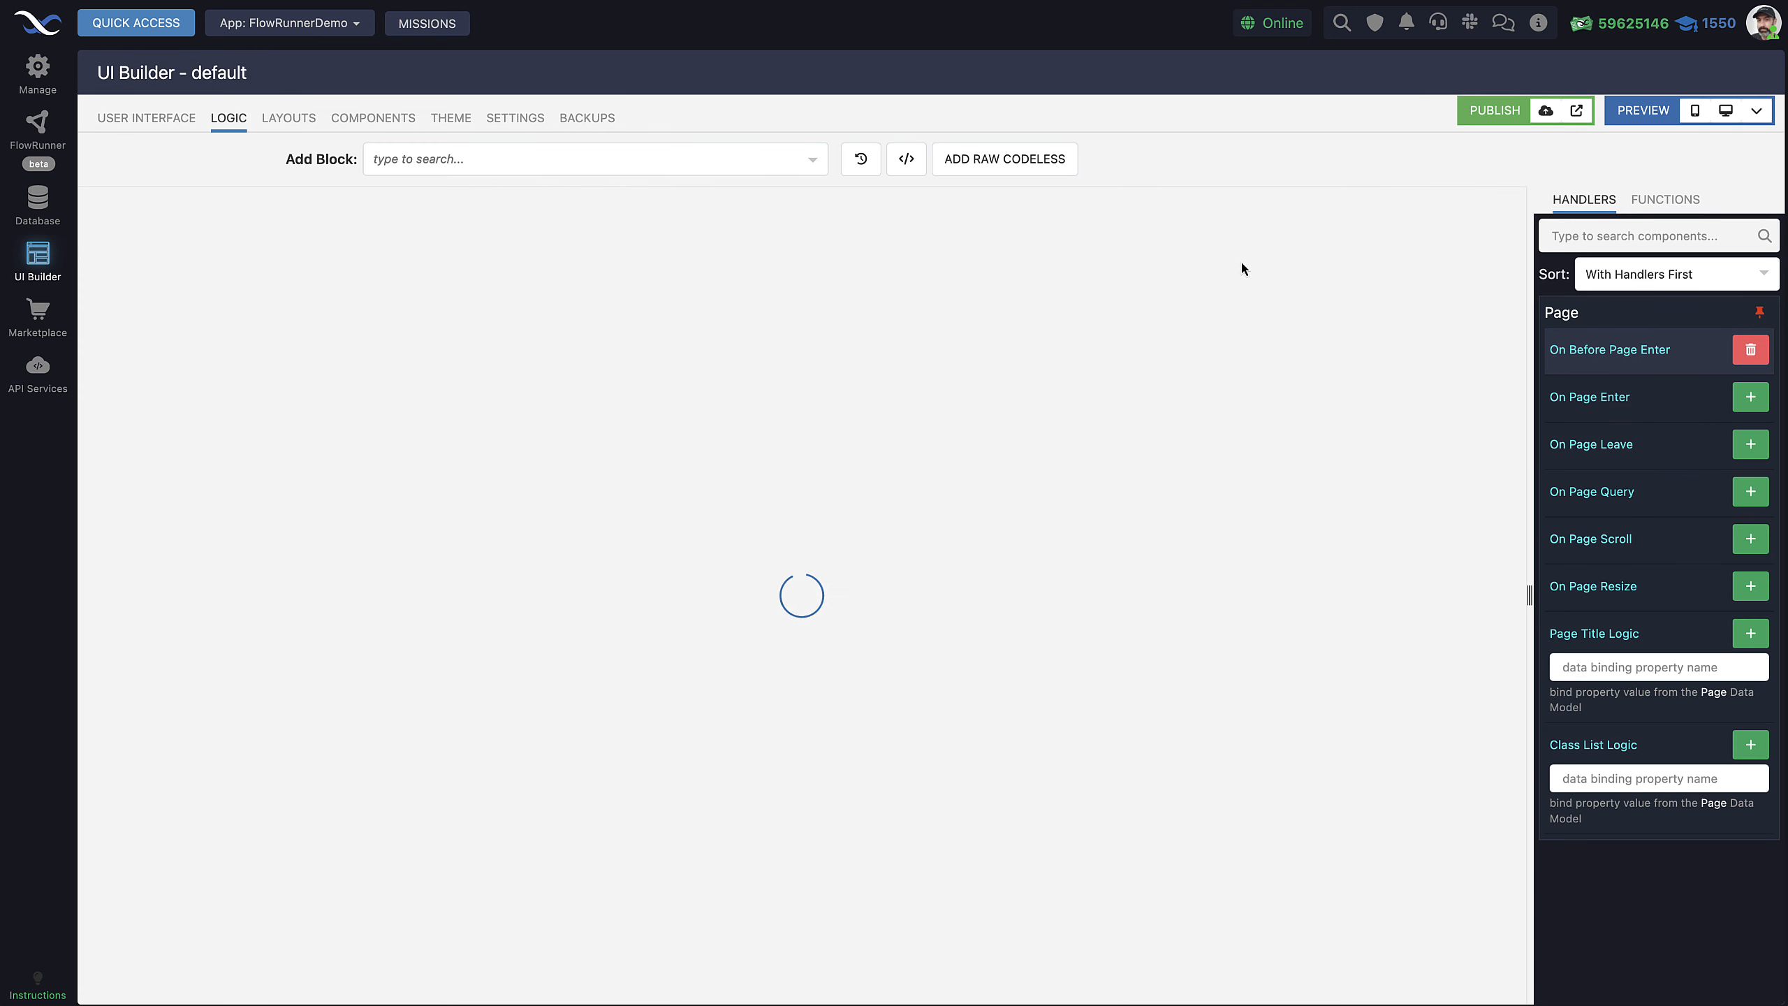
pyautogui.scroll(3, 1268, 460)
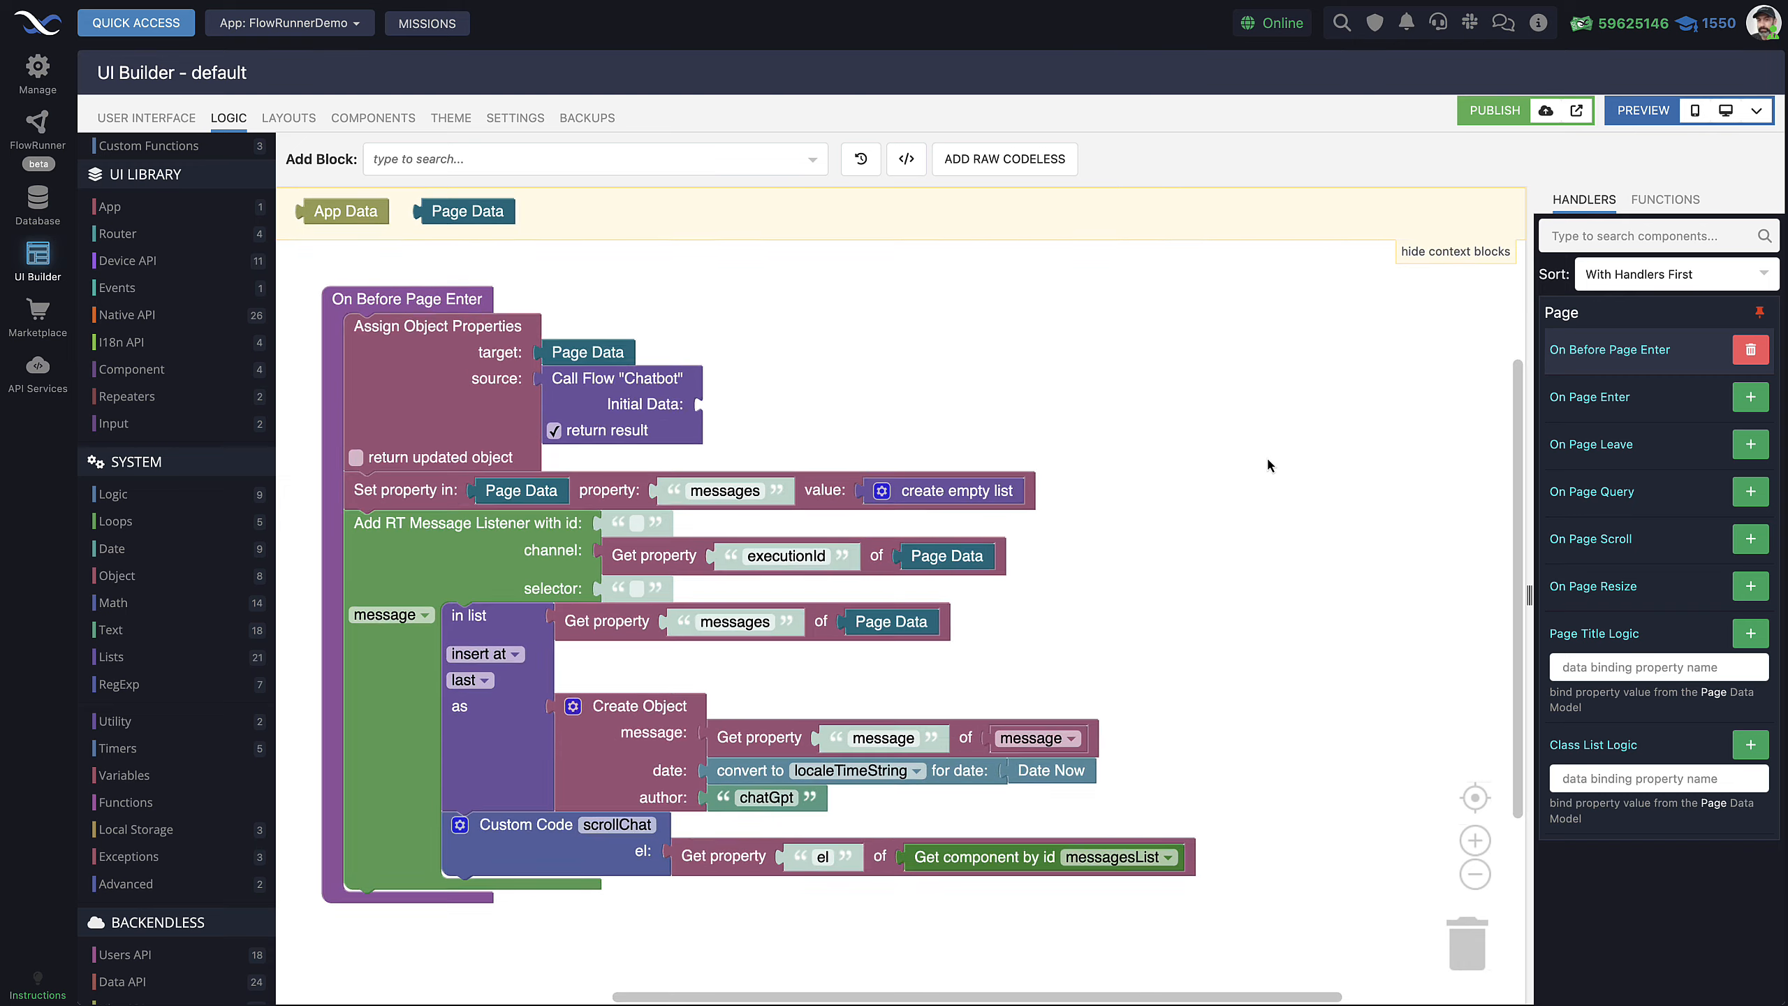
pyautogui.moveTo(1246, 489); pyautogui.dragTo(1337, 493)
pyautogui.scroll(-3, 1336, 494)
pyautogui.scroll(-2, 1316, 536)
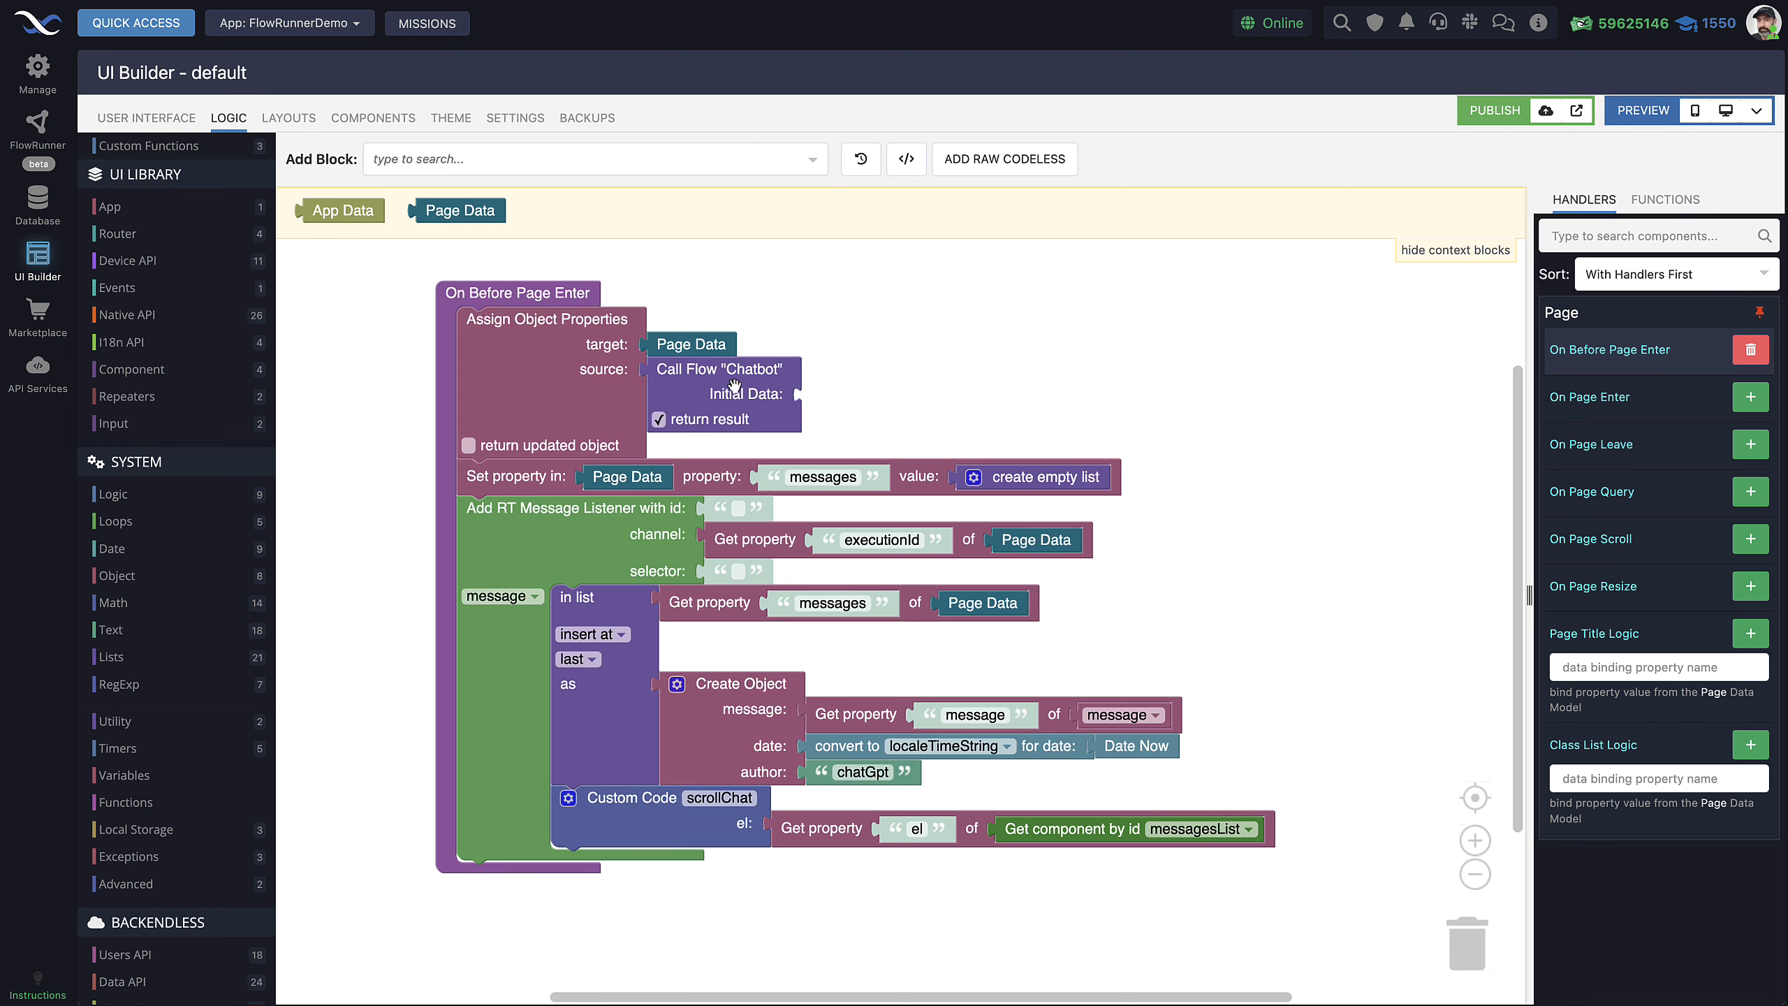
pyautogui.scroll(-10, 201, 823)
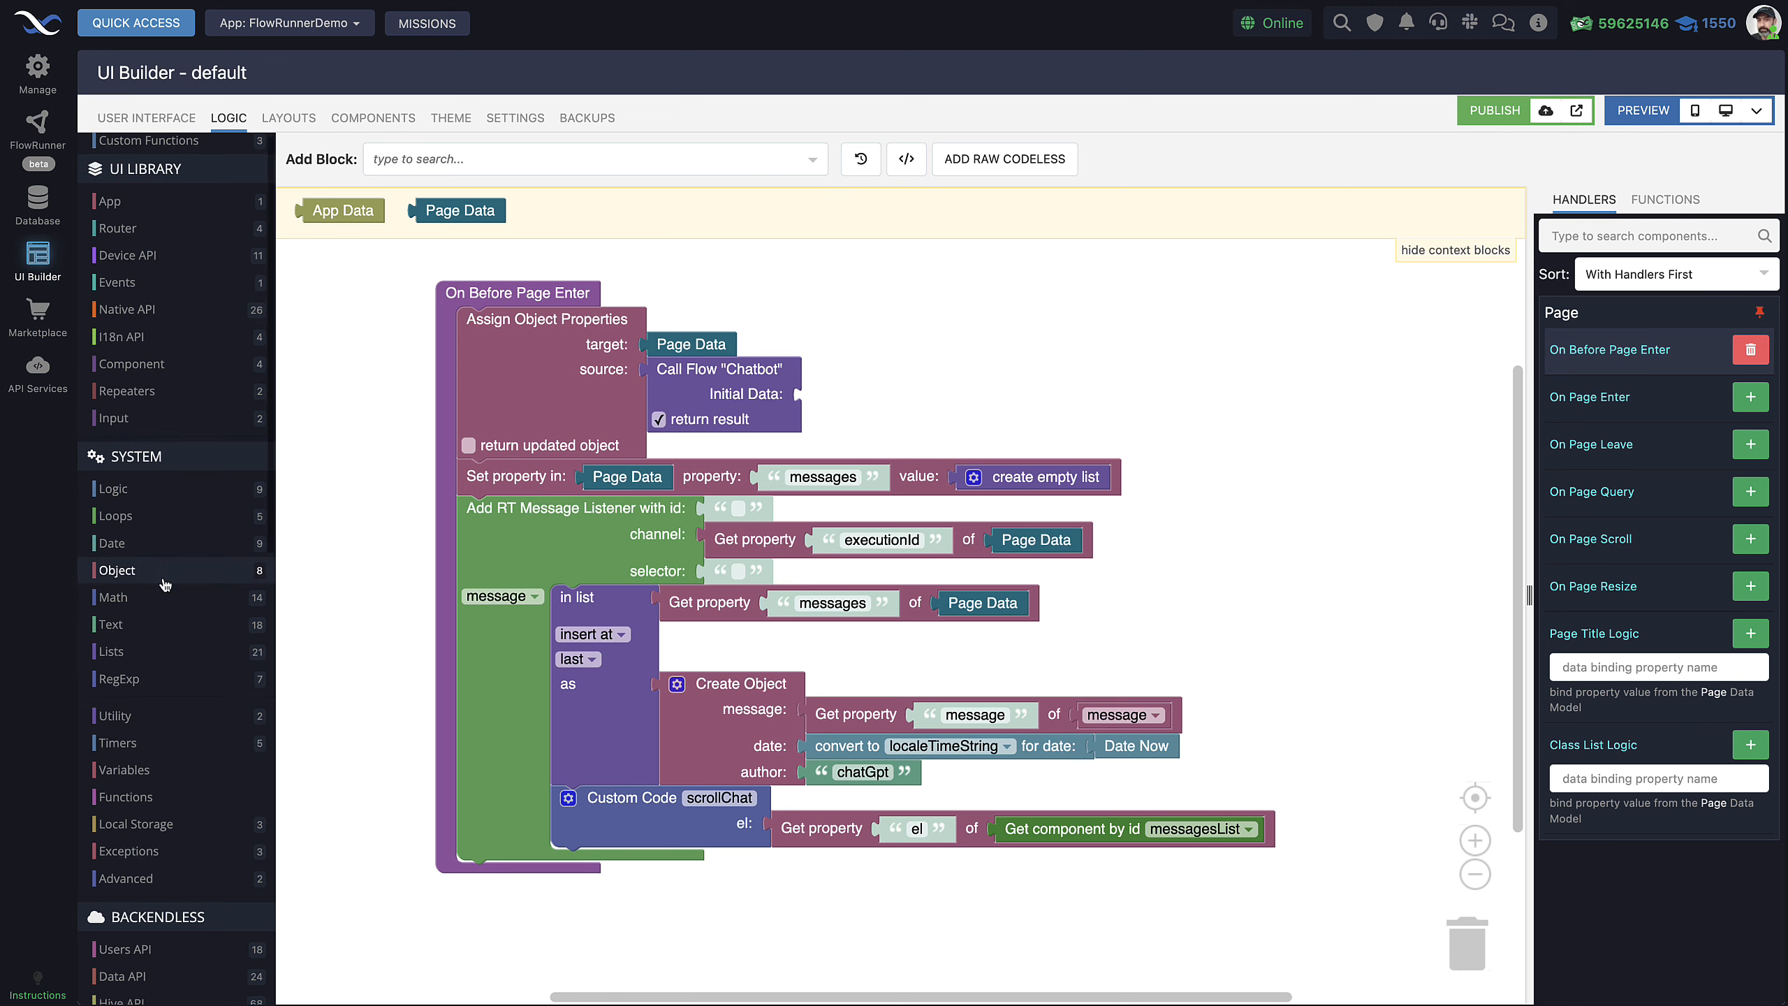
pyautogui.scroll(-7, 690, 478)
pyautogui.scroll(10, 720, 516)
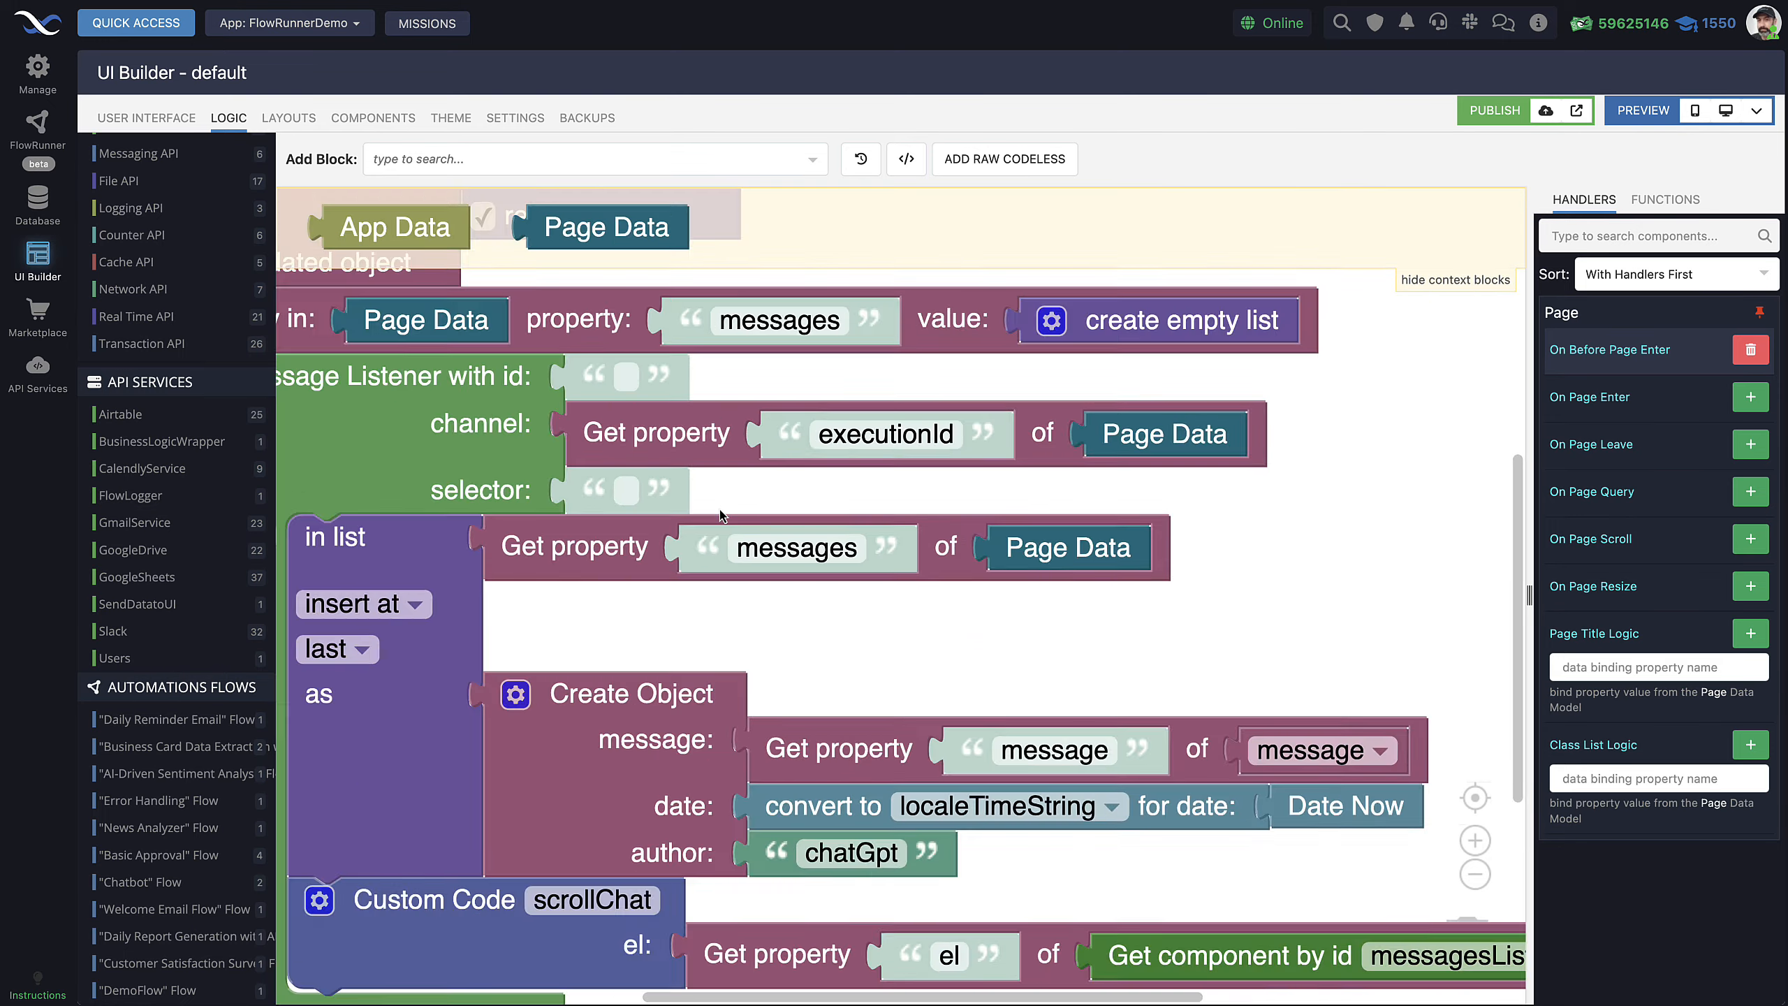
pyautogui.scroll(-5, 720, 516)
pyautogui.moveTo(758, 352); pyautogui.dragTo(778, 398)
pyautogui.scroll(1, 731, 410)
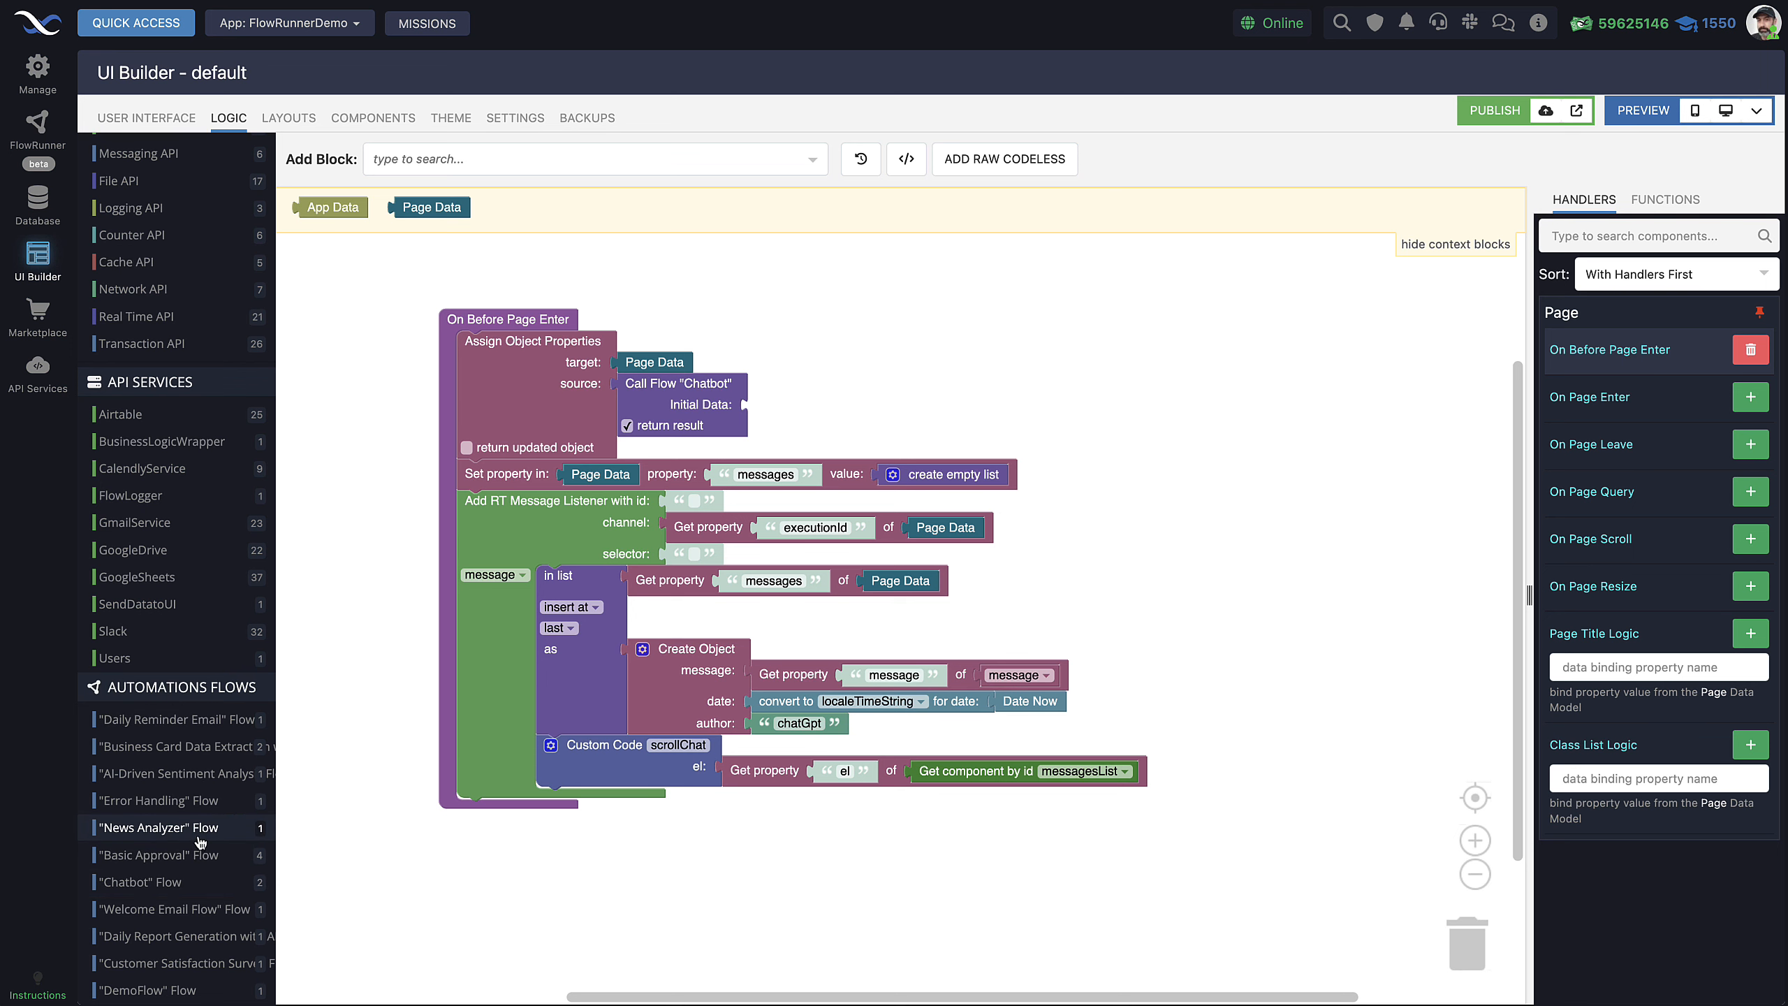
# Review the Chatbot flow block choices and the Assign Object Properties block in the page logic
pyautogui.click(158, 885)
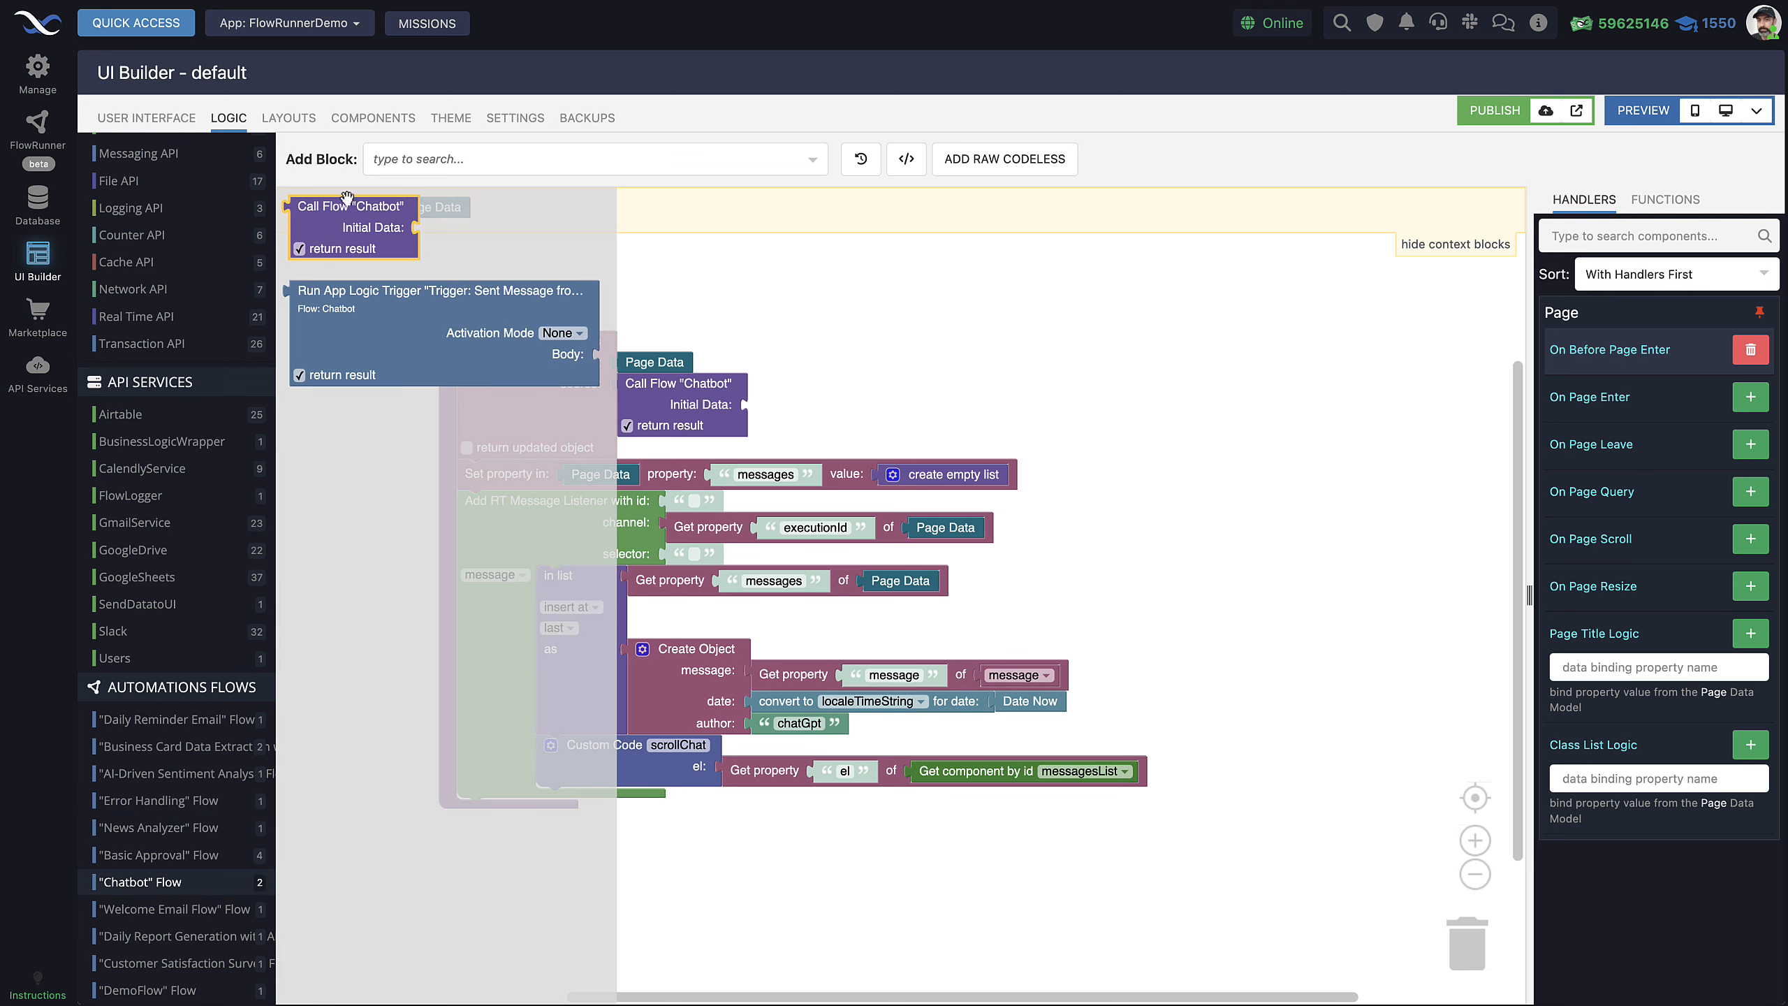
pyautogui.click(1012, 271)
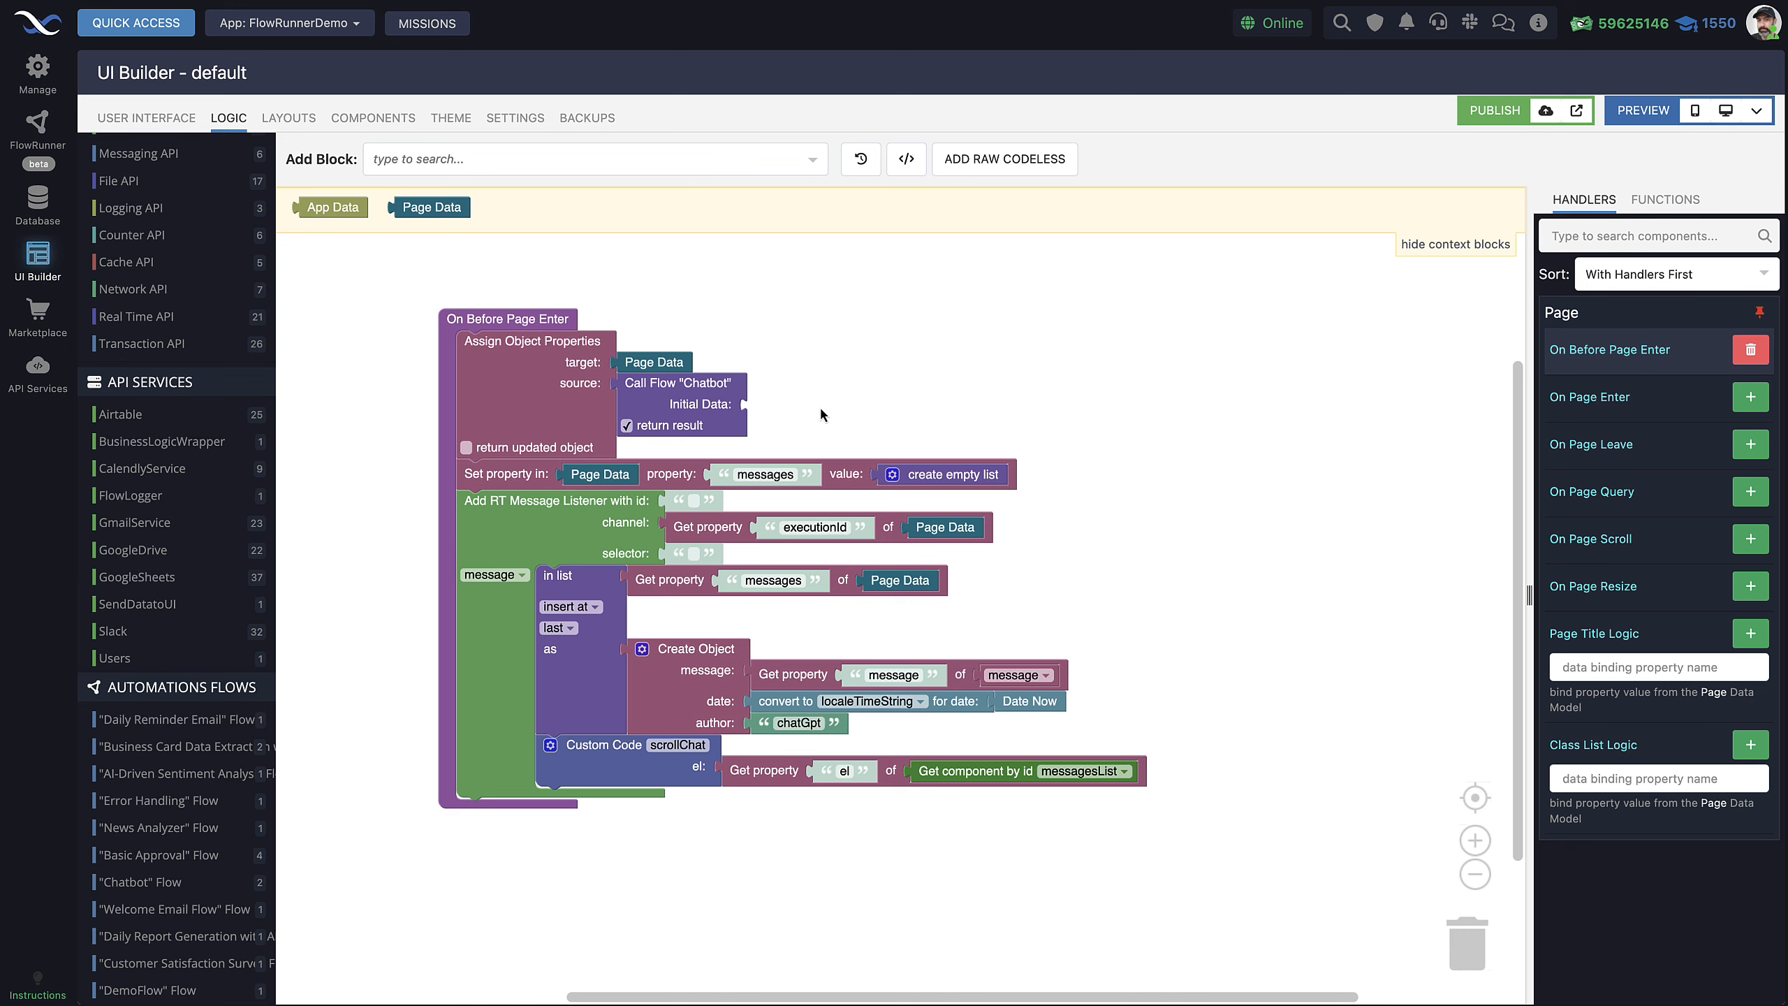
pyautogui.scroll(3, 874, 408)
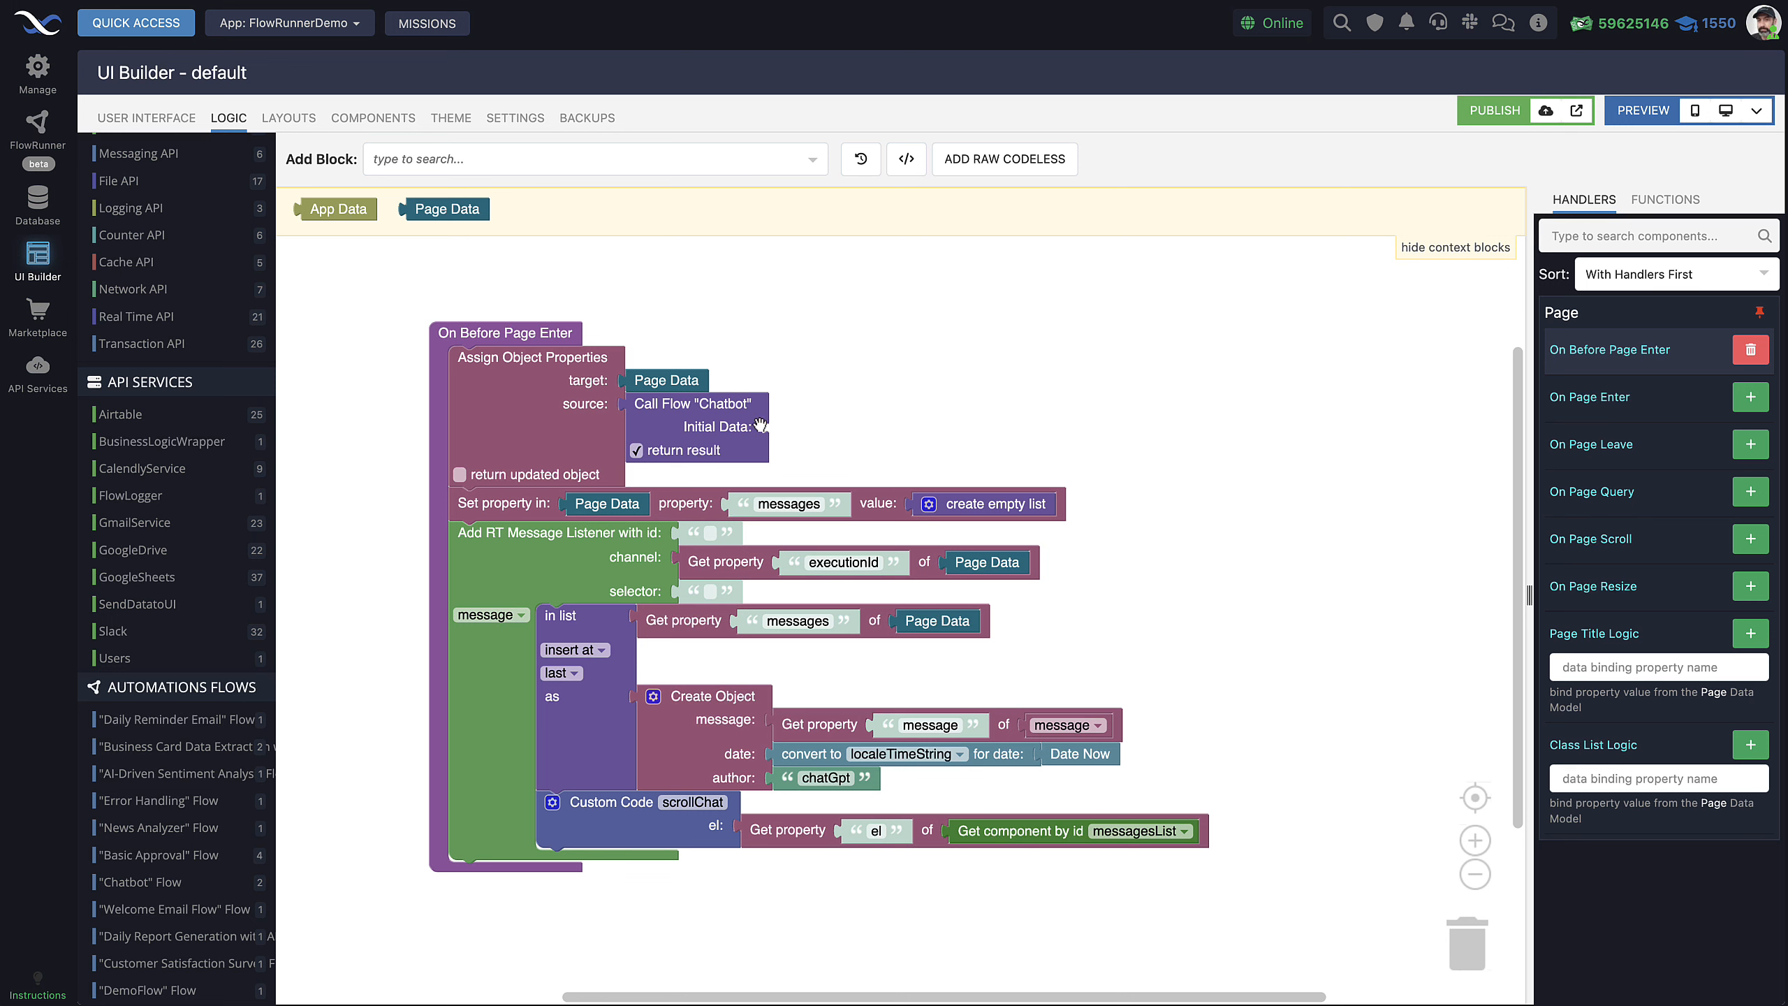
pyautogui.click(531, 380)
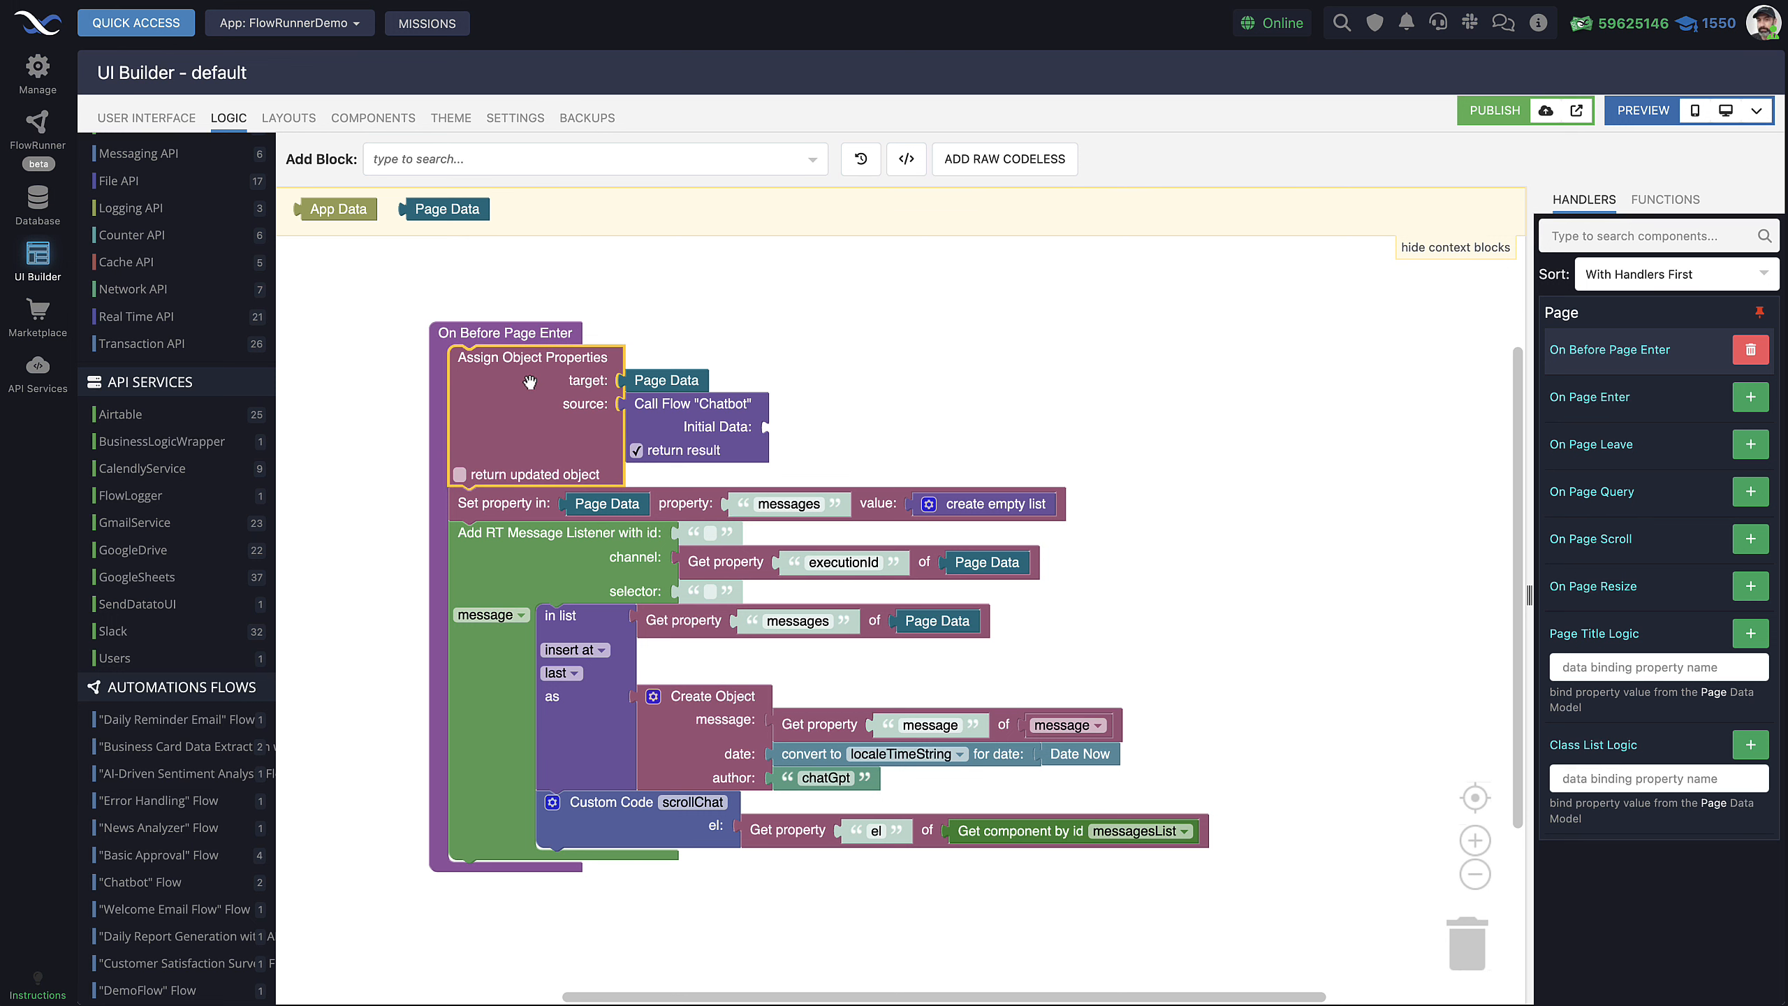
pyautogui.click(964, 426)
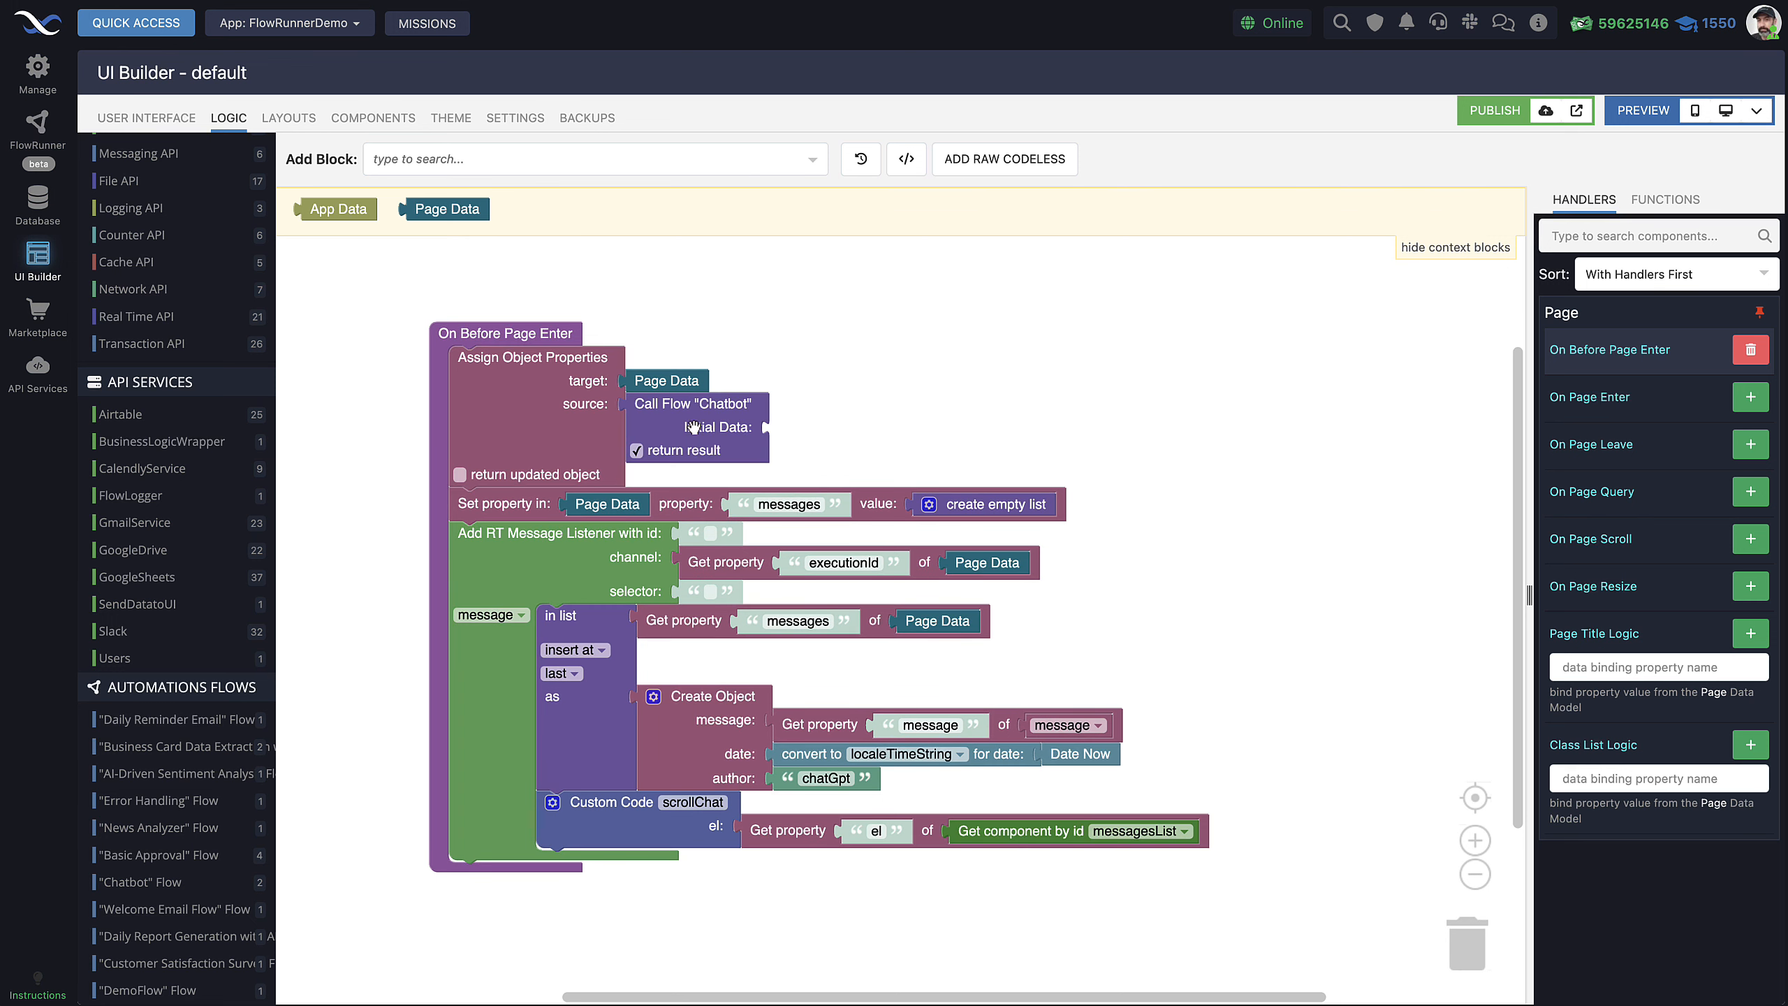
pyautogui.scroll(1, 715, 426)
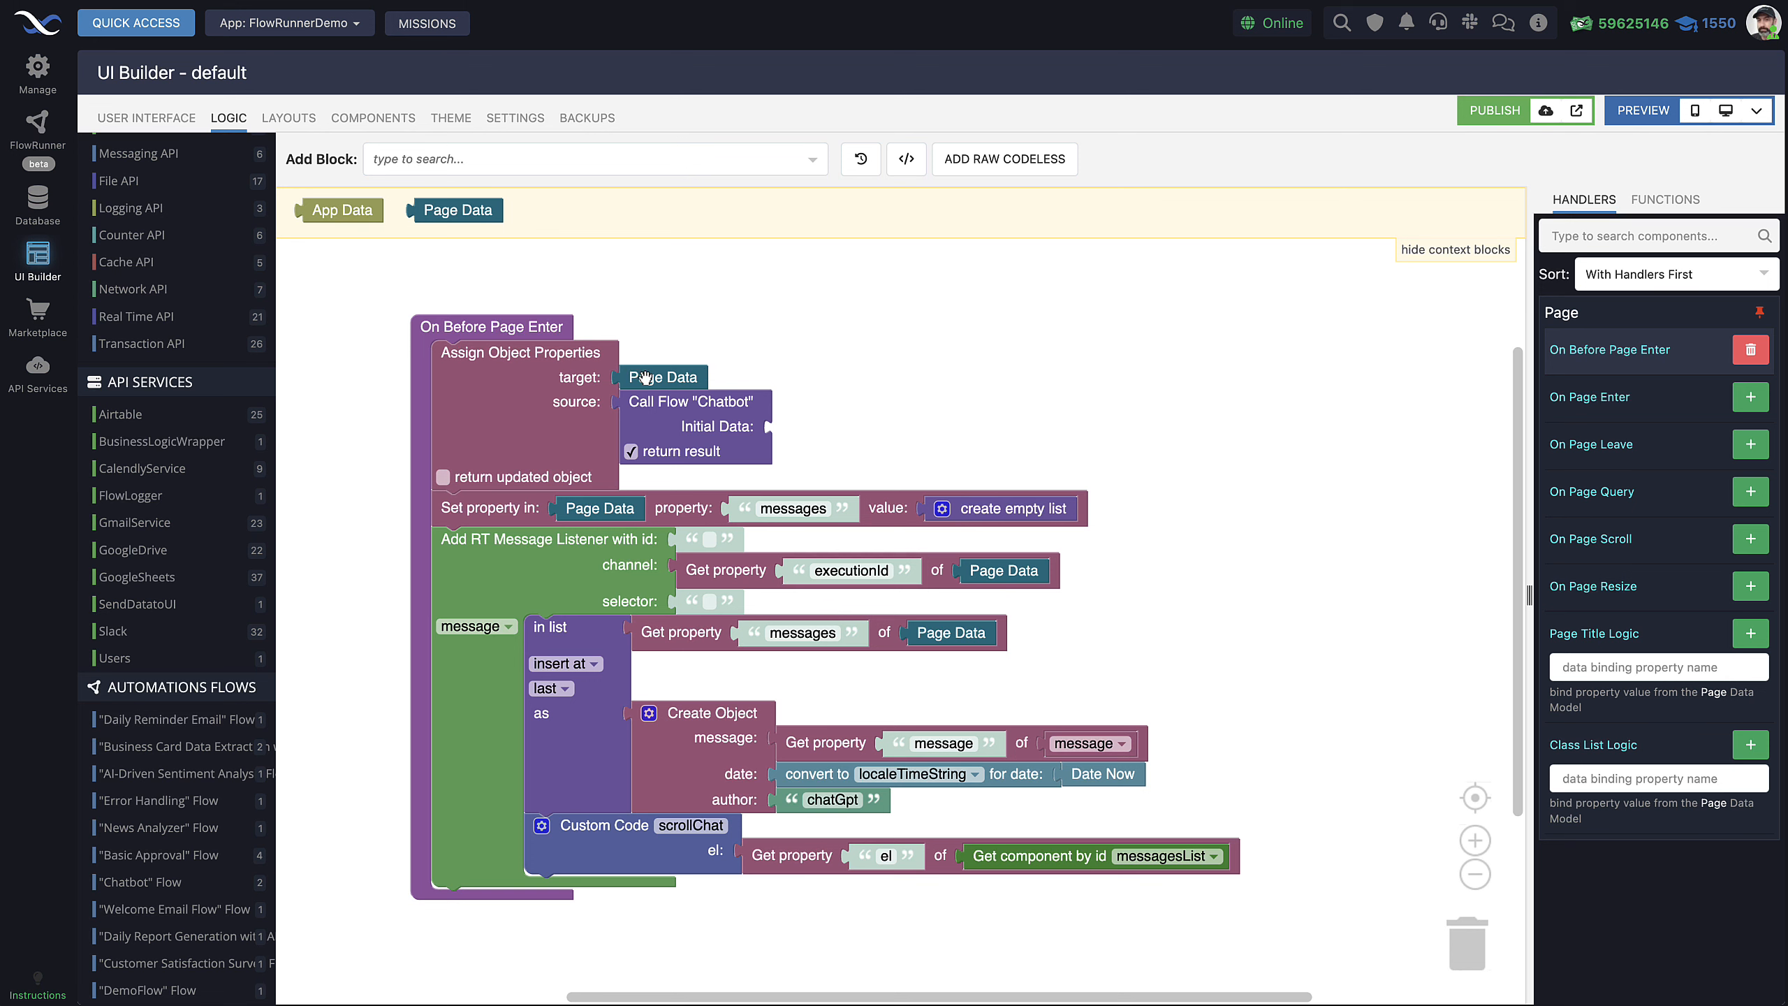
pyautogui.scroll(-1, 836, 370)
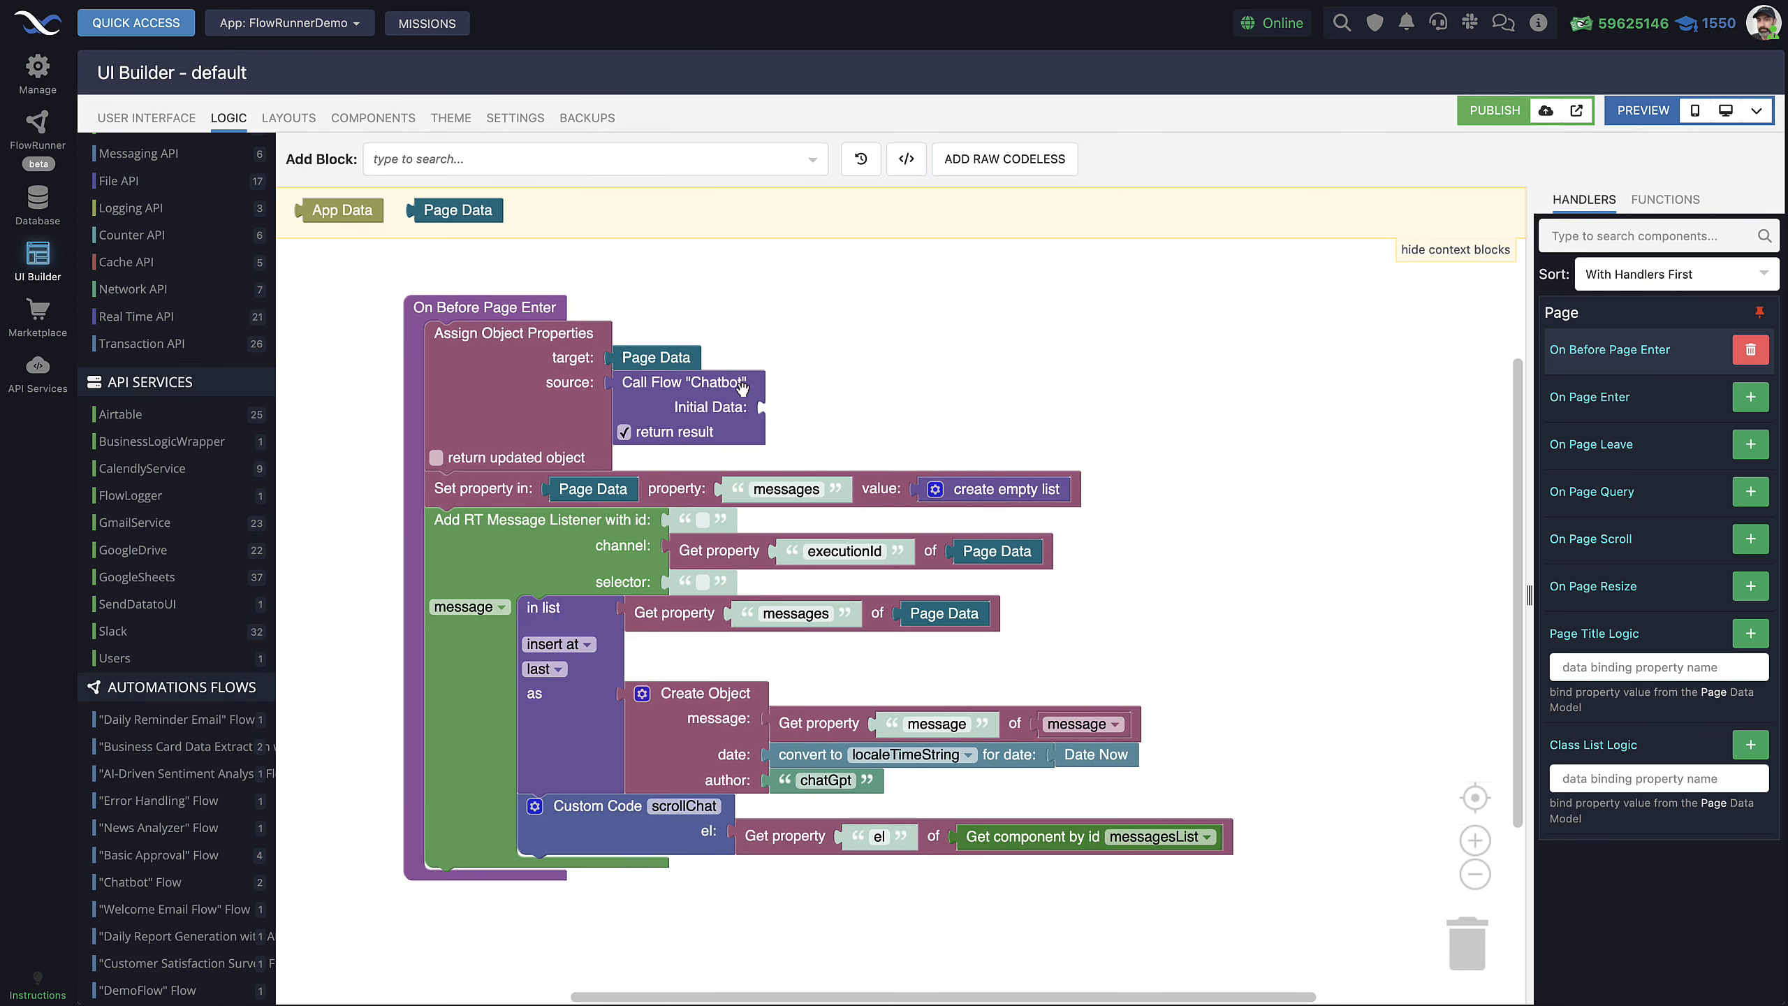
pyautogui.scroll(2, 879, 350)
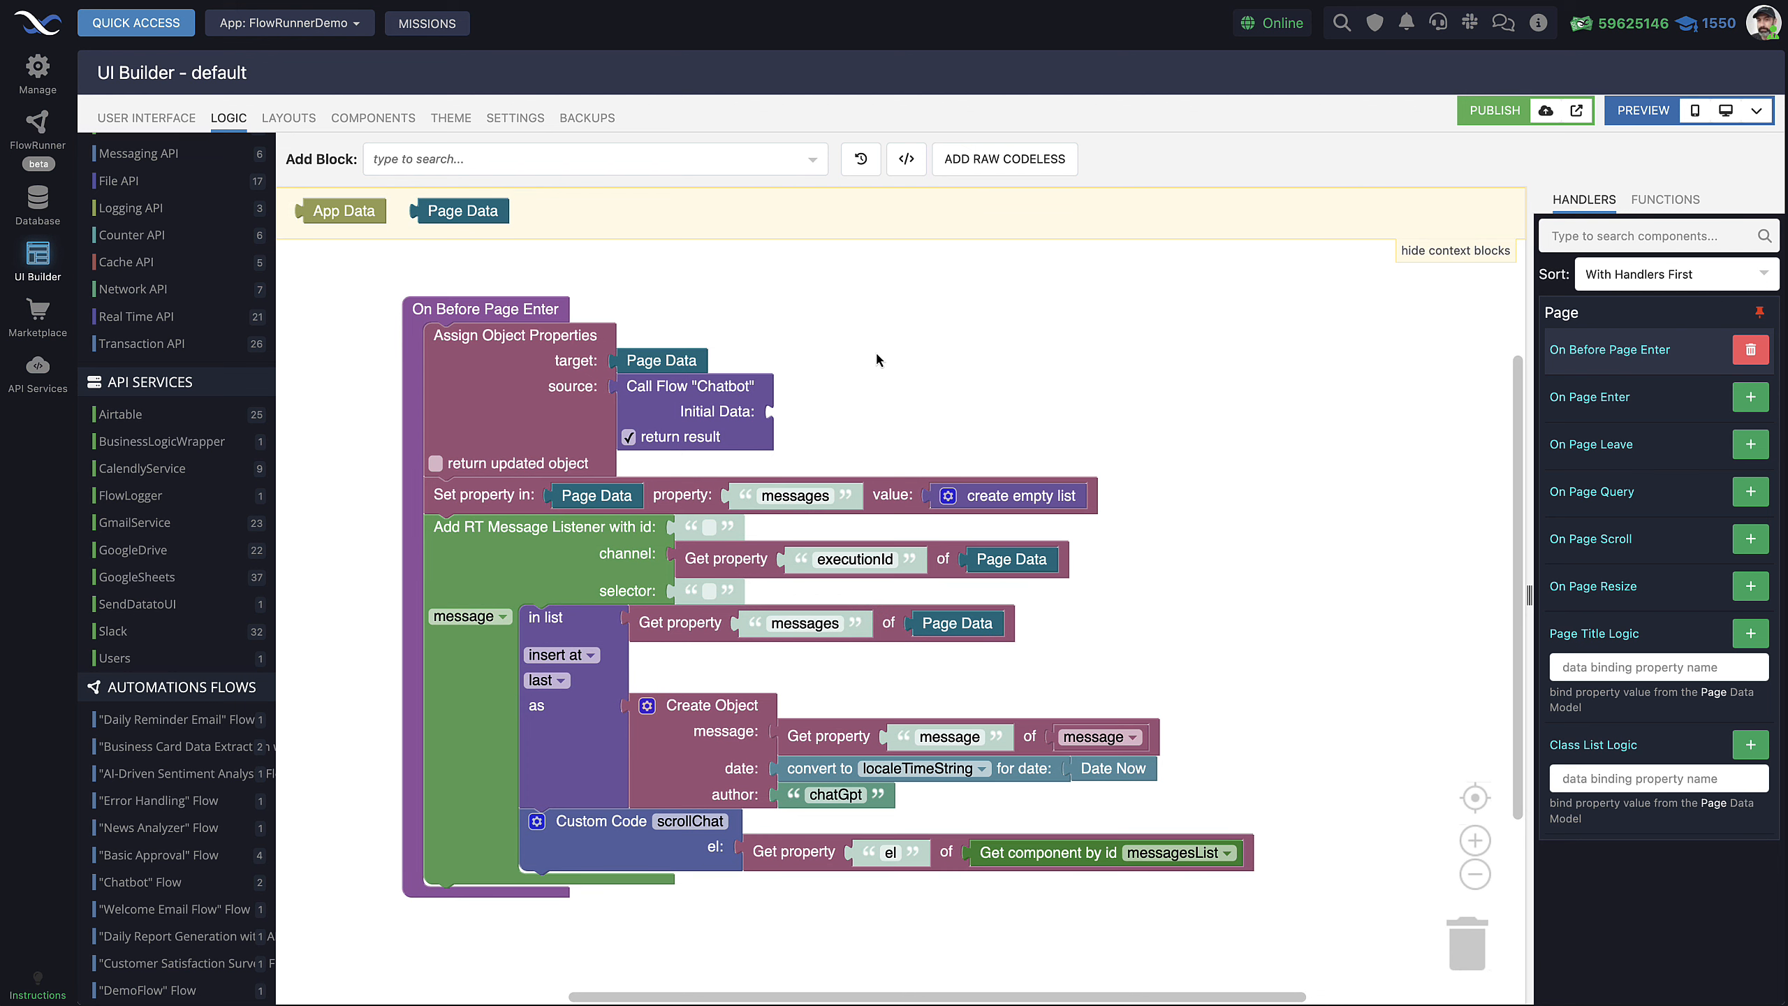
pyautogui.scroll(-1, 876, 359)
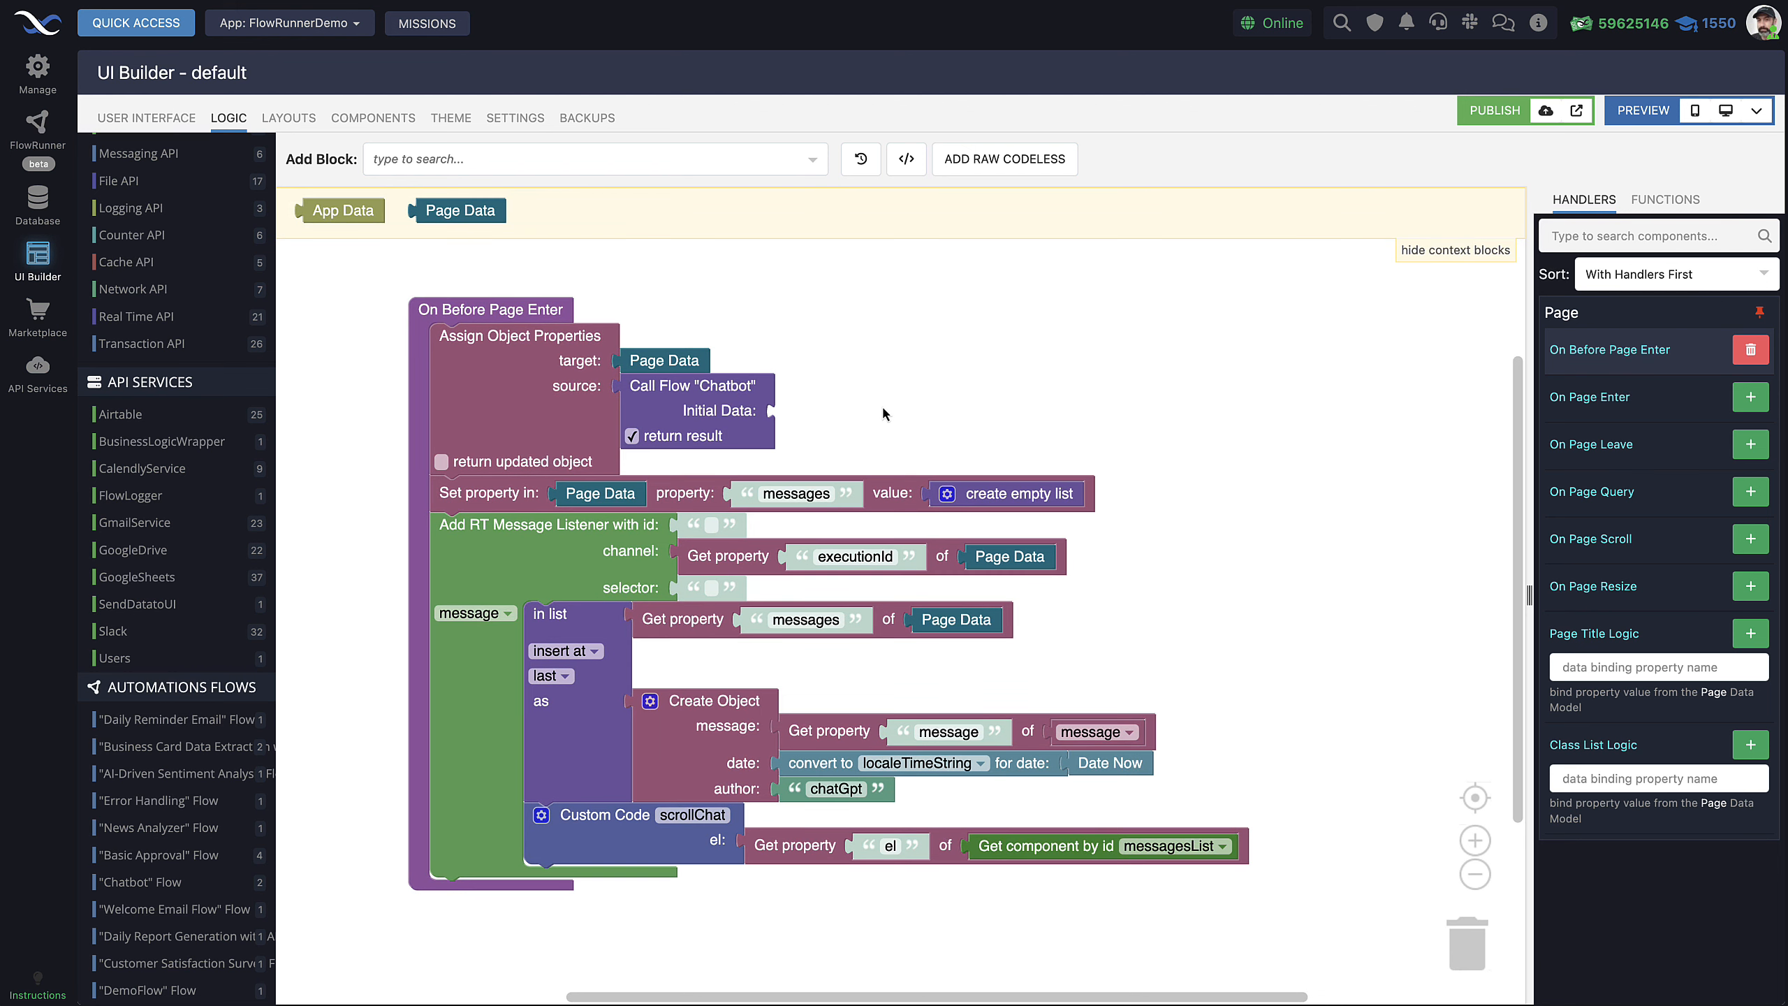
pyautogui.moveTo(879, 429); pyautogui.dragTo(885, 441)
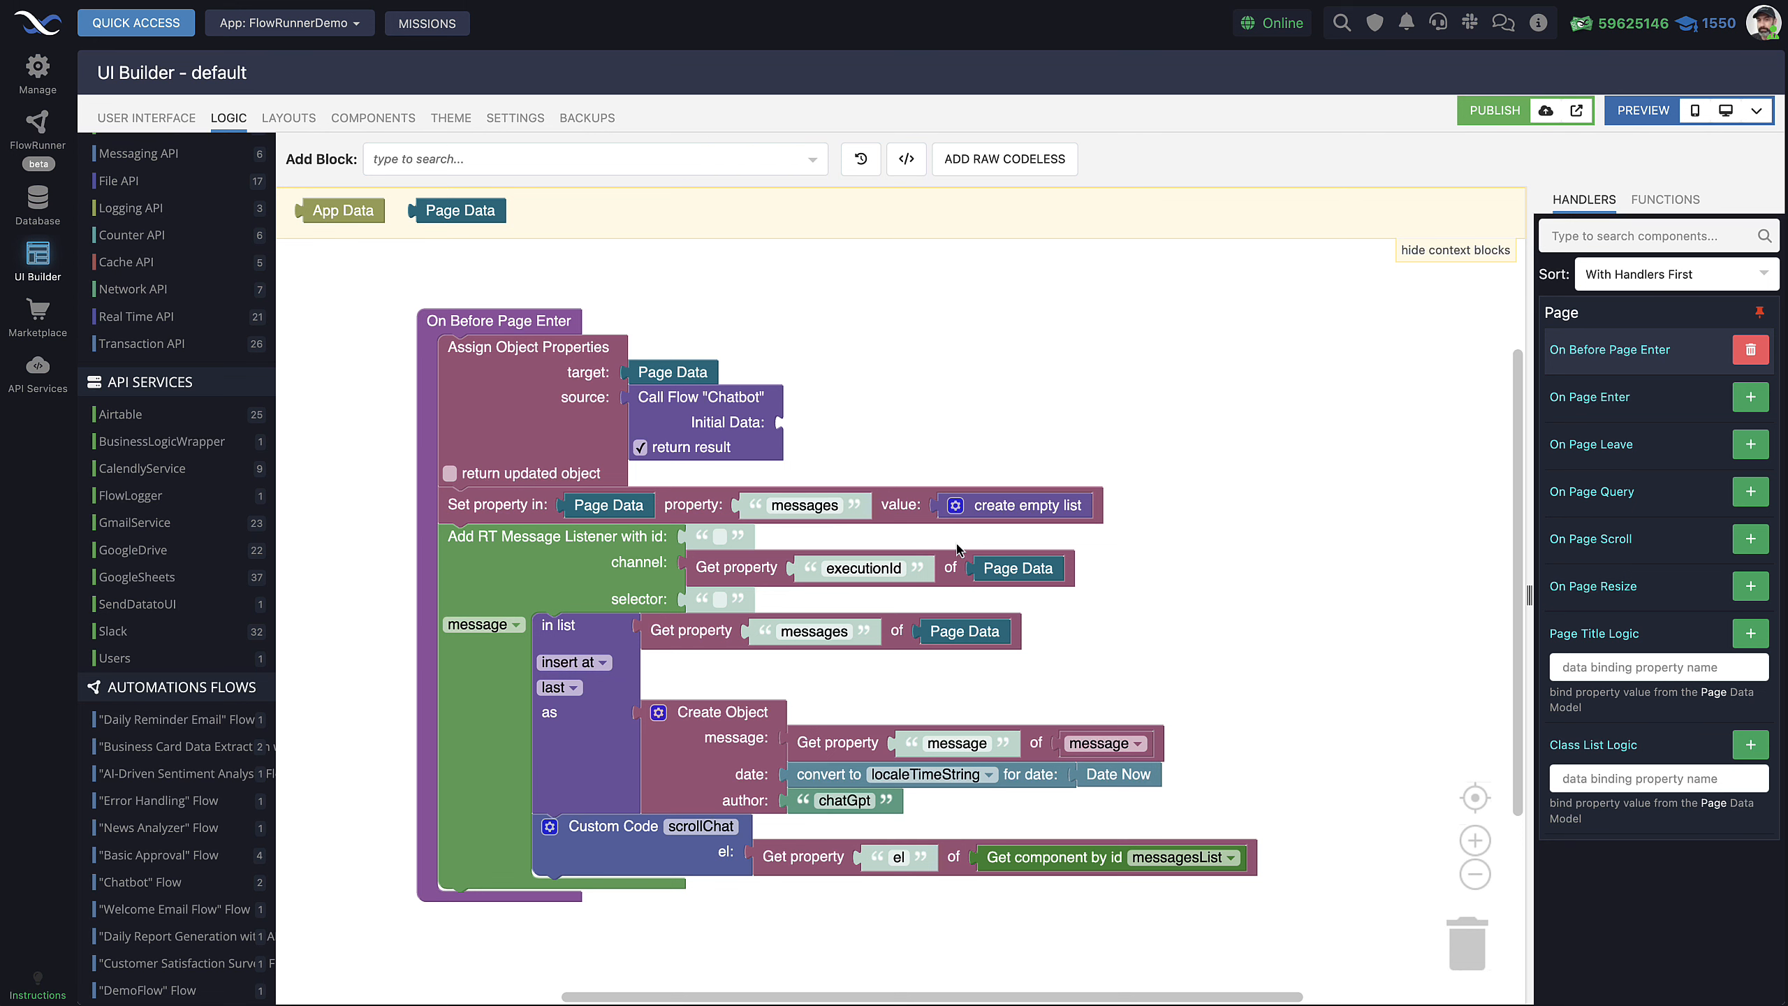
pyautogui.scroll(-1, 958, 447)
pyautogui.scroll(1, 957, 446)
pyautogui.moveTo(941, 422); pyautogui.dragTo(924, 417)
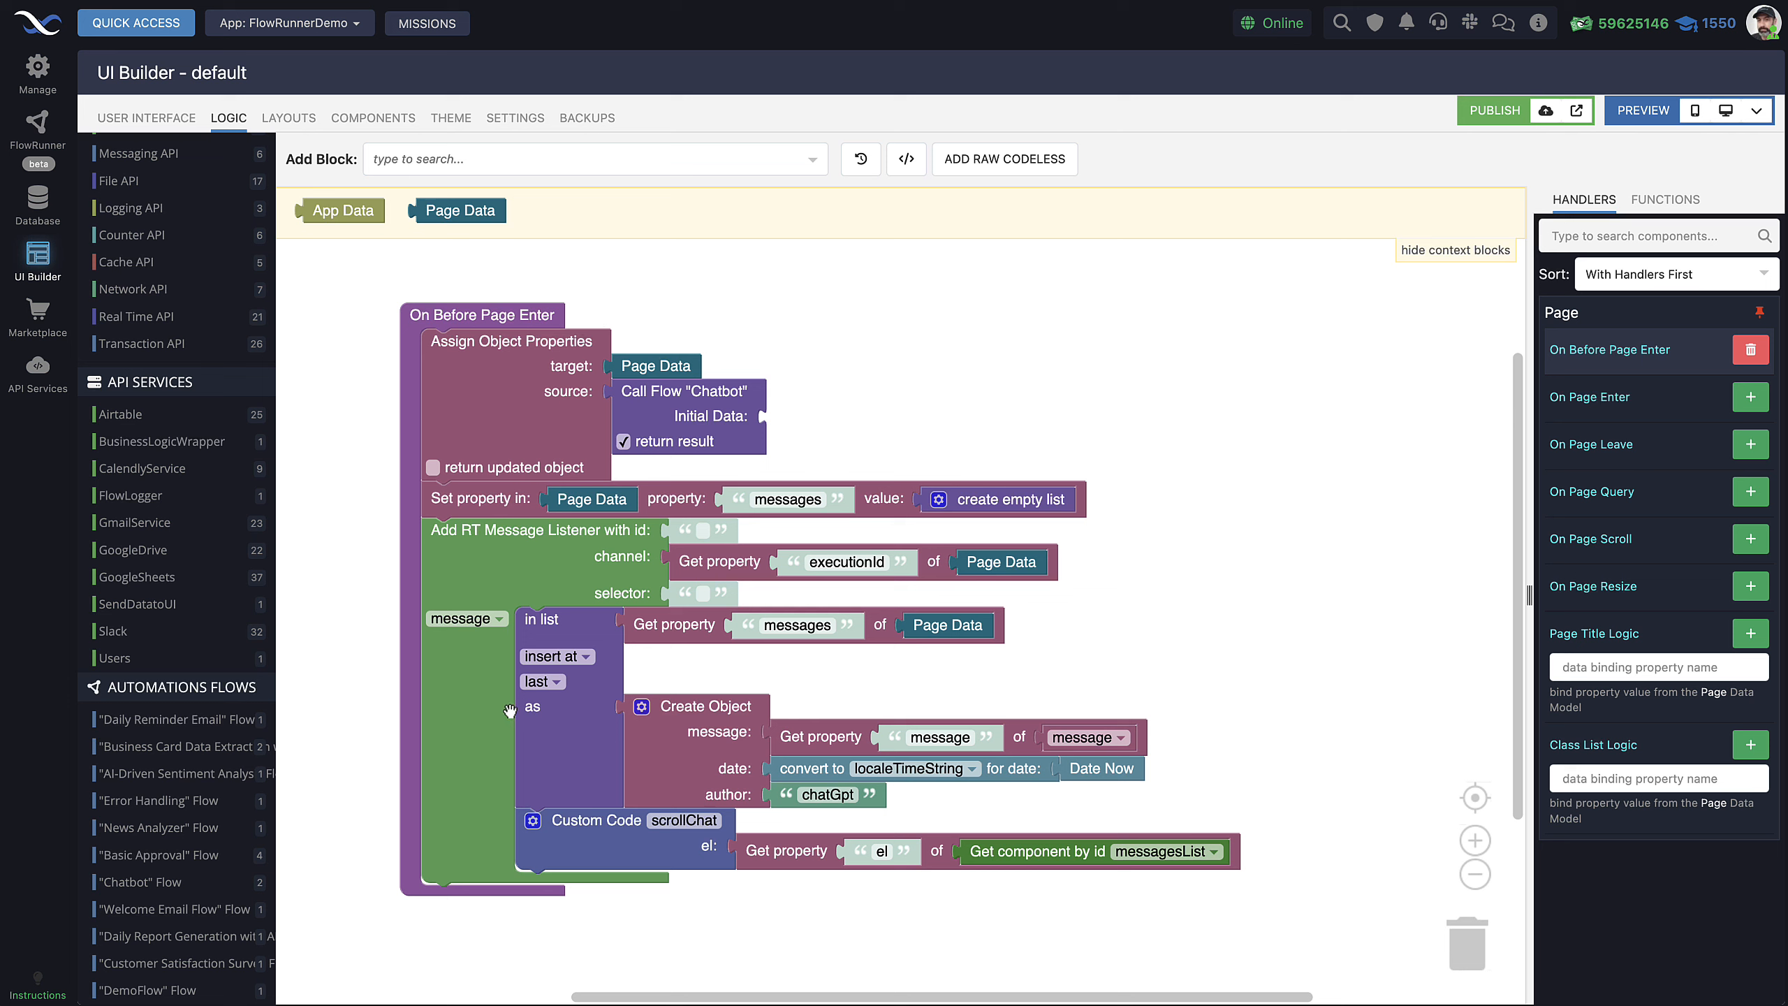
# Inspect the Add RT Message Listener, Call Flow "Chatbot" and executionId blocks, then return to the layout
pyautogui.click(485, 691)
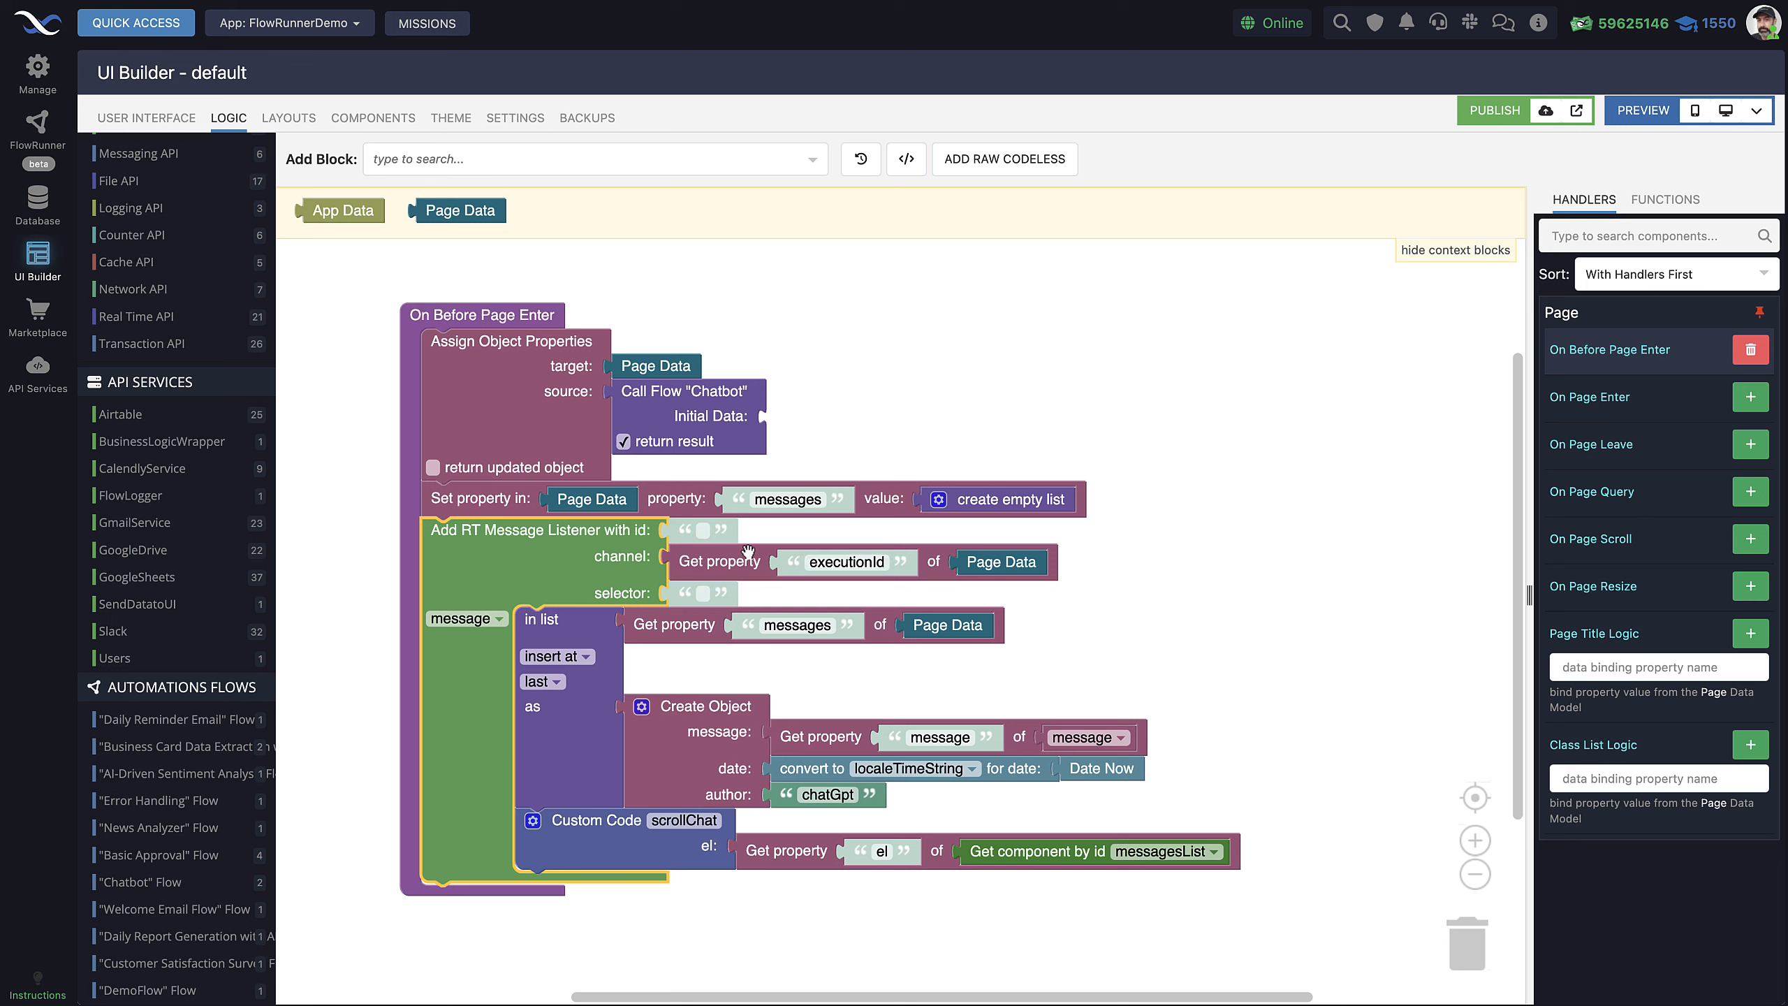
pyautogui.click(747, 442)
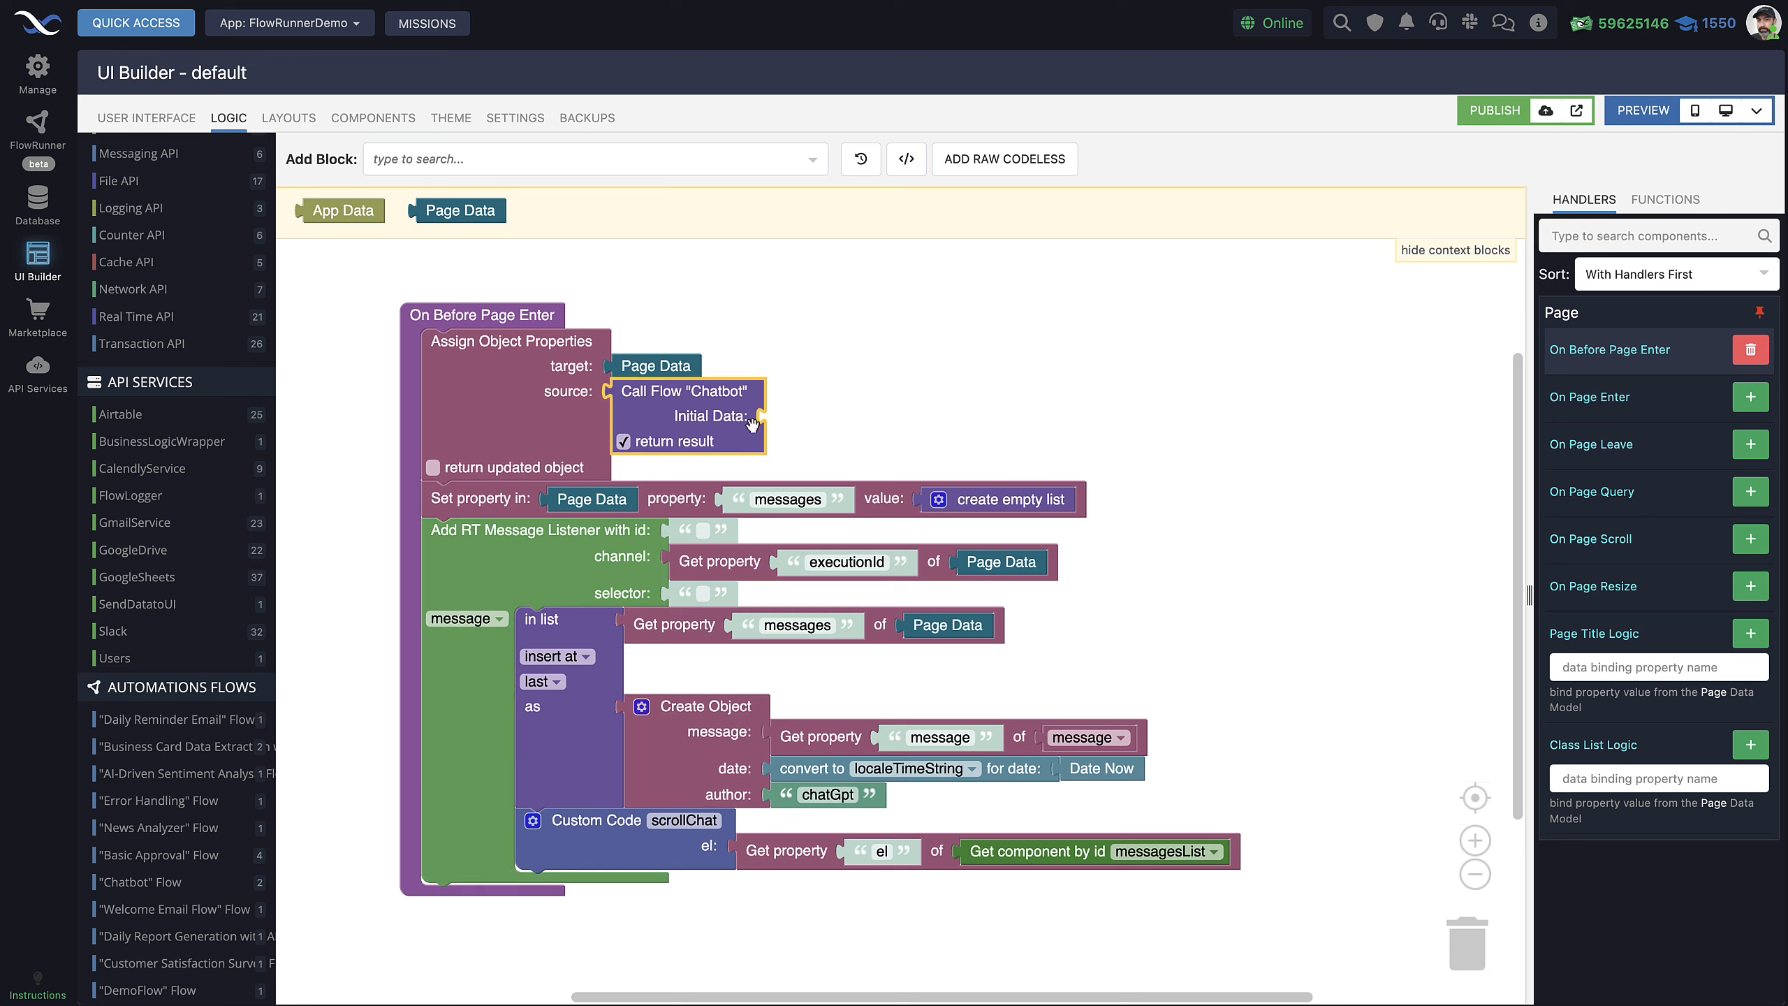
pyautogui.click(560, 384)
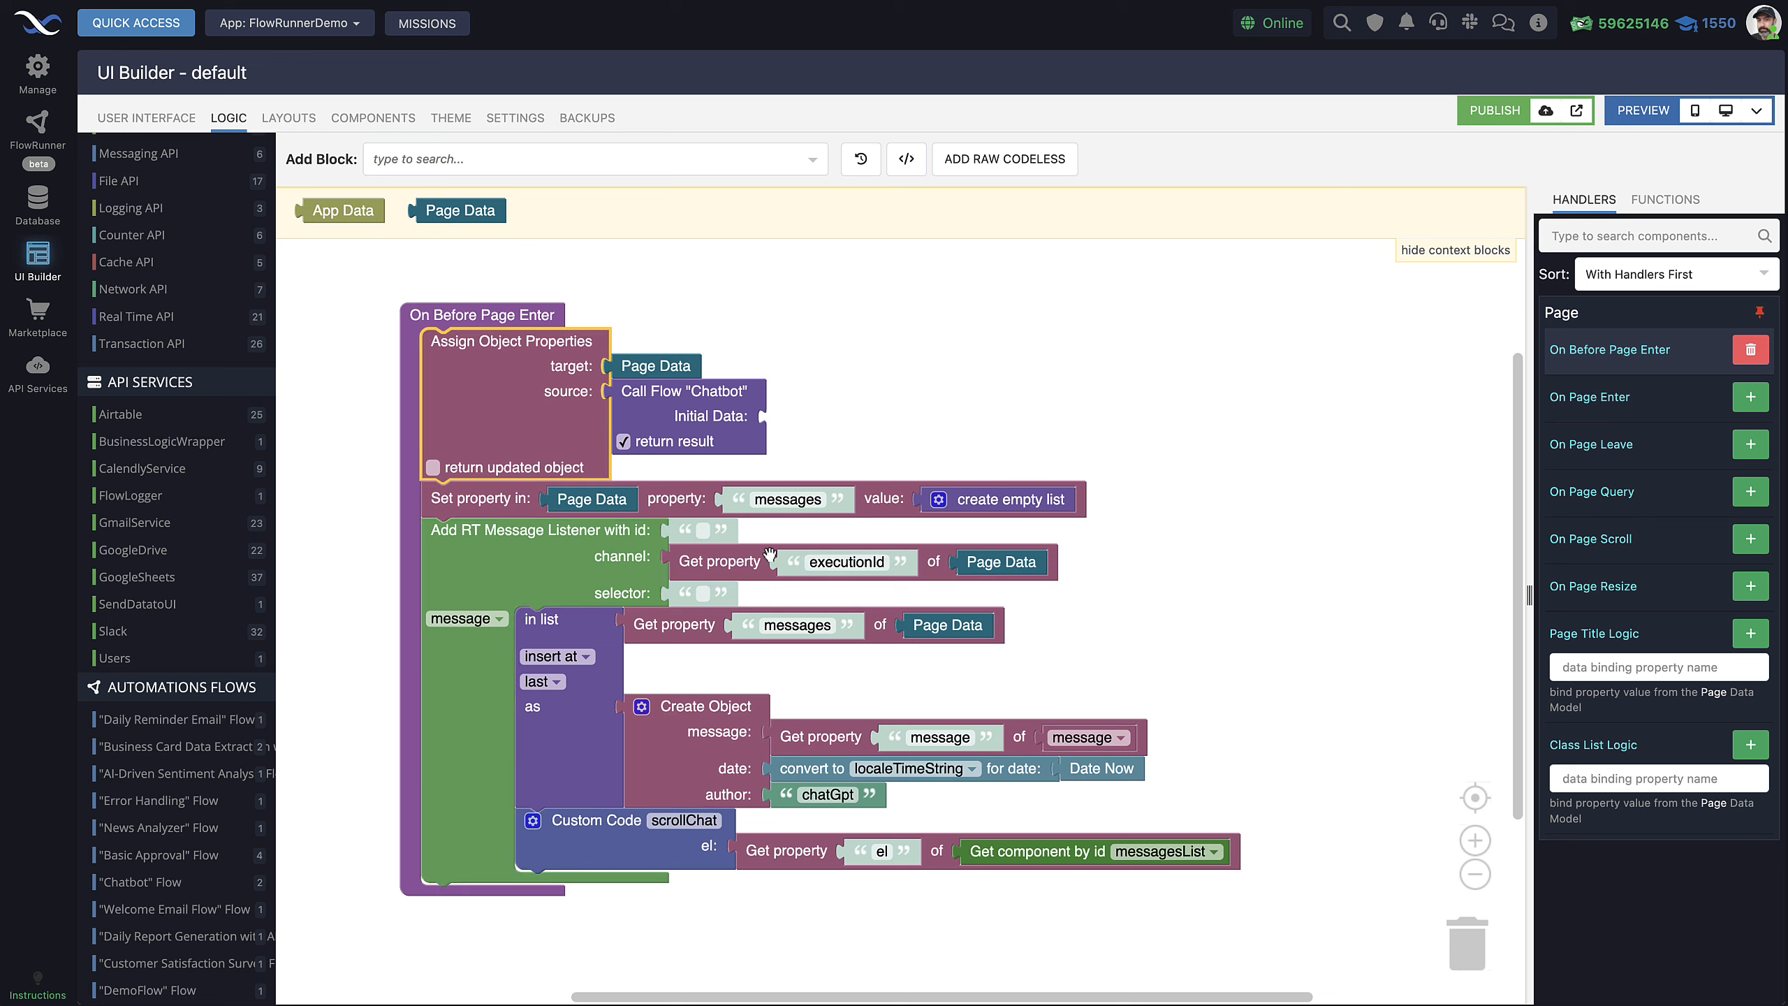
pyautogui.click(833, 561)
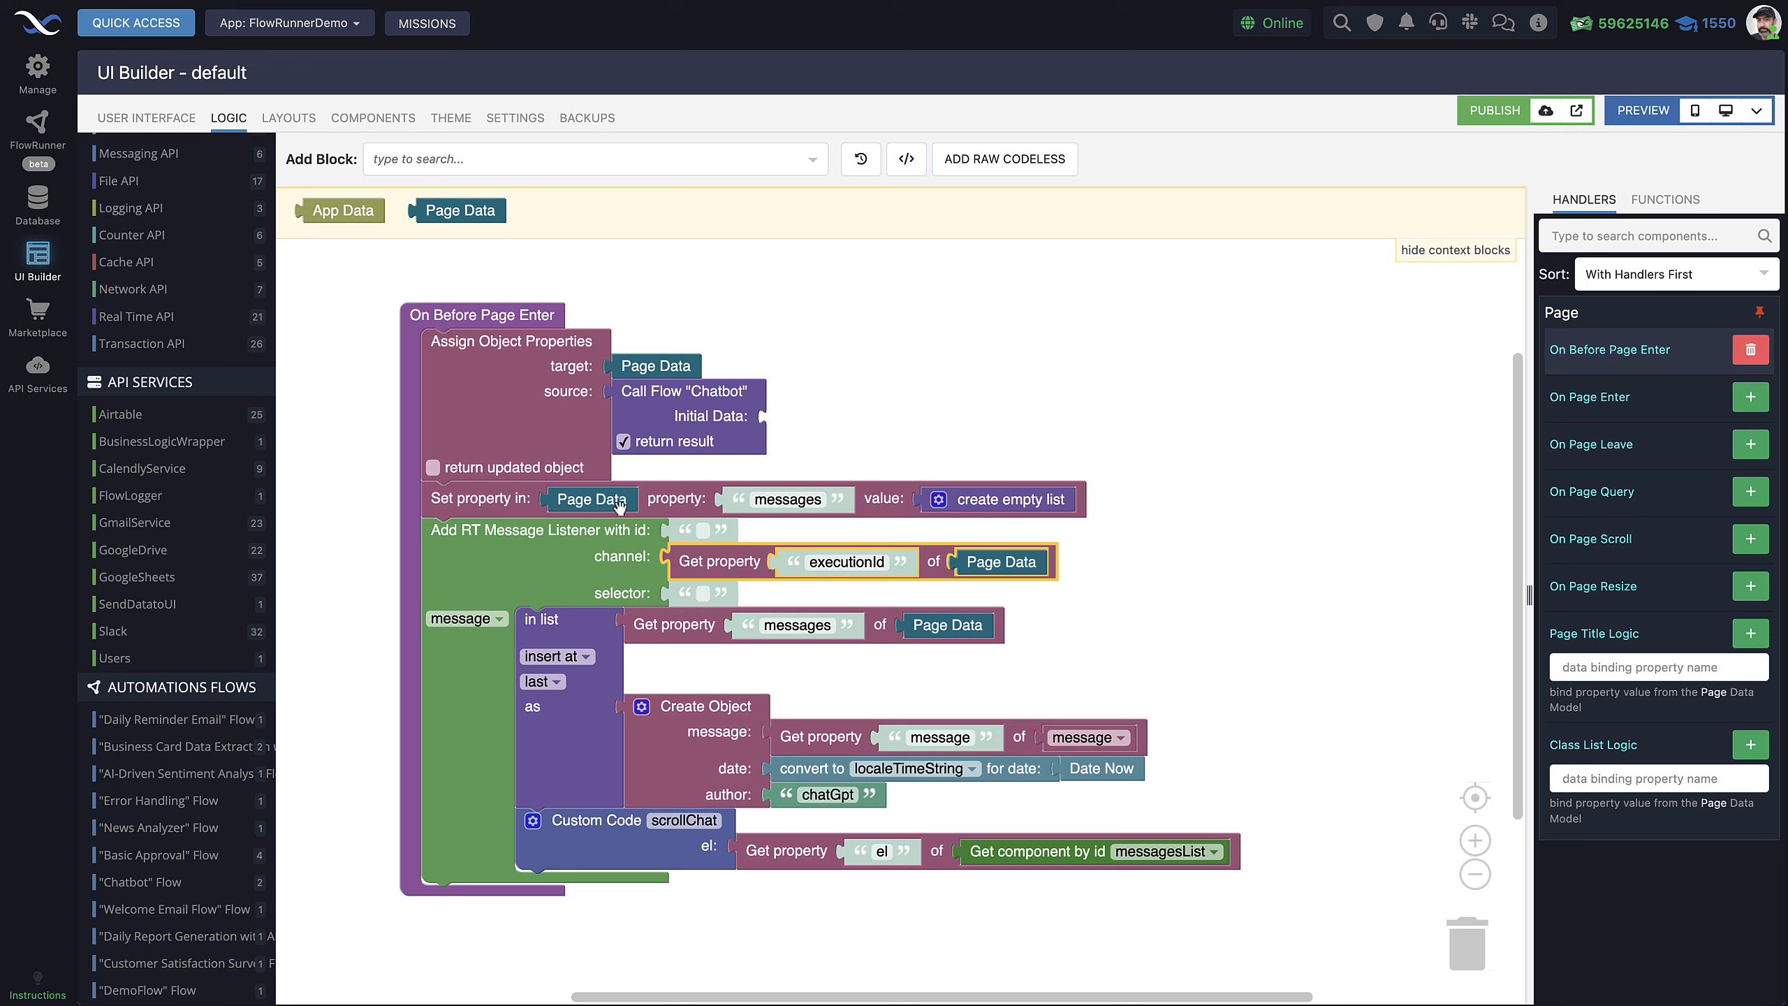
pyautogui.click(503, 569)
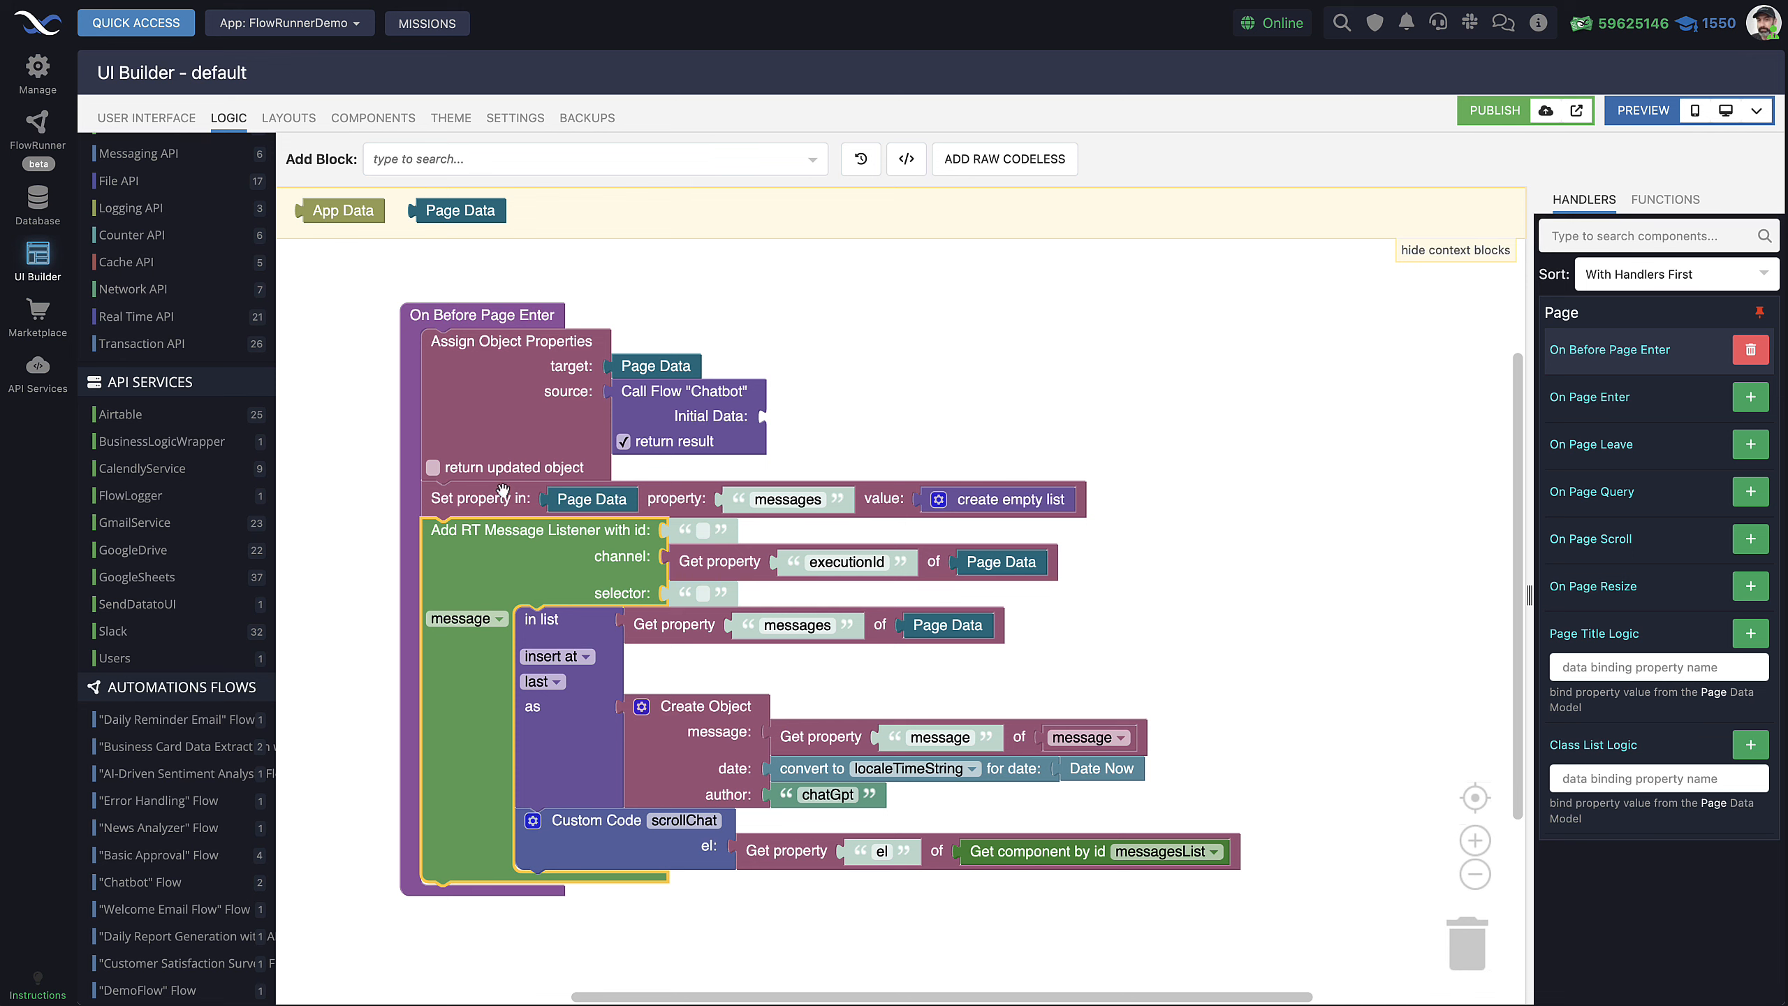
pyautogui.click(156, 119)
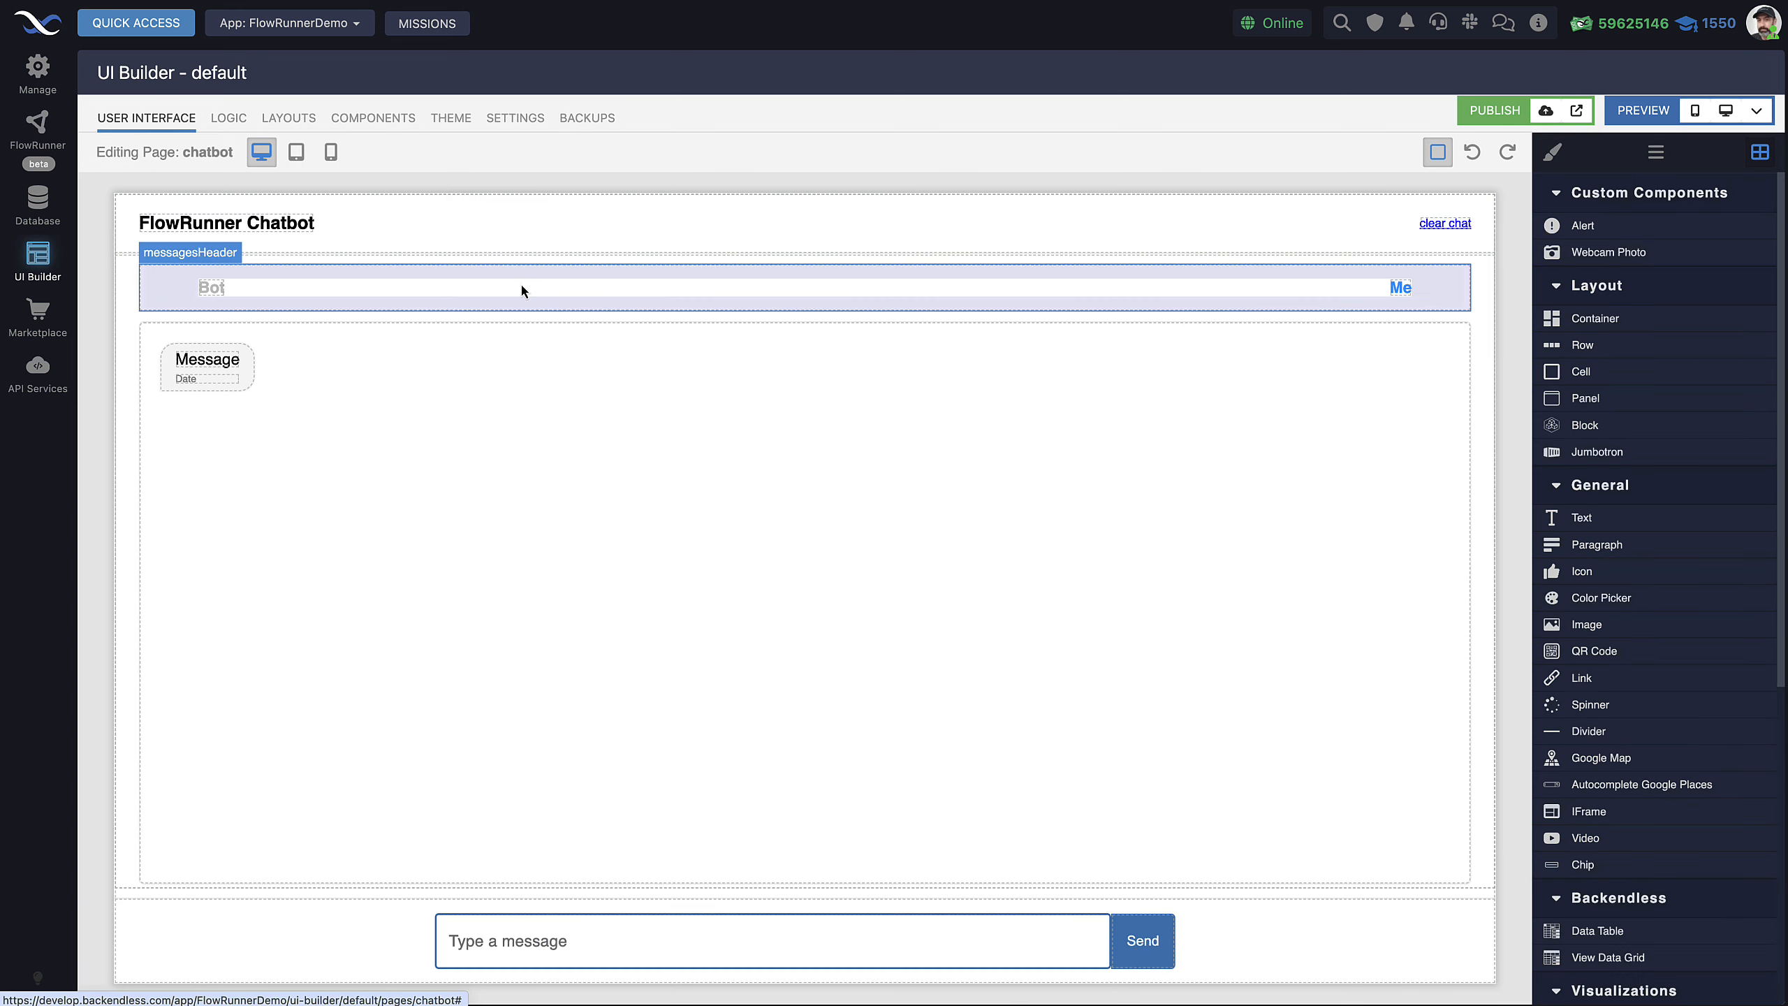
# Open the Send button's On Click logic and bring its handler blocks into view
pyautogui.click(1157, 943)
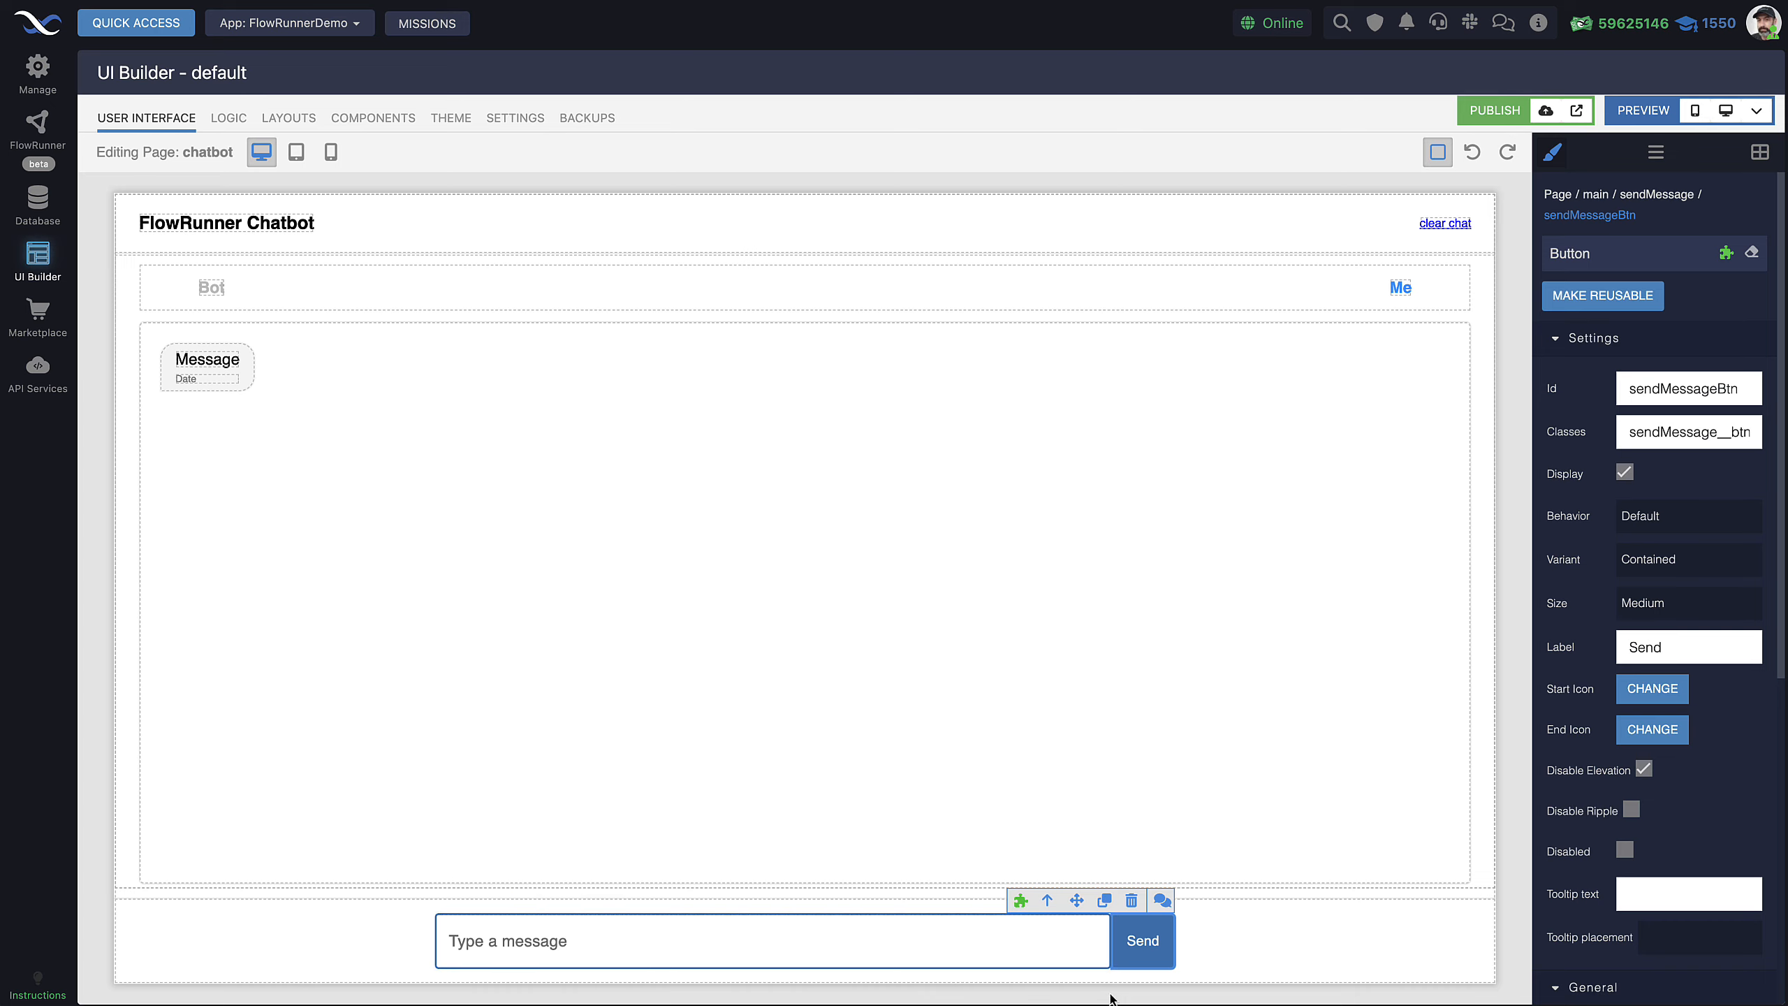
pyautogui.click(1020, 901)
pyautogui.scroll(-3, 1259, 636)
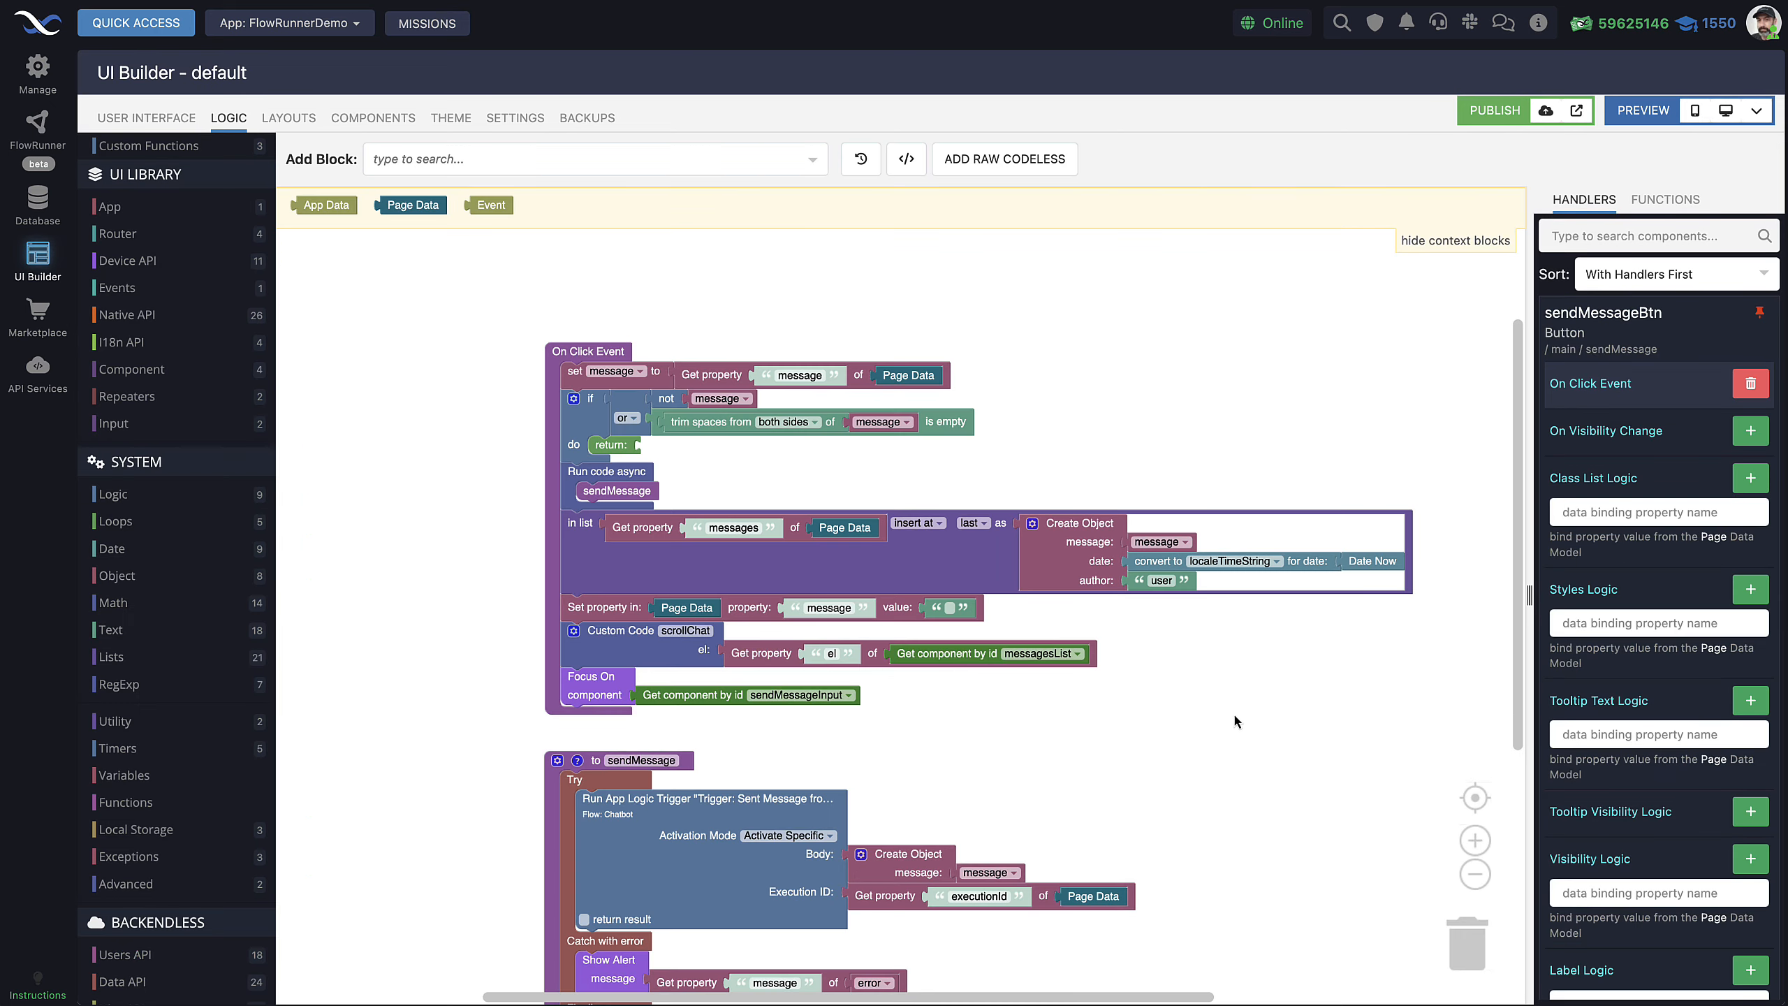
pyautogui.moveTo(1234, 715); pyautogui.dragTo(1164, 644)
pyautogui.scroll(4, 1165, 649)
pyautogui.scroll(-4, 1055, 544)
pyautogui.moveTo(1075, 586); pyautogui.dragTo(1099, 623)
pyautogui.scroll(2, 1089, 599)
pyautogui.moveTo(644, 229); pyautogui.dragTo(662, 267)
pyautogui.scroll(2, 1053, 443)
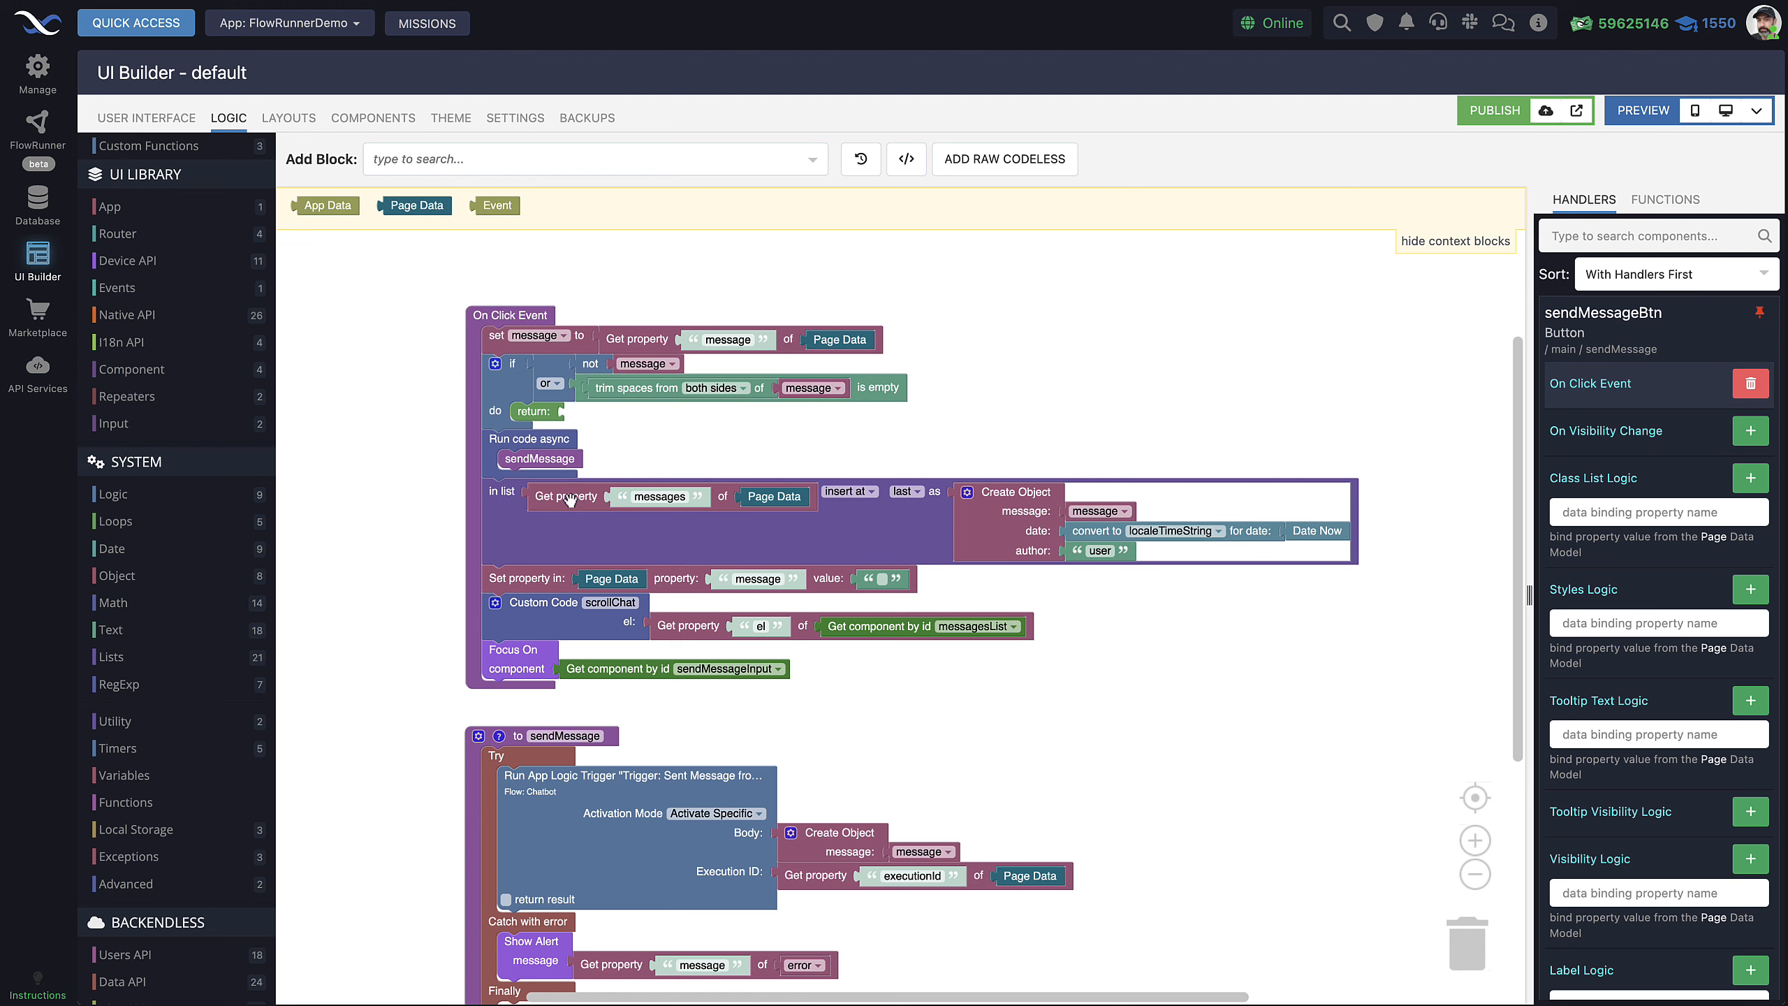
pyautogui.moveTo(1006, 427); pyautogui.dragTo(979, 416)
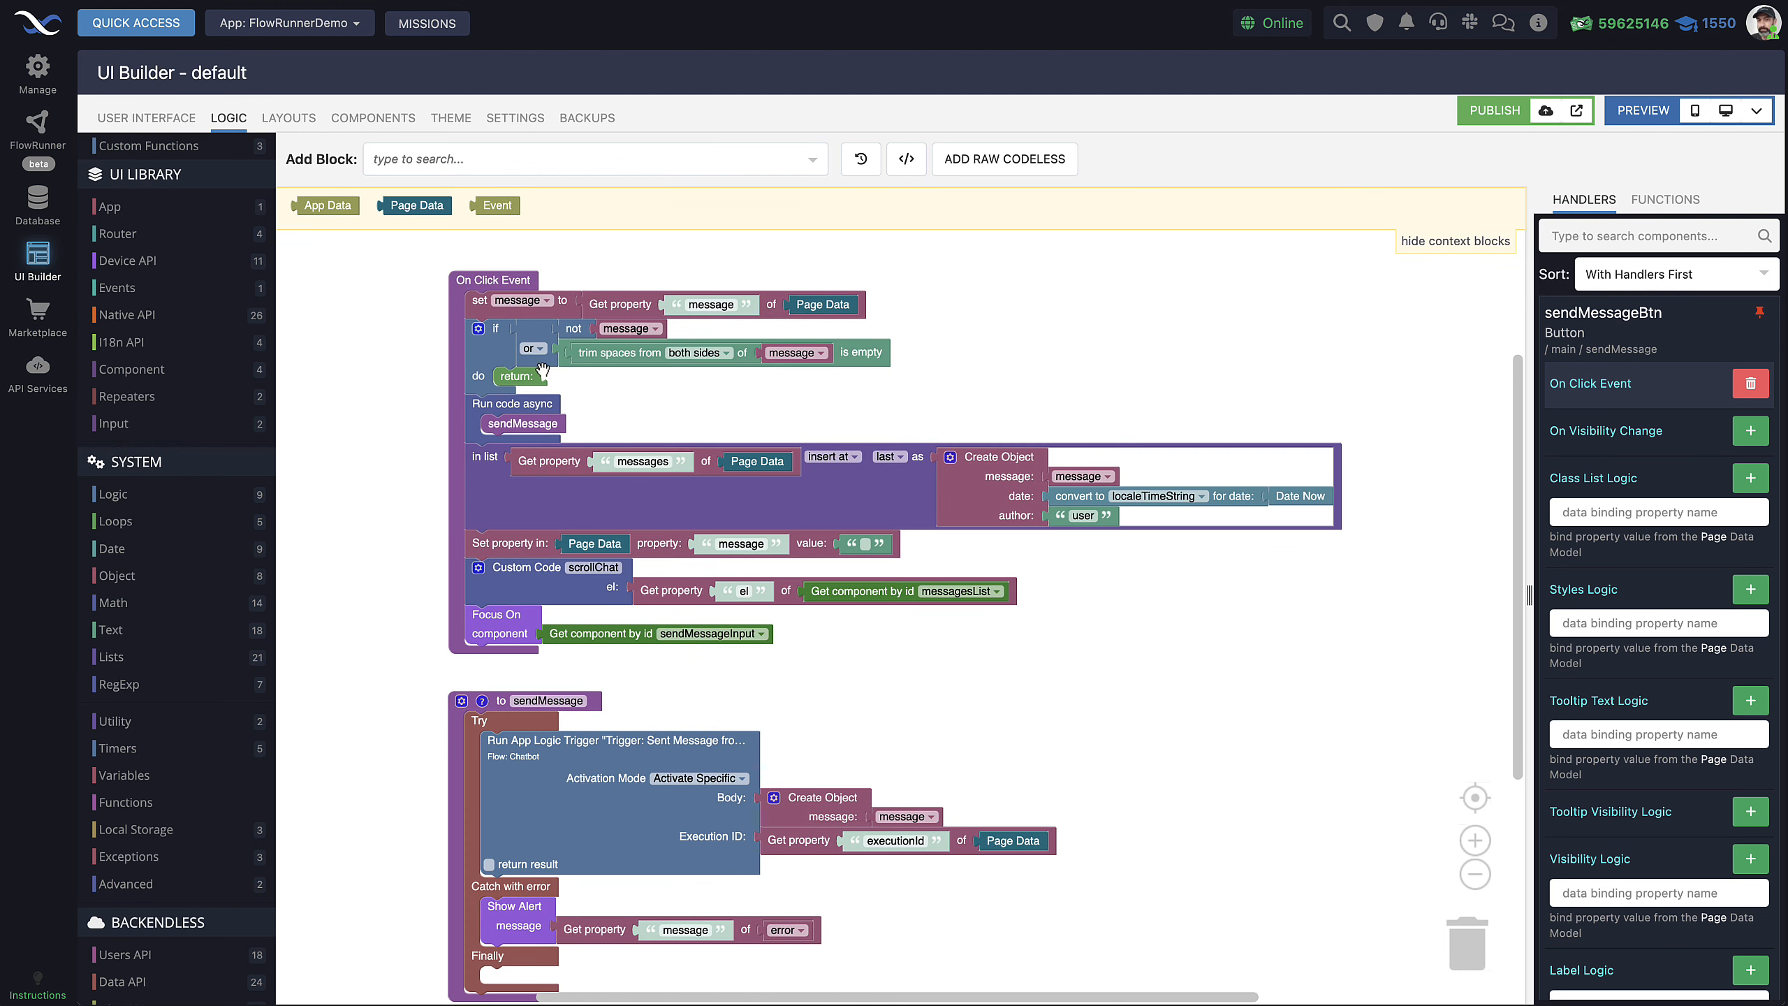
# Inspect the block running sendMessage asynchronously and center the sendMessage function
pyautogui.click(522, 408)
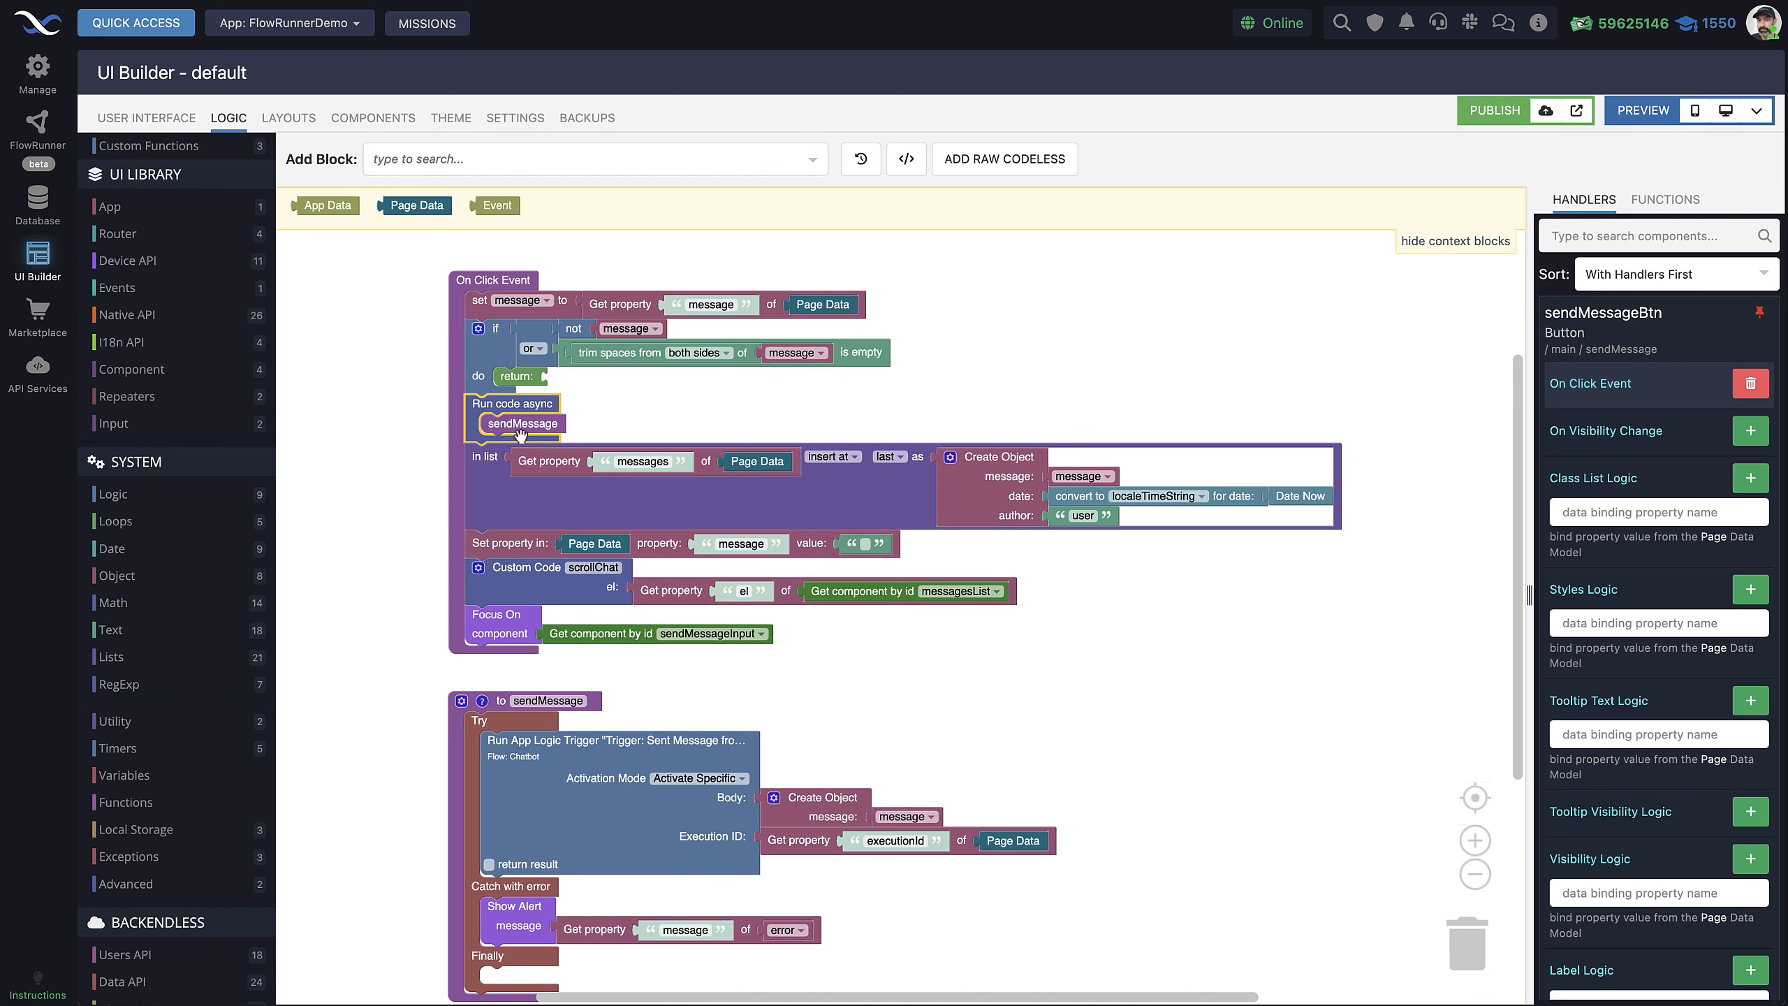
pyautogui.moveTo(954, 716); pyautogui.dragTo(981, 624)
pyautogui.scroll(2, 981, 623)
pyautogui.moveTo(935, 681); pyautogui.dragTo(1067, 572)
pyautogui.scroll(1, 1050, 590)
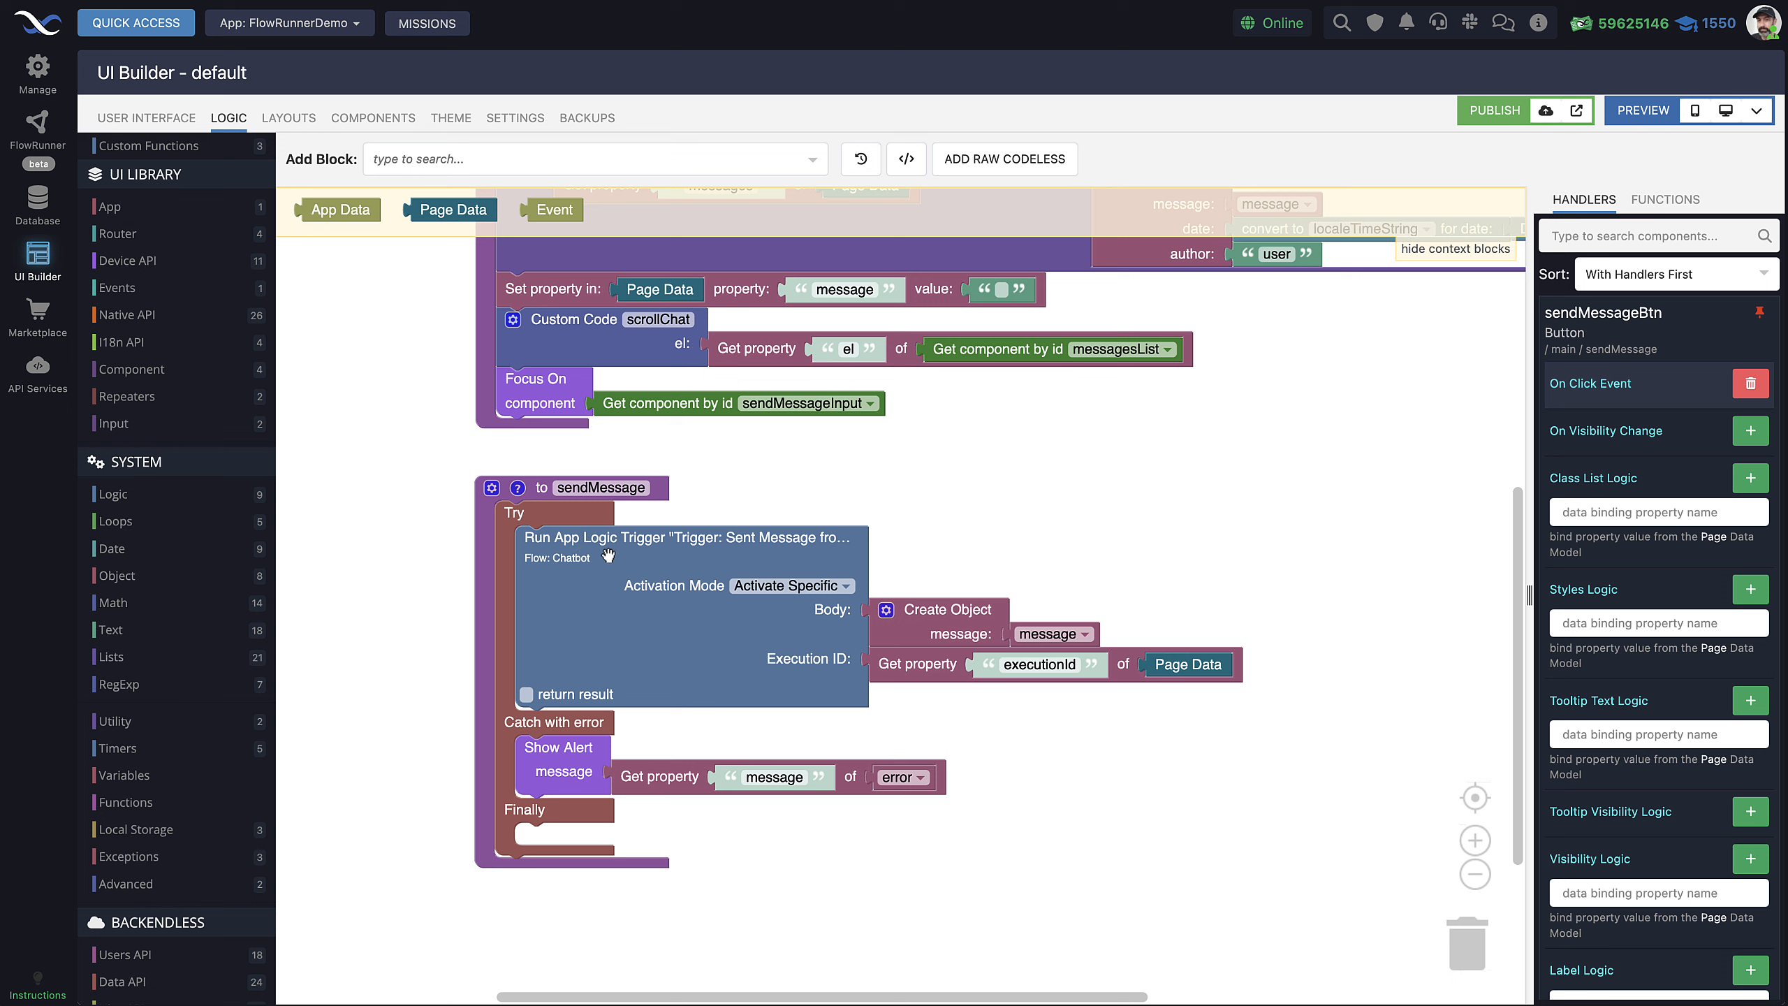
# Inspect the Chatbot flow's Run App Logic Trigger block, its executionId lookup and message body object
pyautogui.click(589, 617)
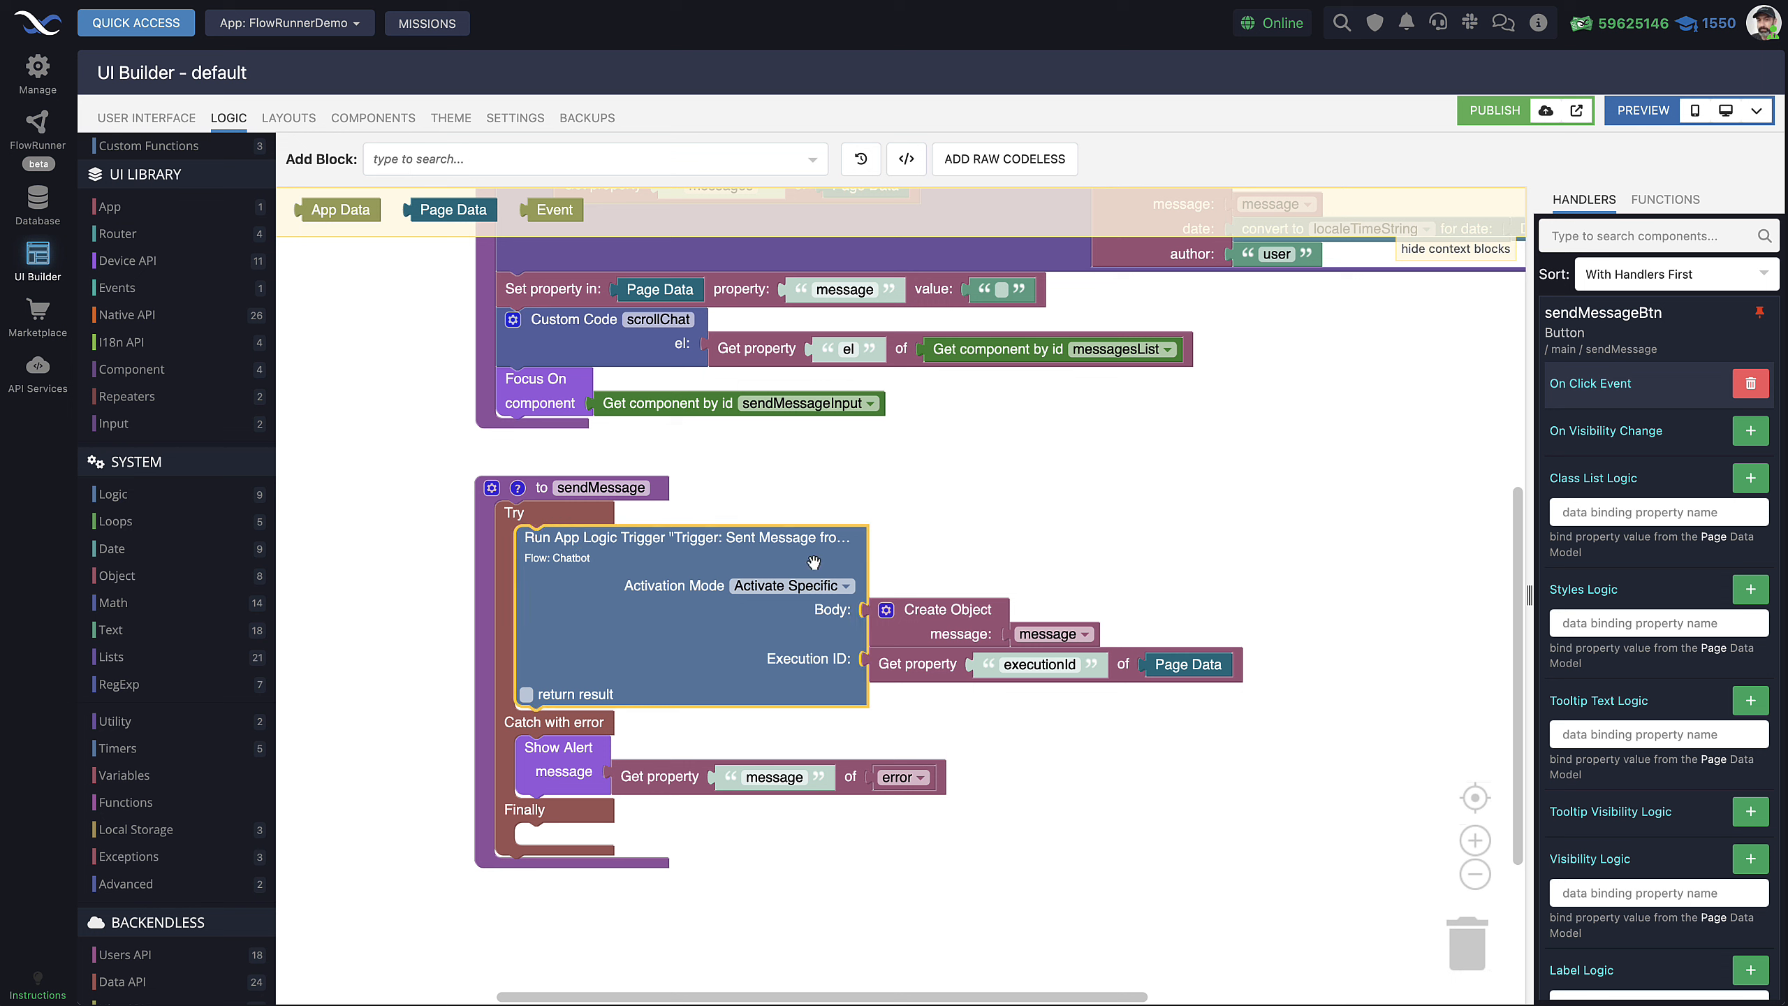
pyautogui.scroll(-9, 142, 704)
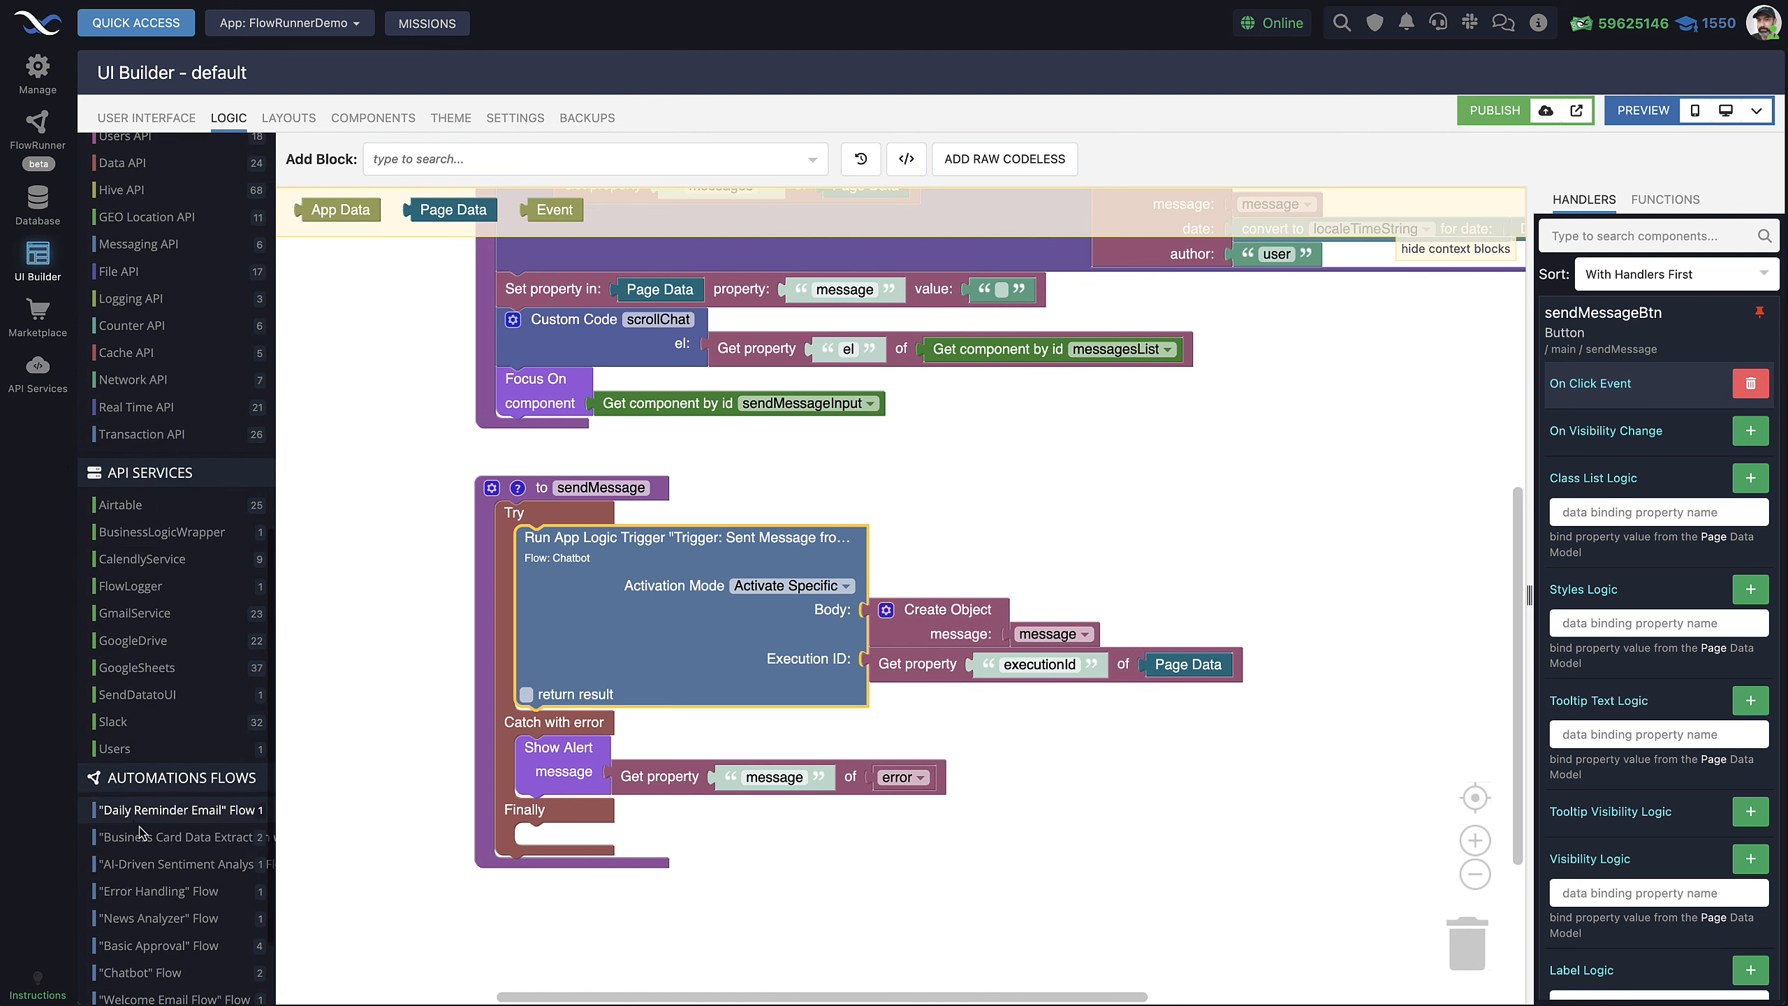
pyautogui.click(198, 877)
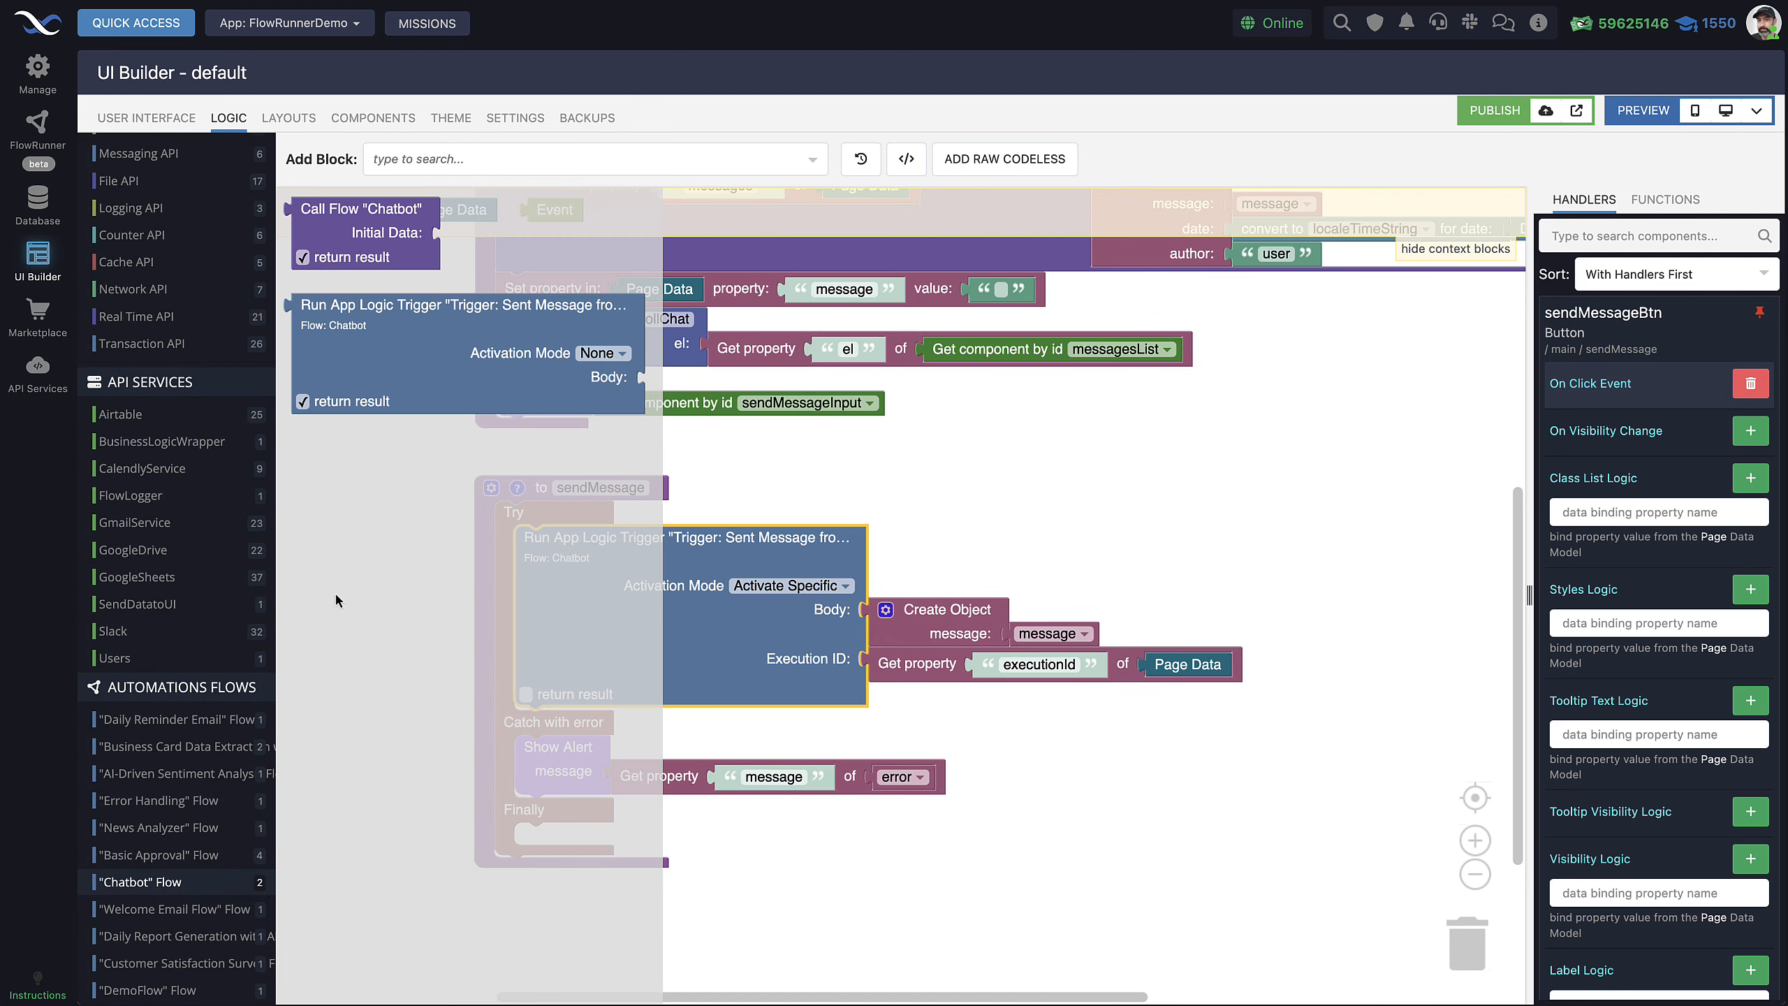
pyautogui.click(1077, 525)
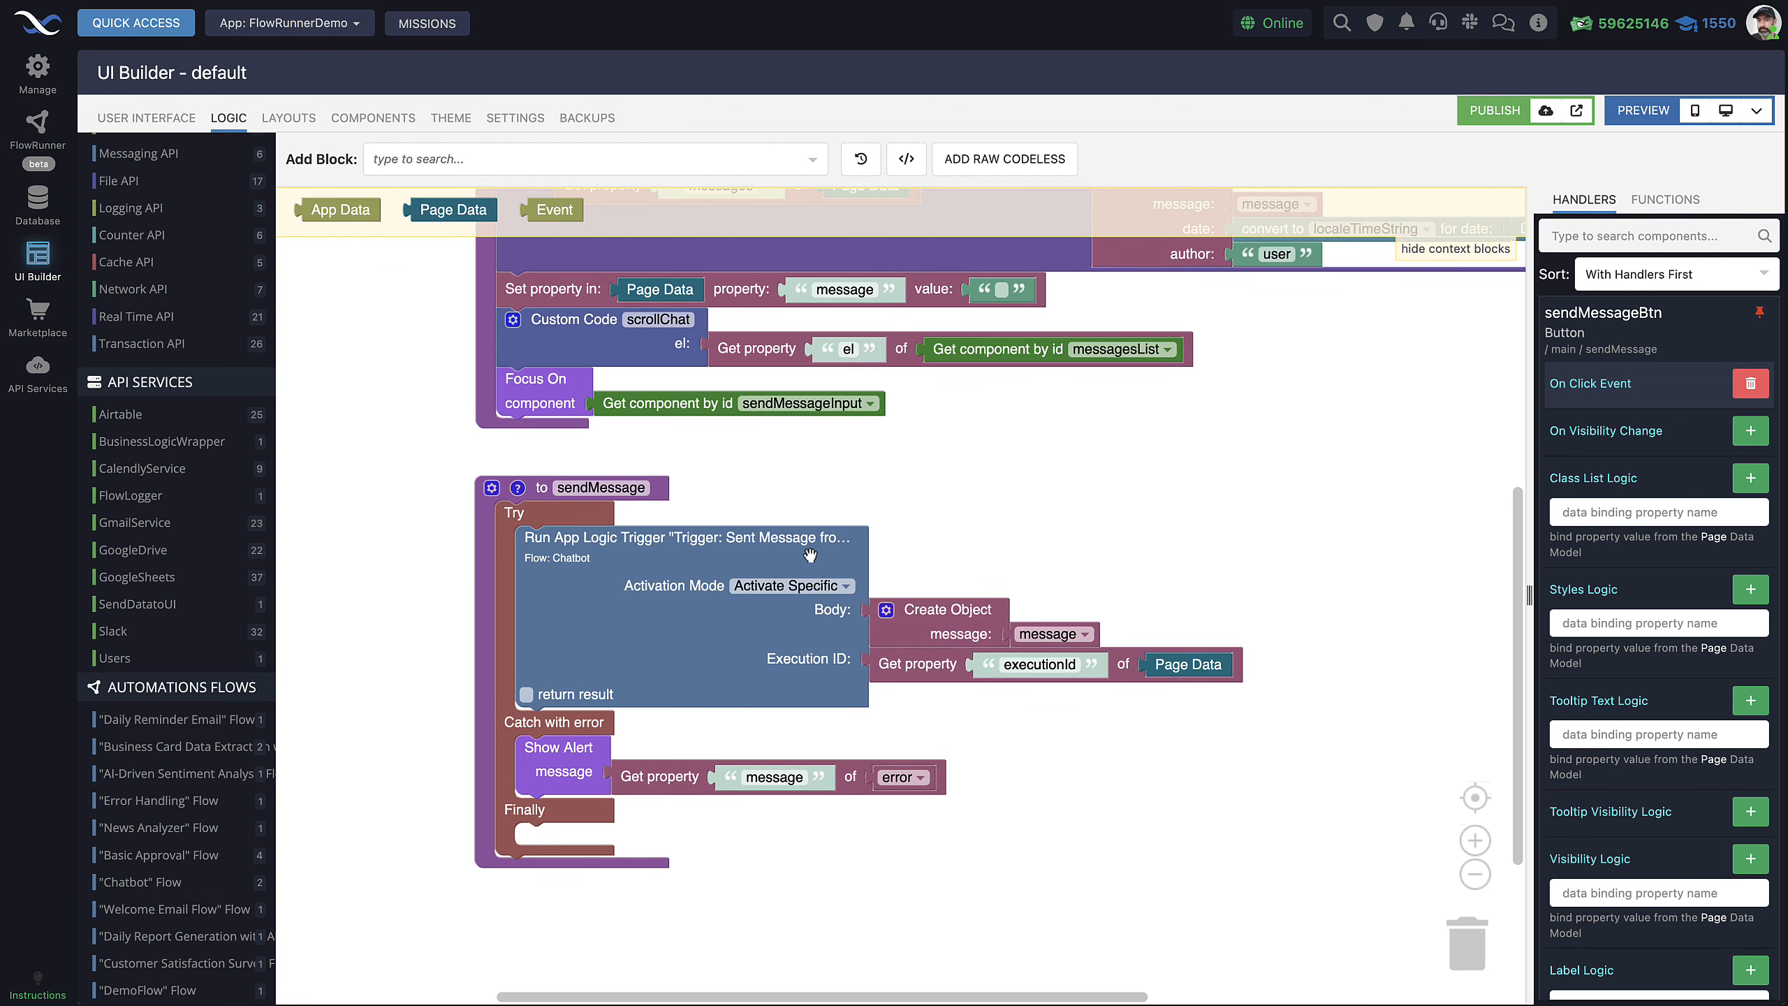
pyautogui.click(543, 526)
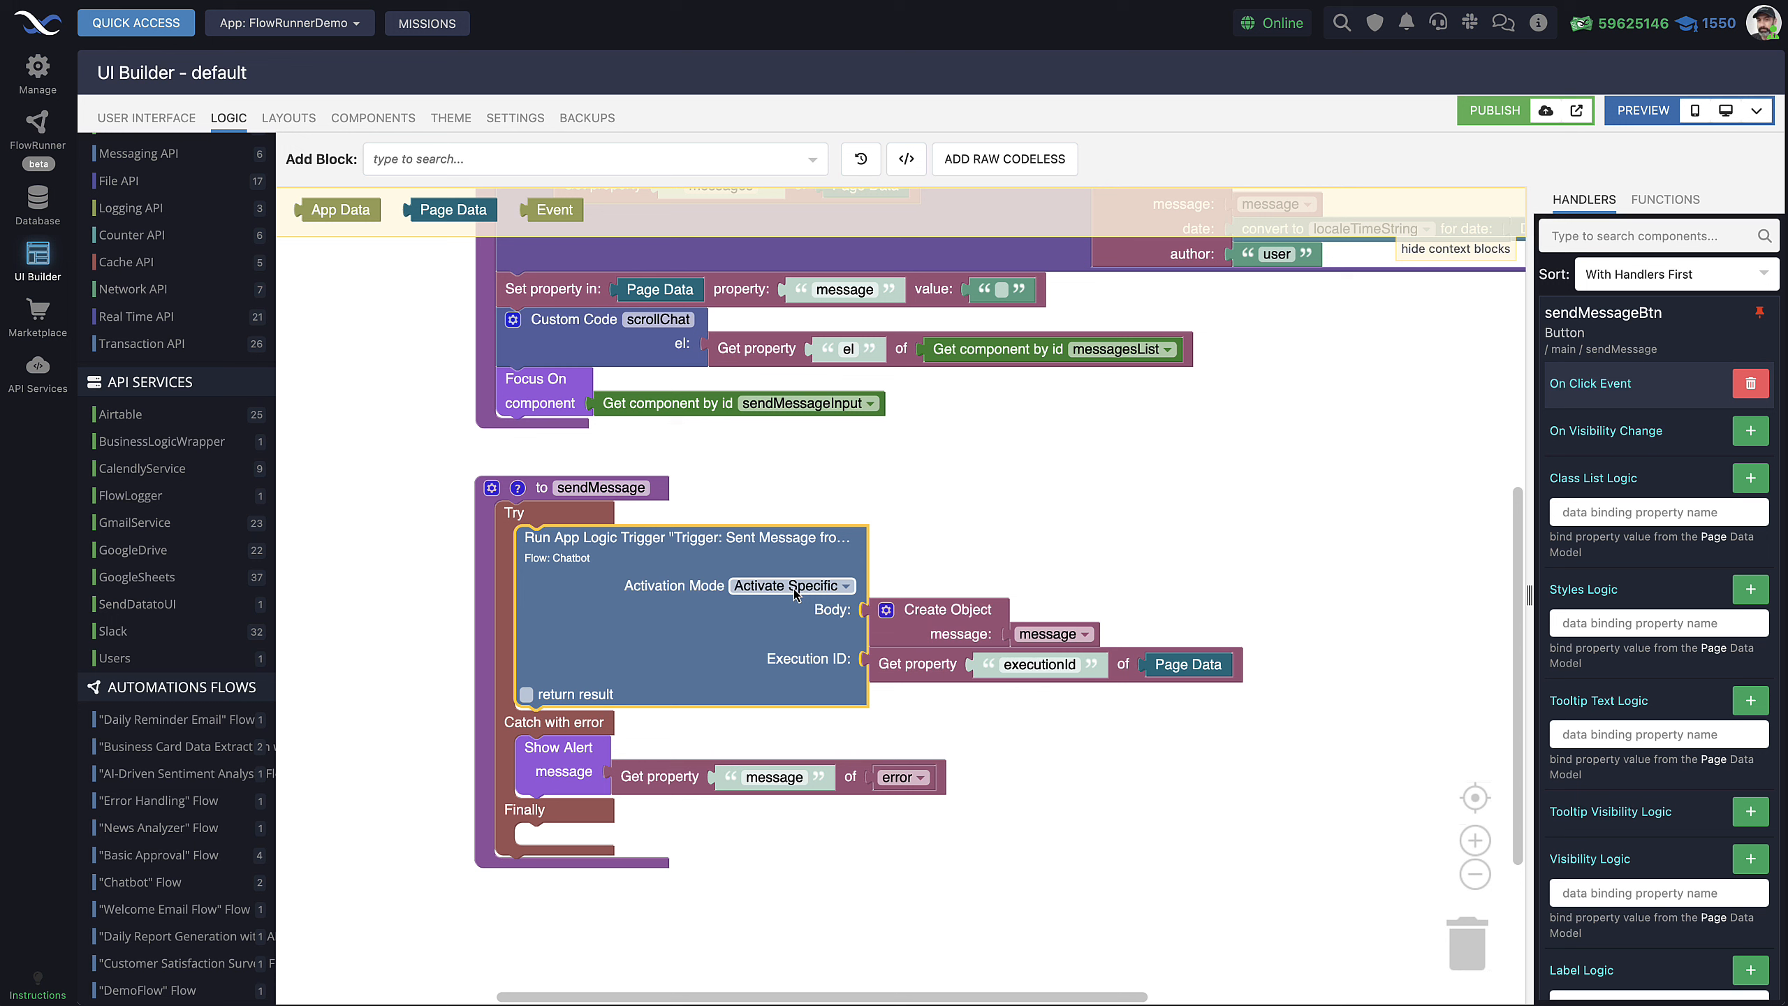
pyautogui.click(918, 665)
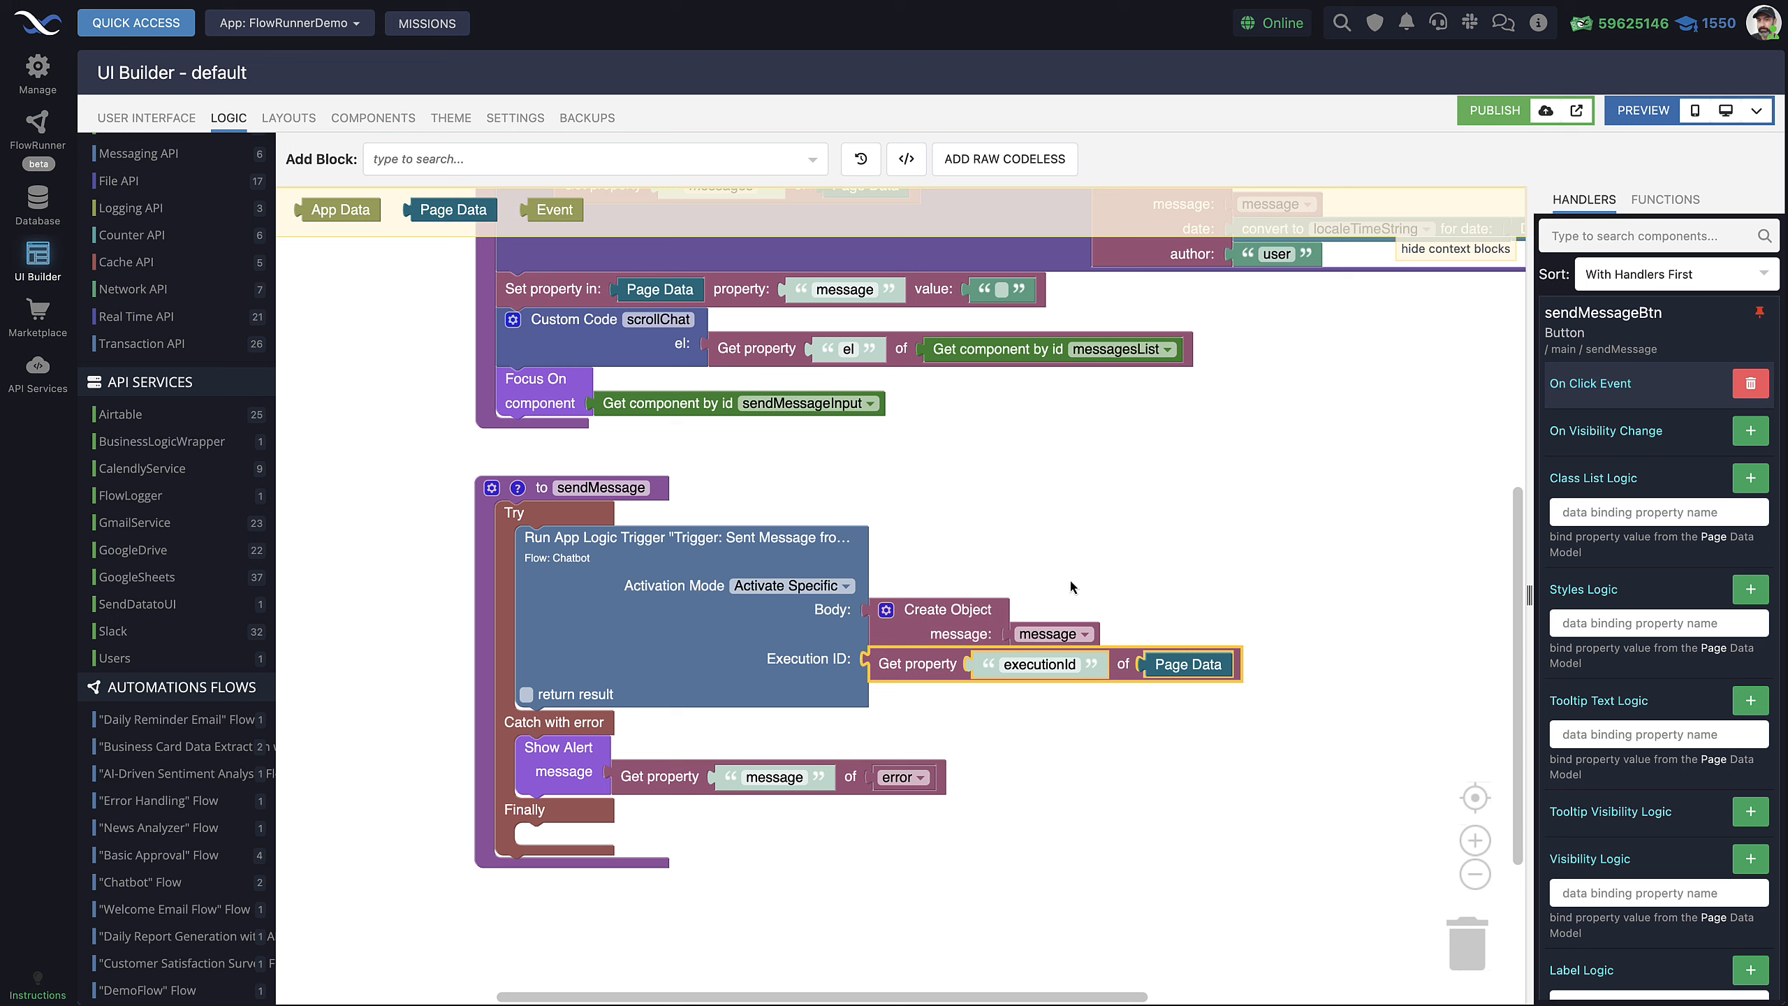
pyautogui.click(948, 635)
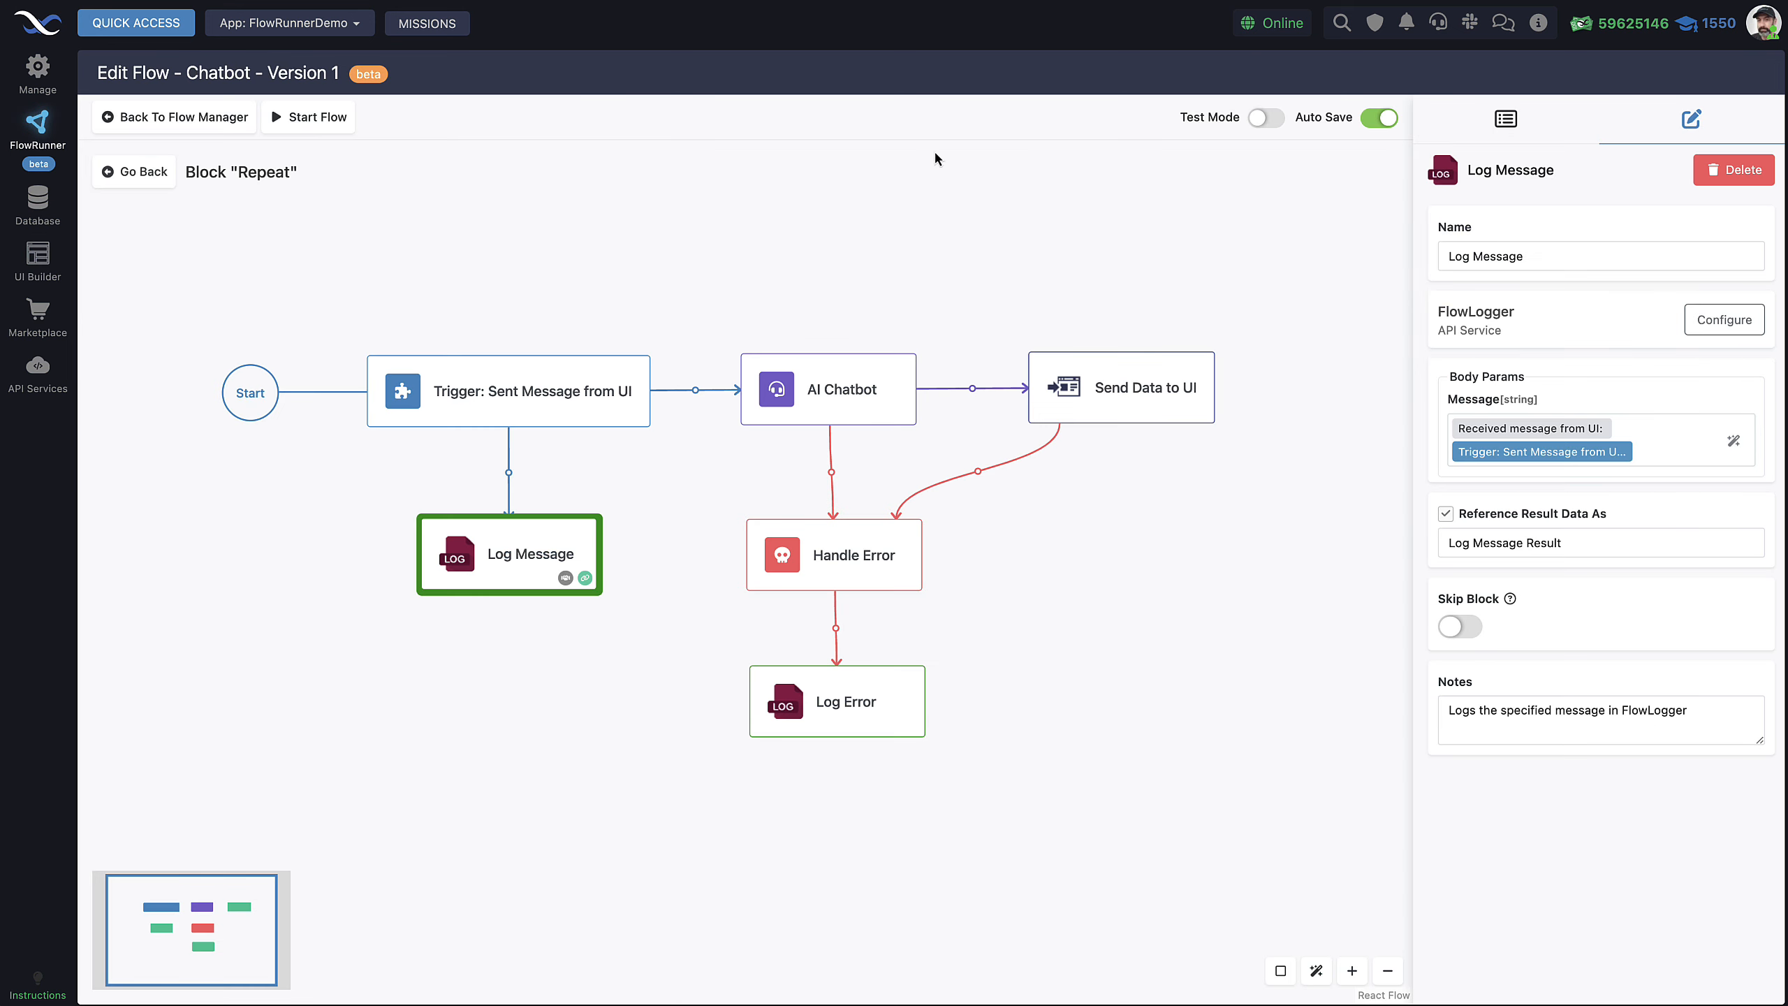
pyautogui.click(1107, 404)
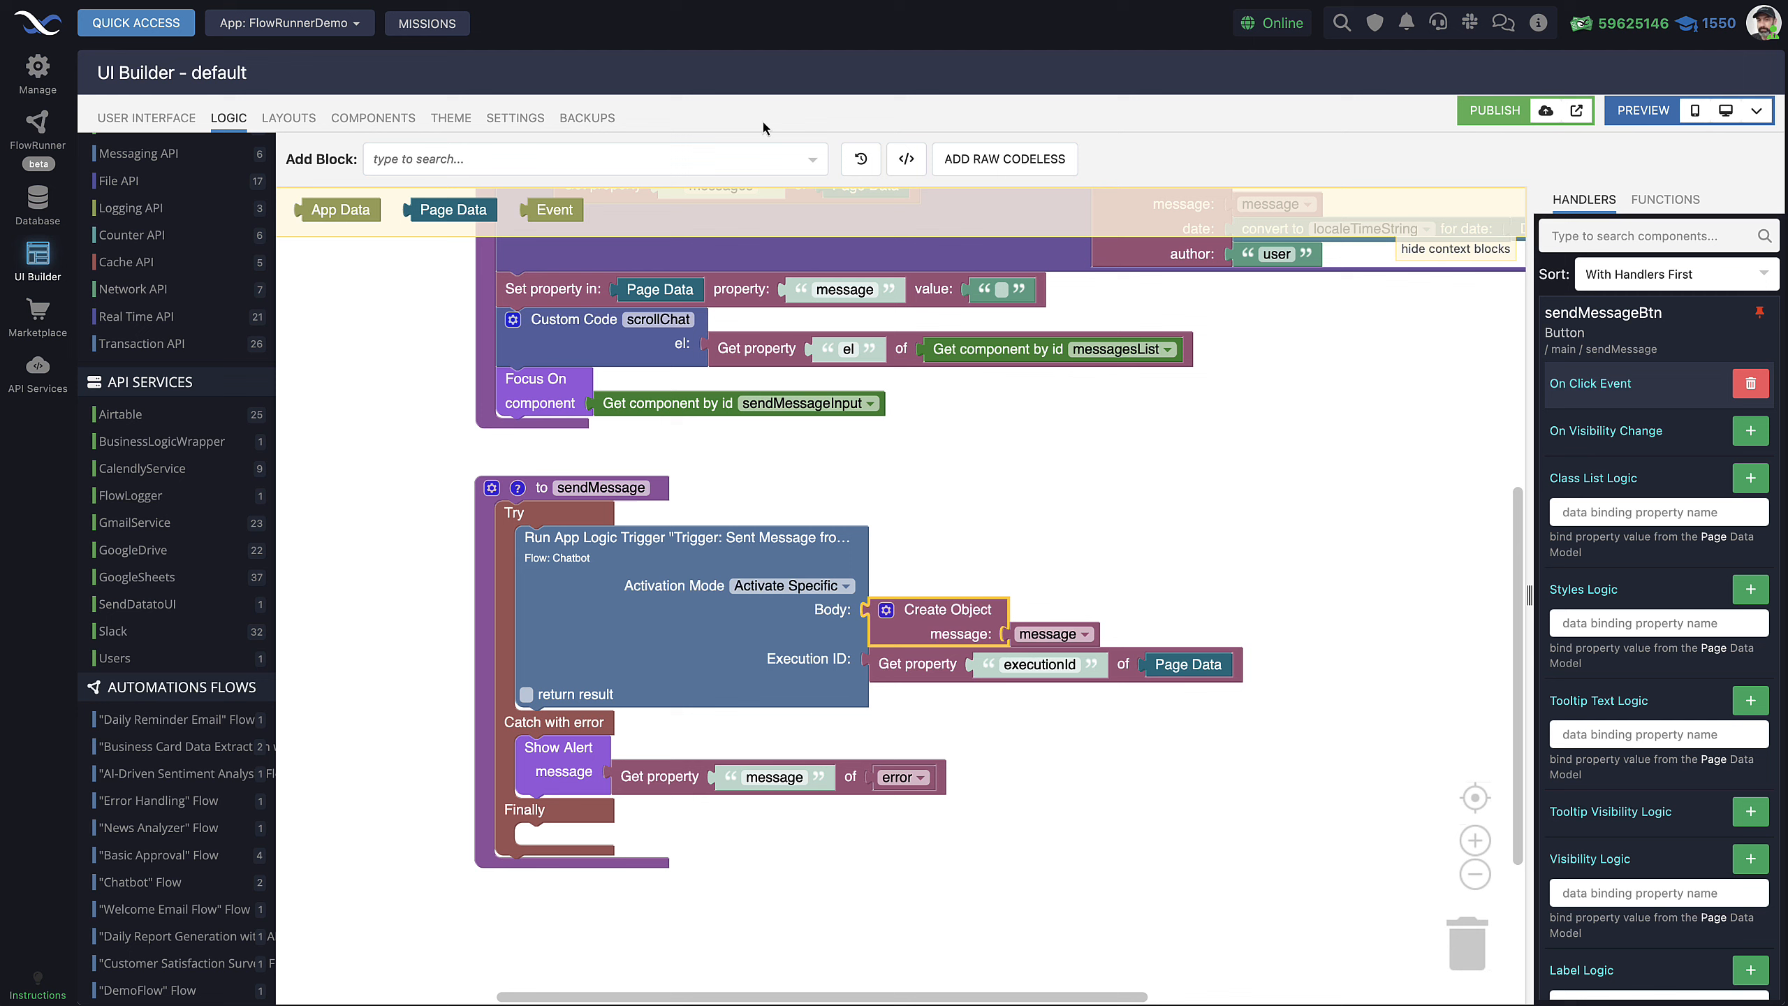
# Open the chat page's On Before Page Enter logic in UI Builder
pyautogui.click(147, 117)
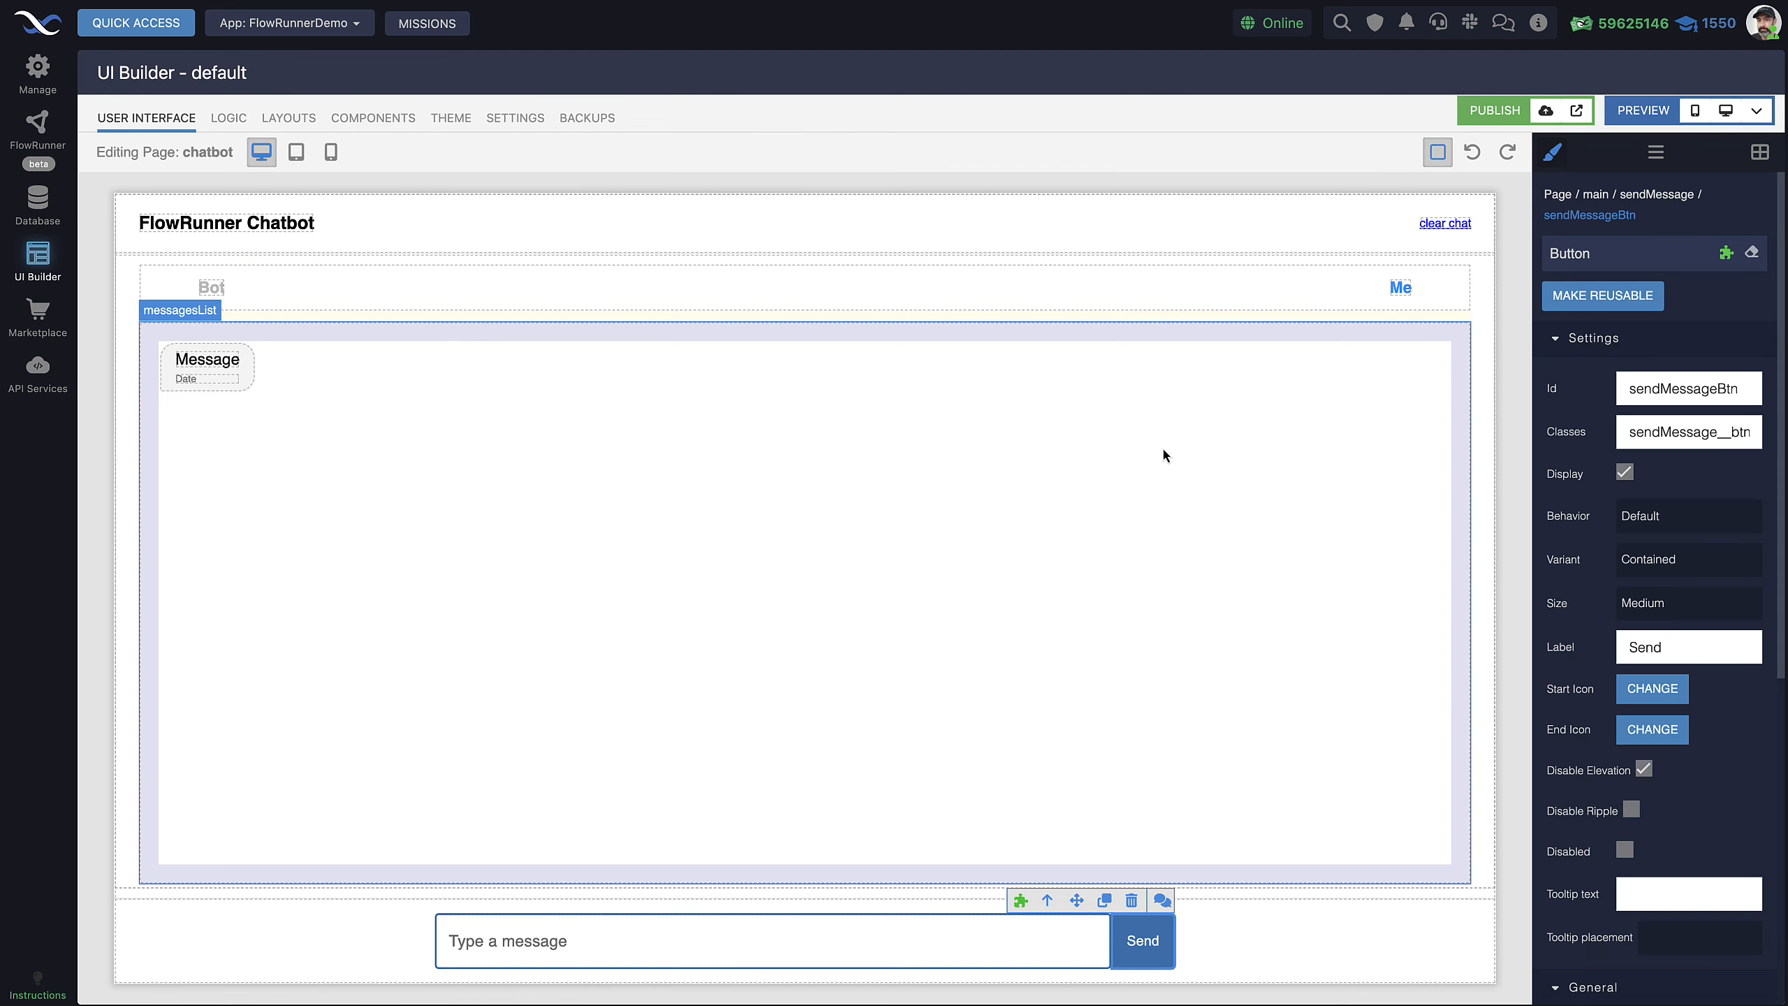
pyautogui.click(1559, 196)
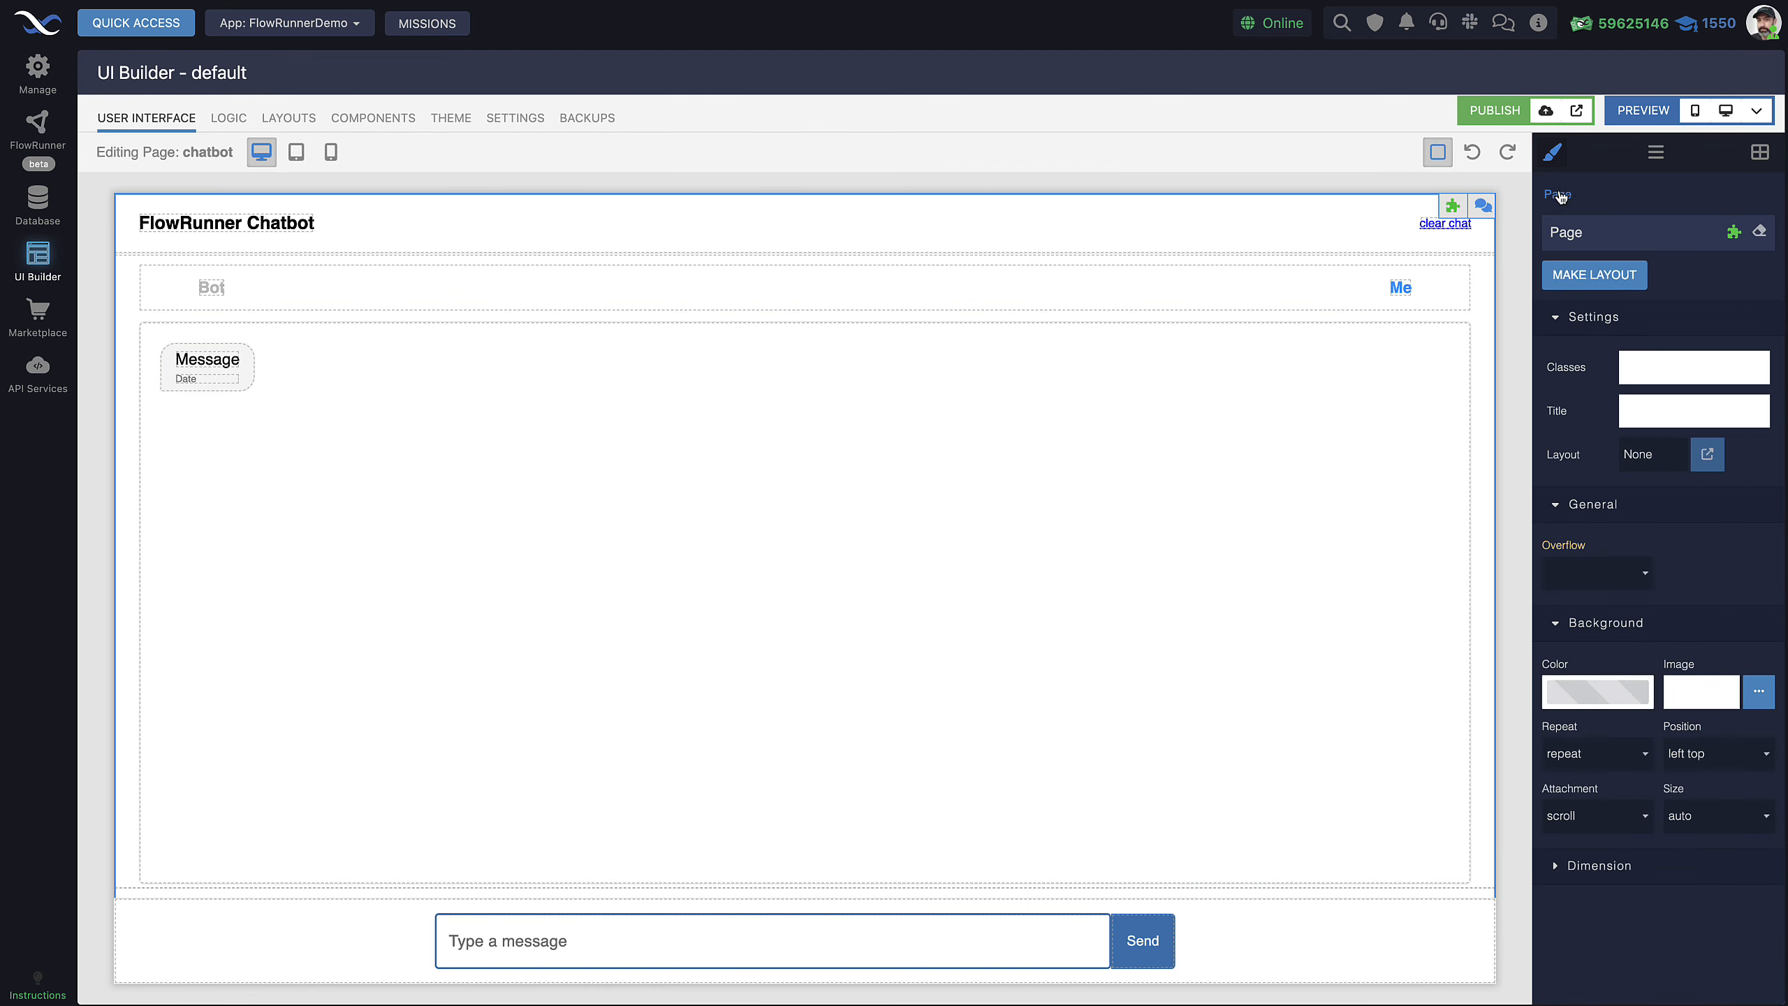
pyautogui.click(1734, 232)
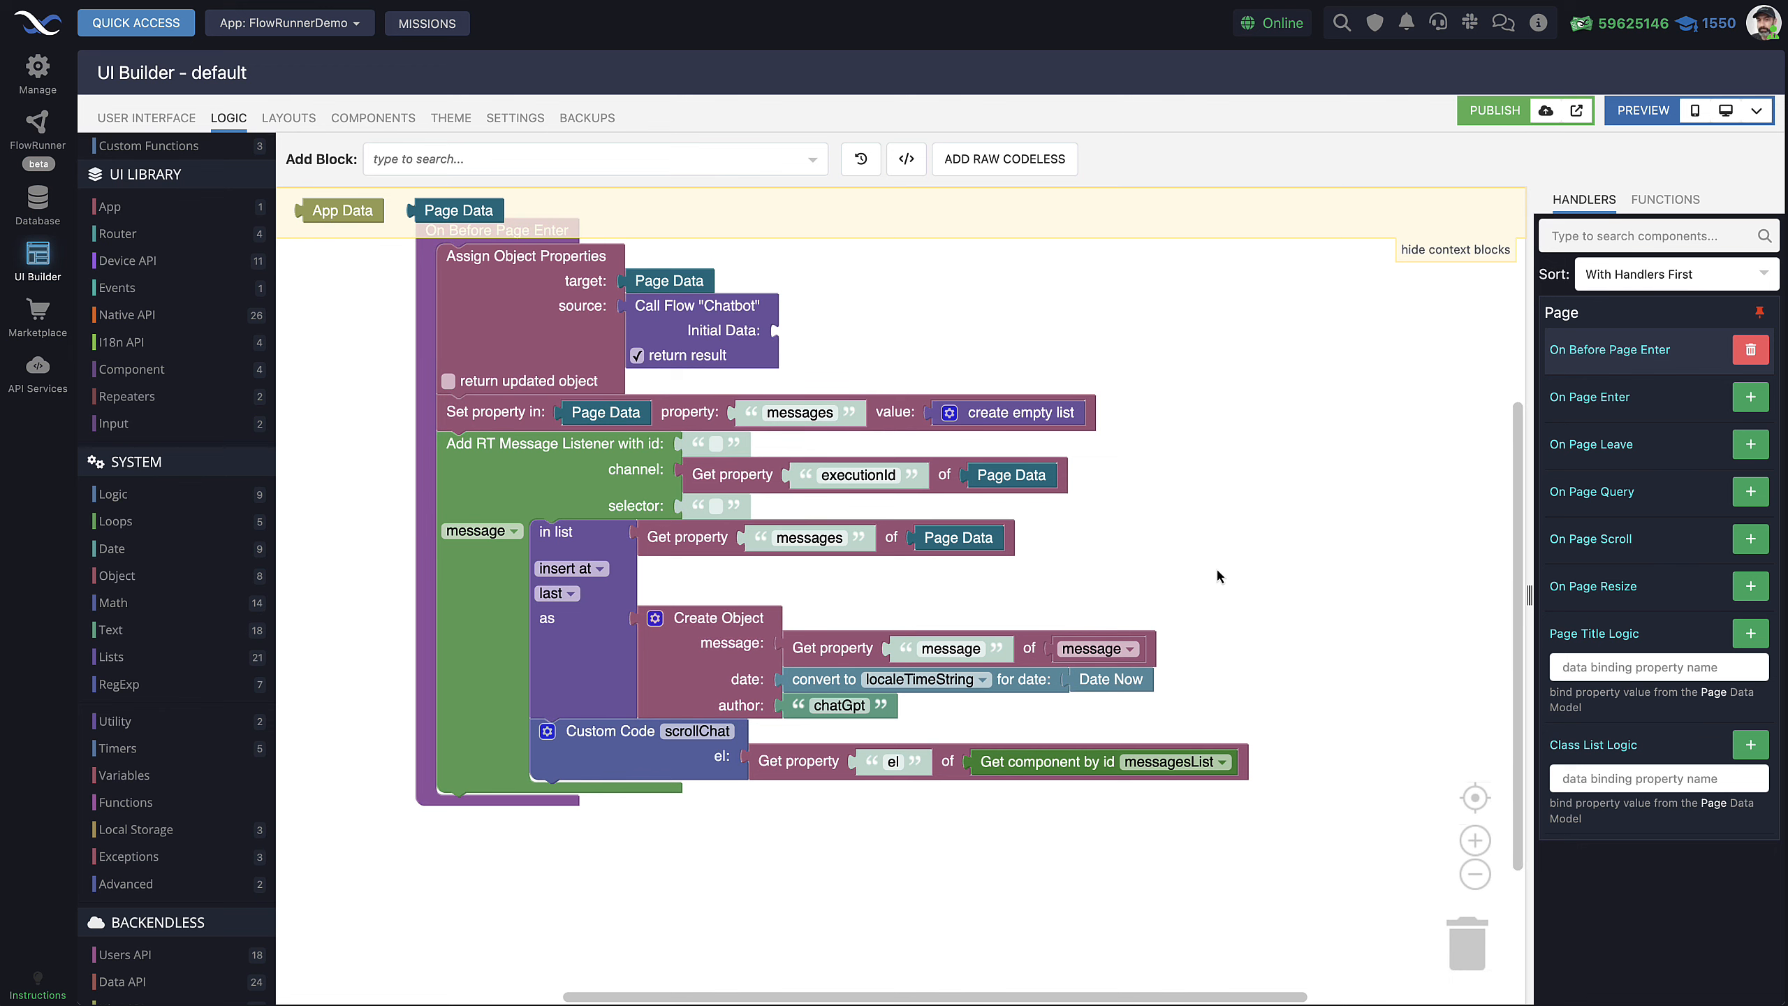
pyautogui.scroll(1, 1217, 570)
pyautogui.moveTo(1202, 615); pyautogui.dragTo(1272, 585)
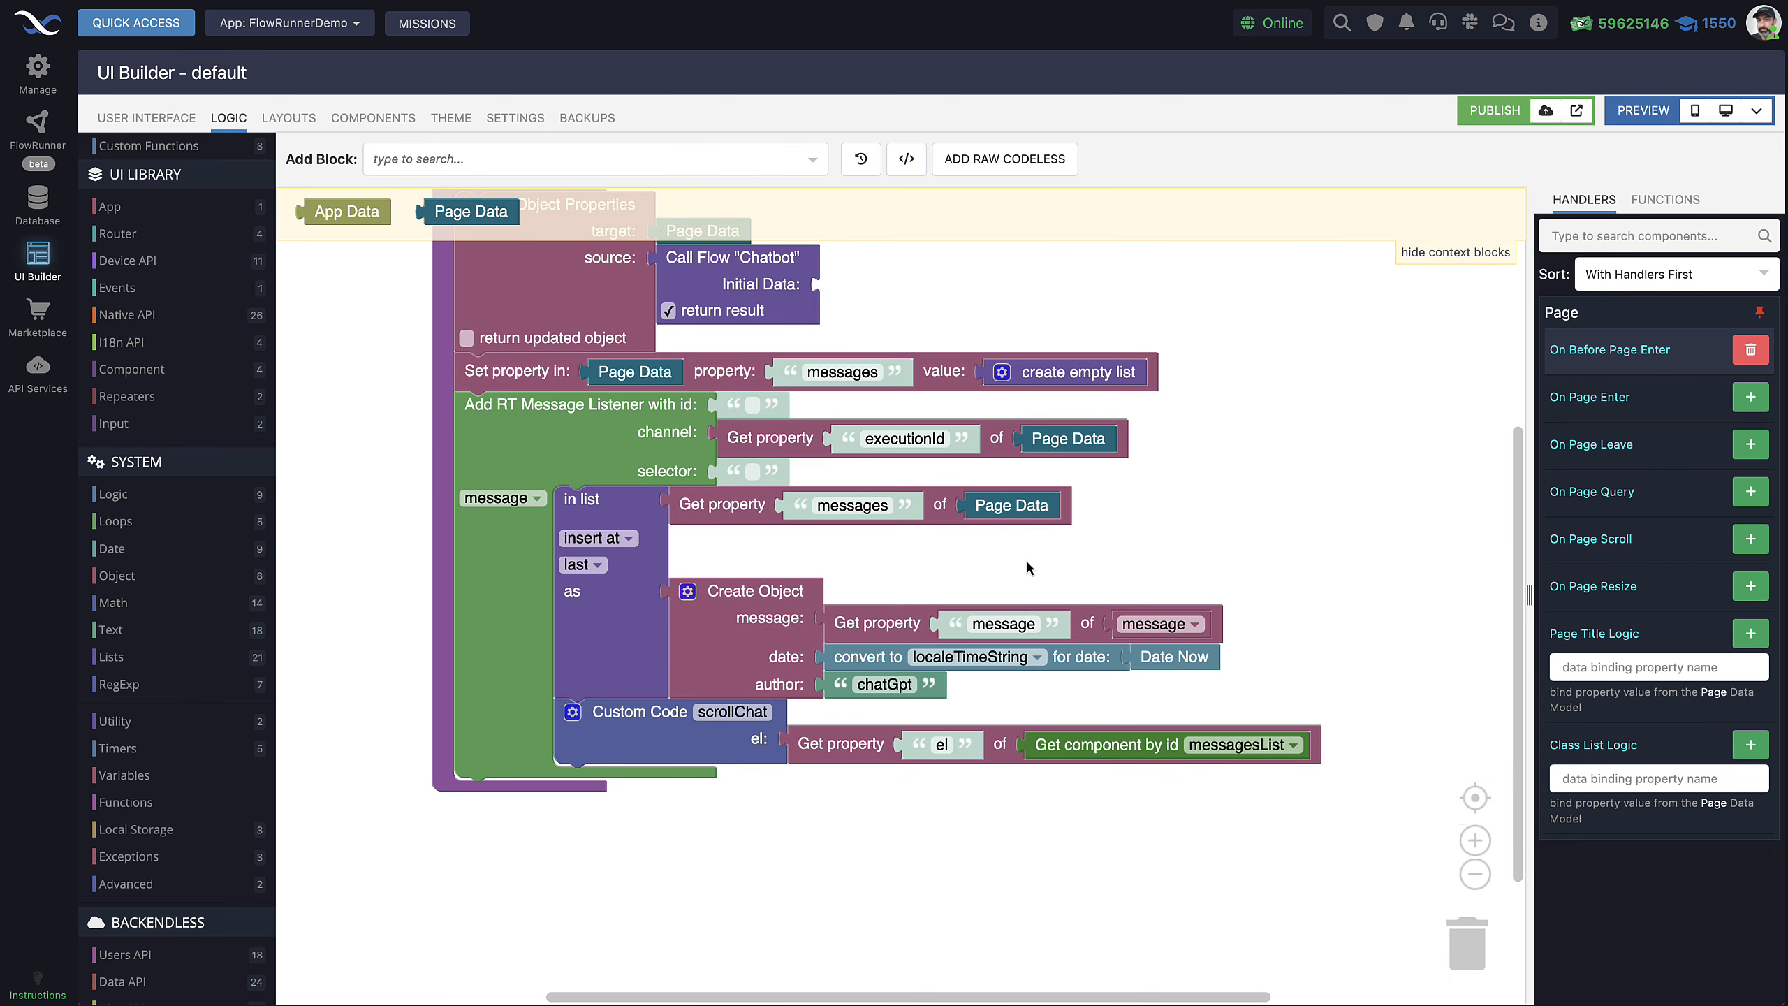
# Review the real-time message listener and message-appending blocks, then return to the Chatbot flow
pyautogui.click(553, 438)
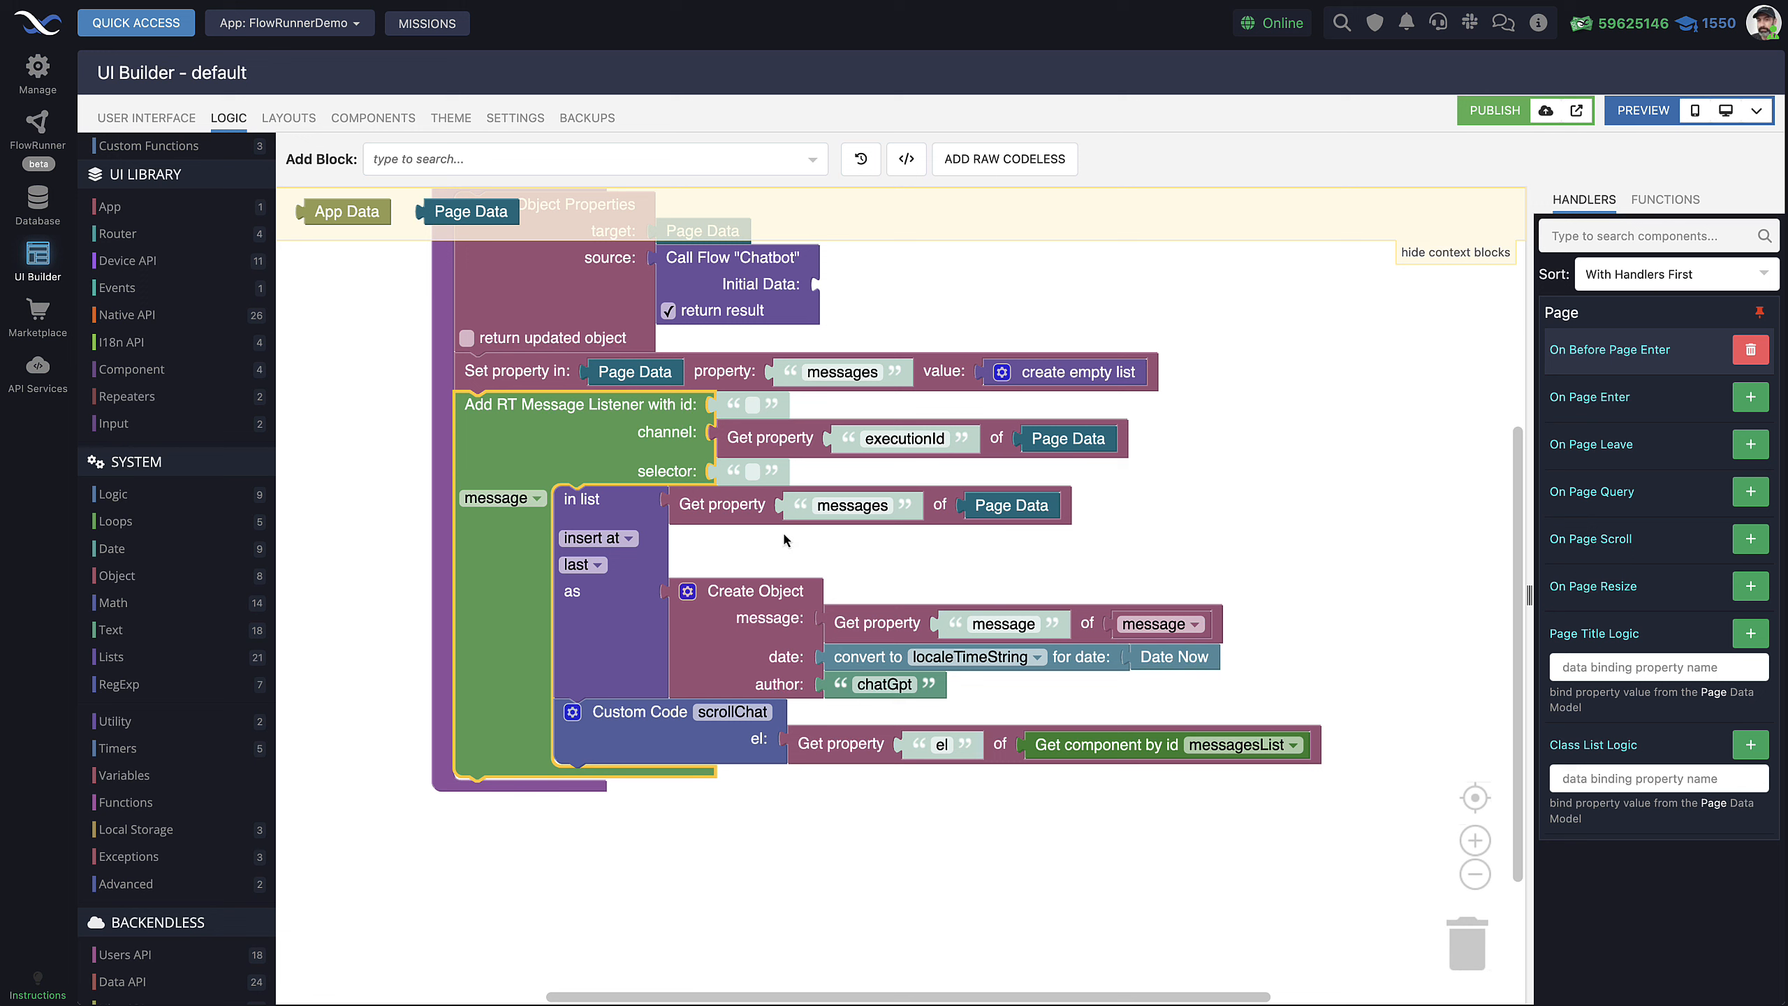
pyautogui.click(631, 631)
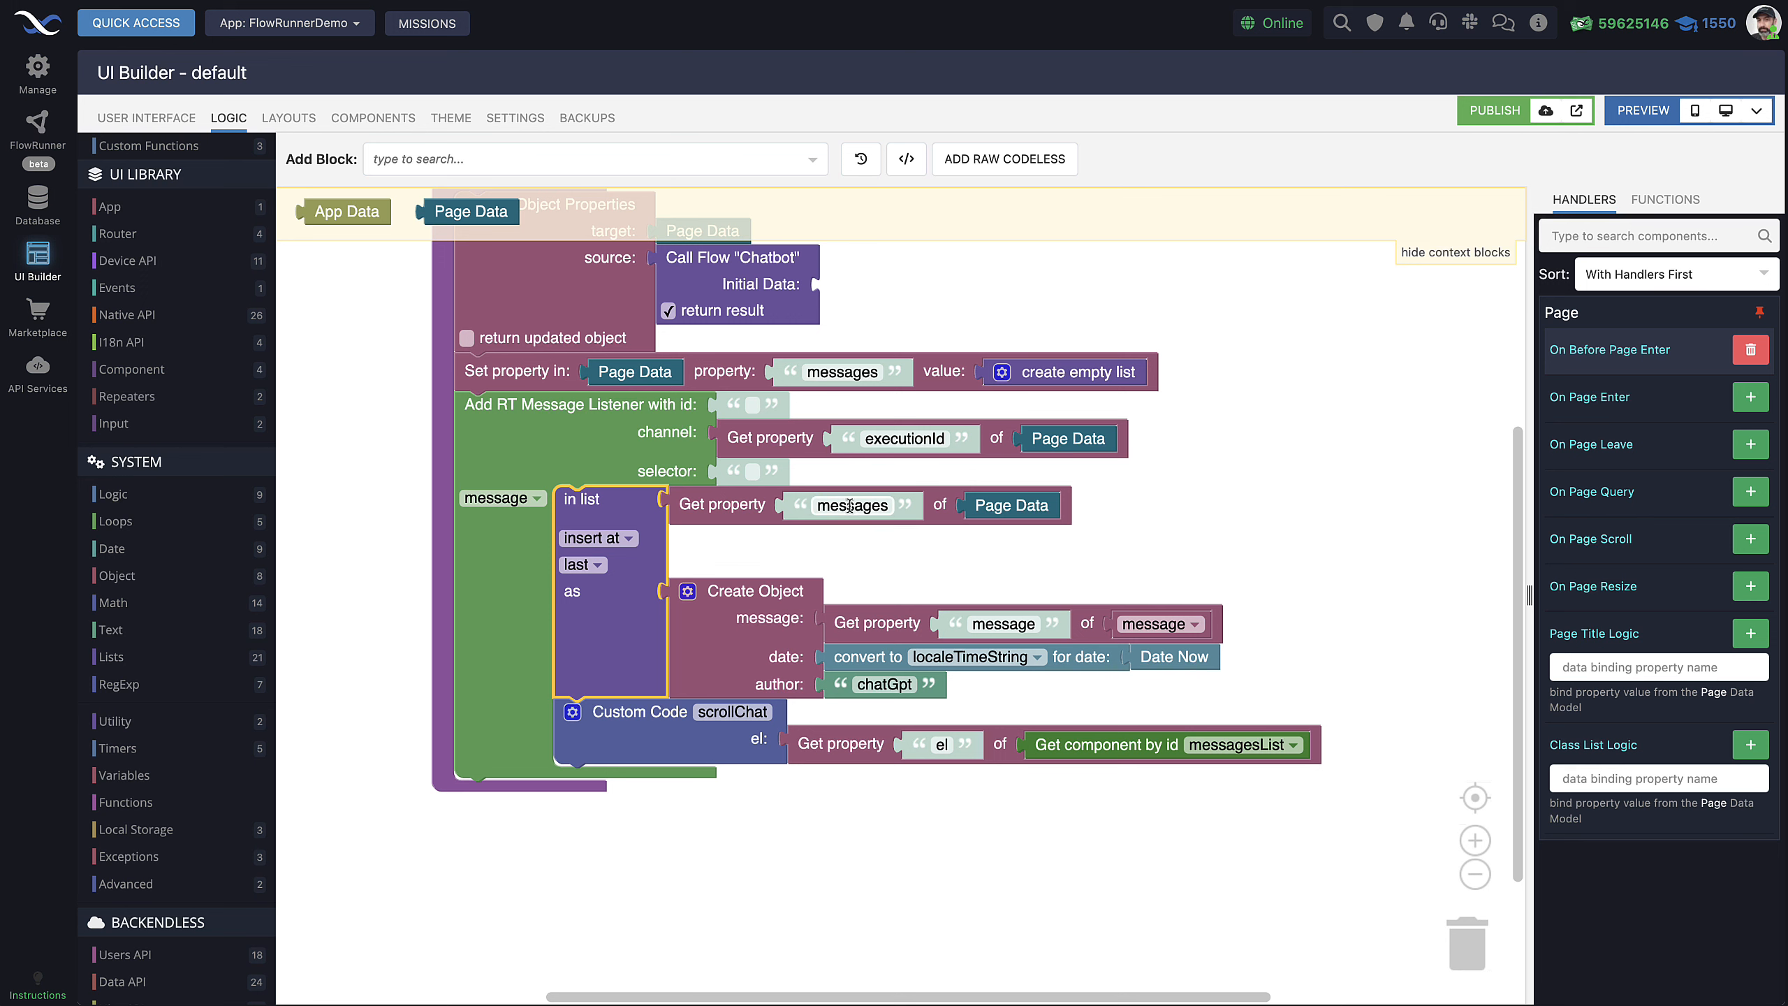
pyautogui.scroll(1, 1252, 485)
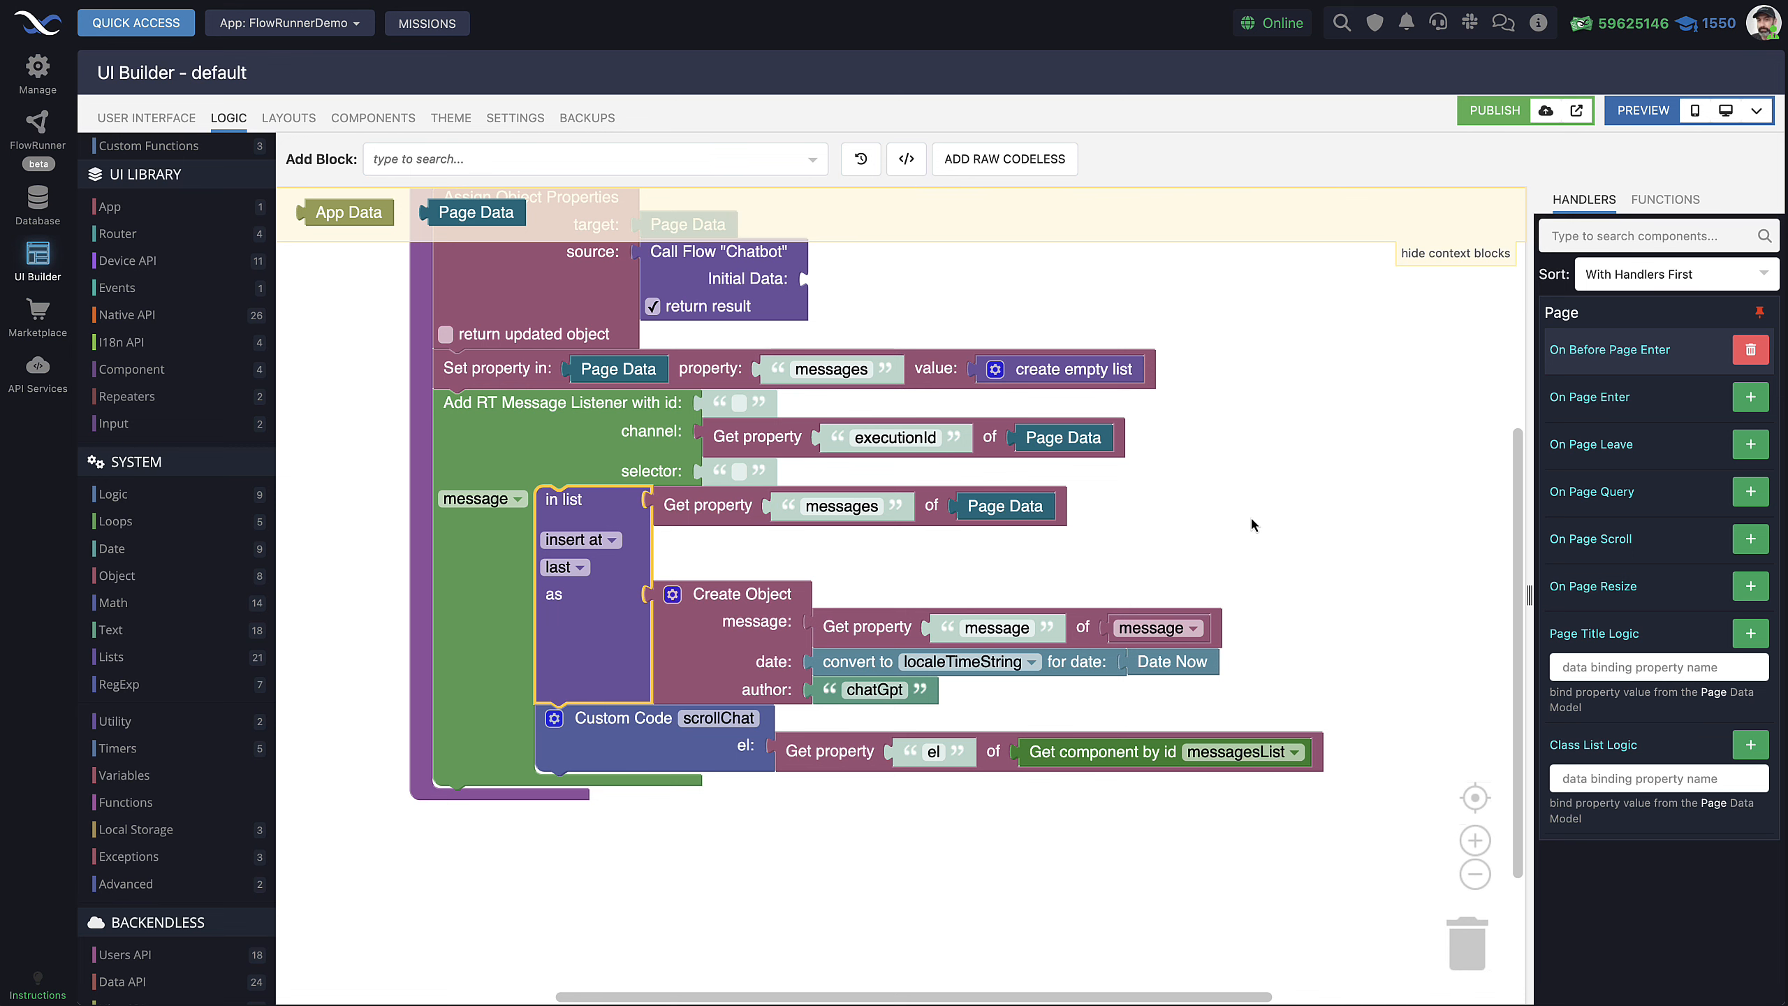
pyautogui.scroll(-1, 1250, 521)
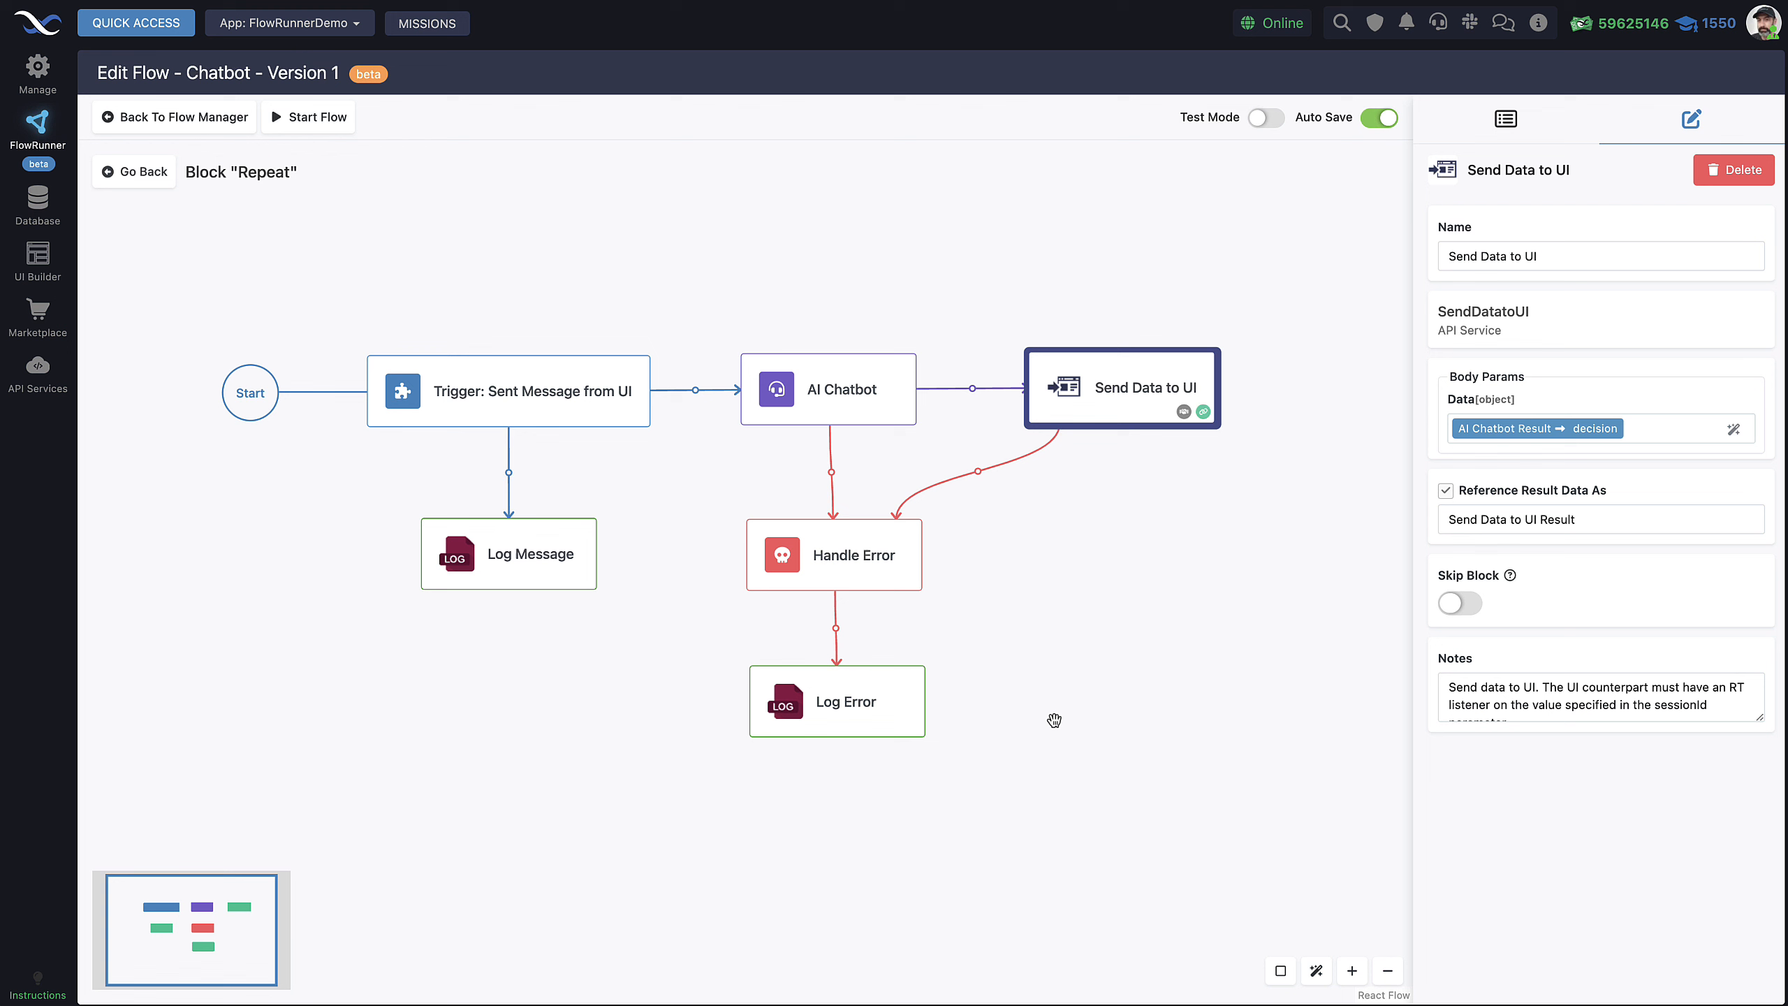
pyautogui.click(1052, 719)
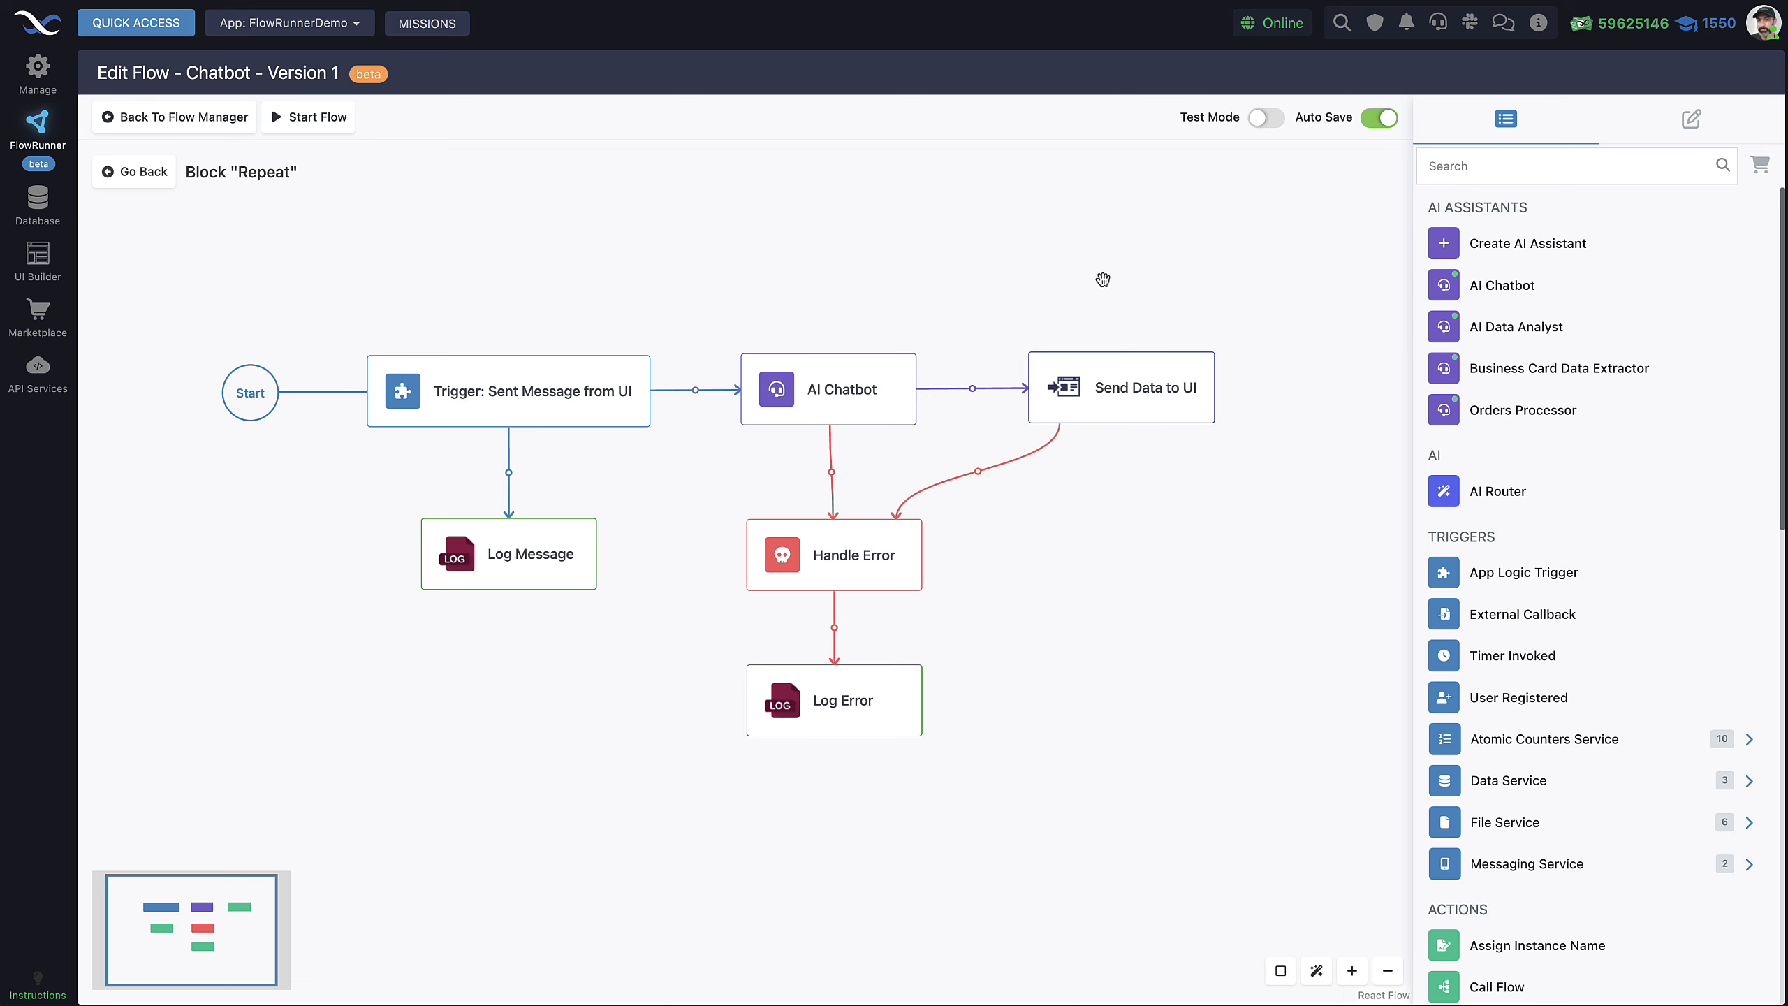
# Shift Handle Error and Log Error slightly left so they line up vertically
pyautogui.moveTo(847, 552); pyautogui.dragTo(842, 550)
pyautogui.moveTo(840, 683); pyautogui.dragTo(837, 683)
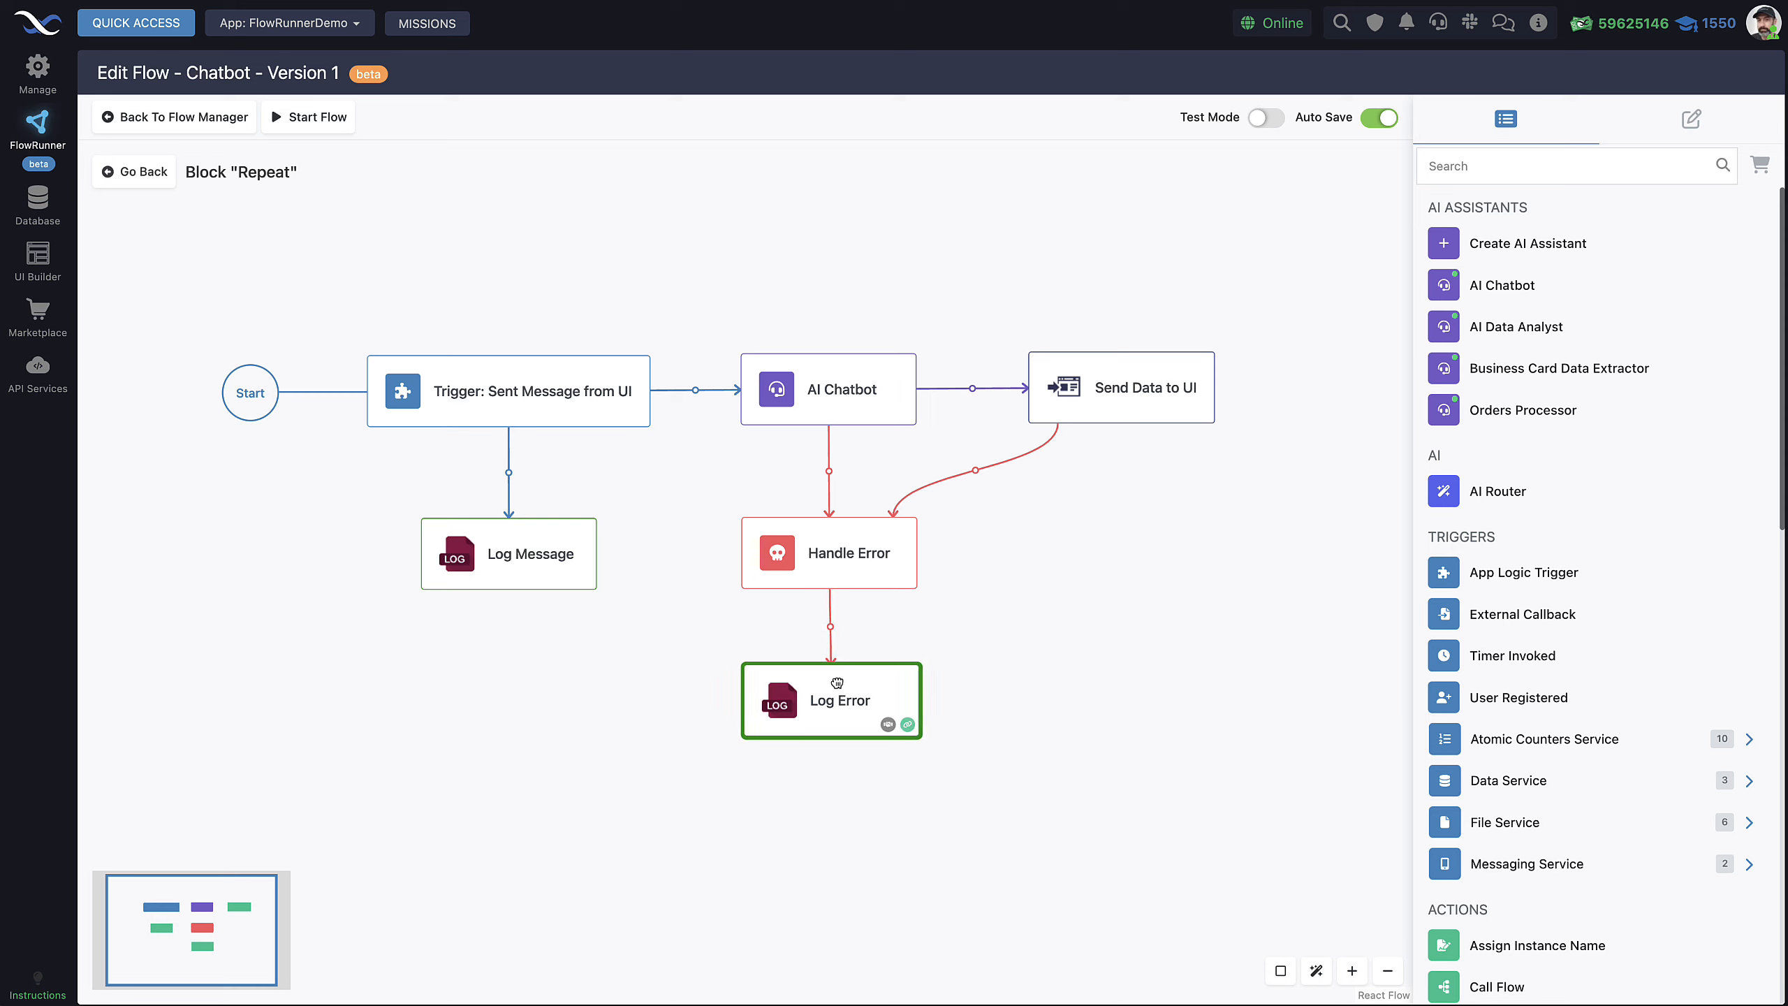